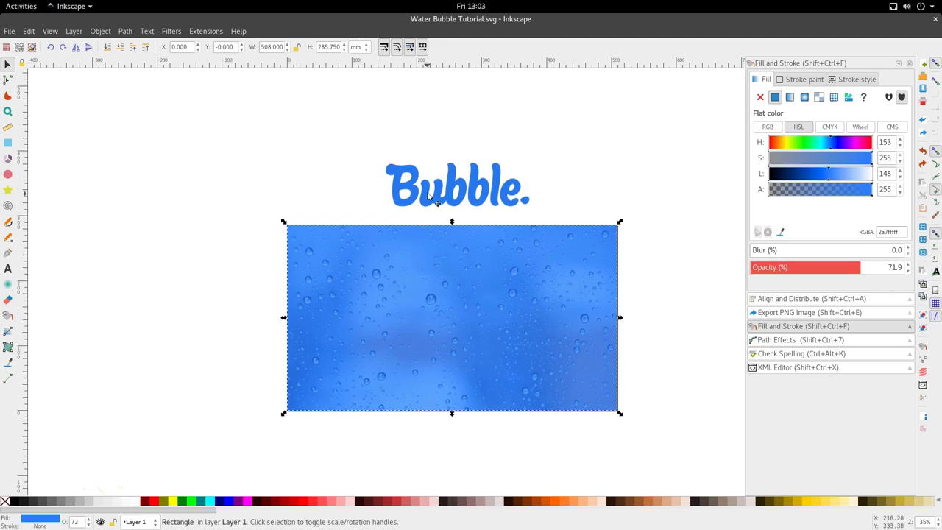
# Examine the finished blue "Bubble." lettering above the water-drop background up close and as a whole
pyautogui.scroll(4, 434, 195)
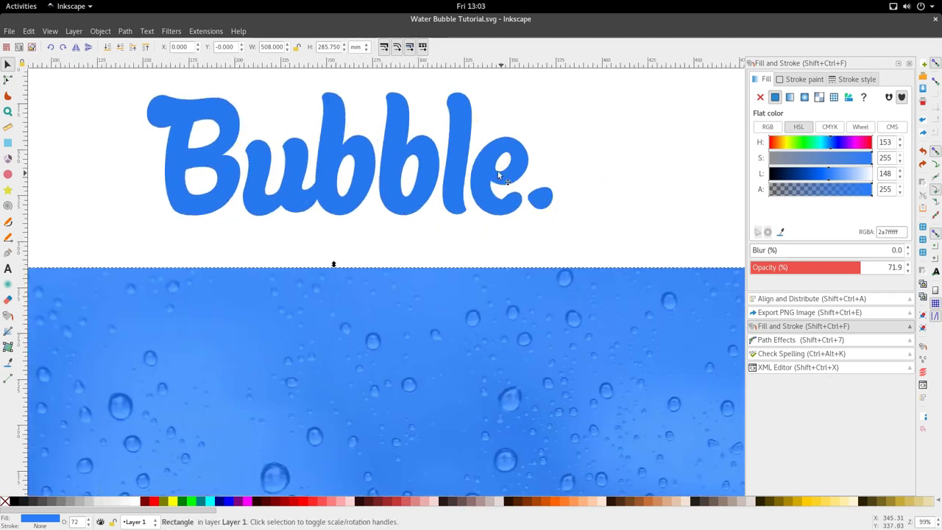
pyautogui.click(476, 168)
pyautogui.scroll(-3, 475, 173)
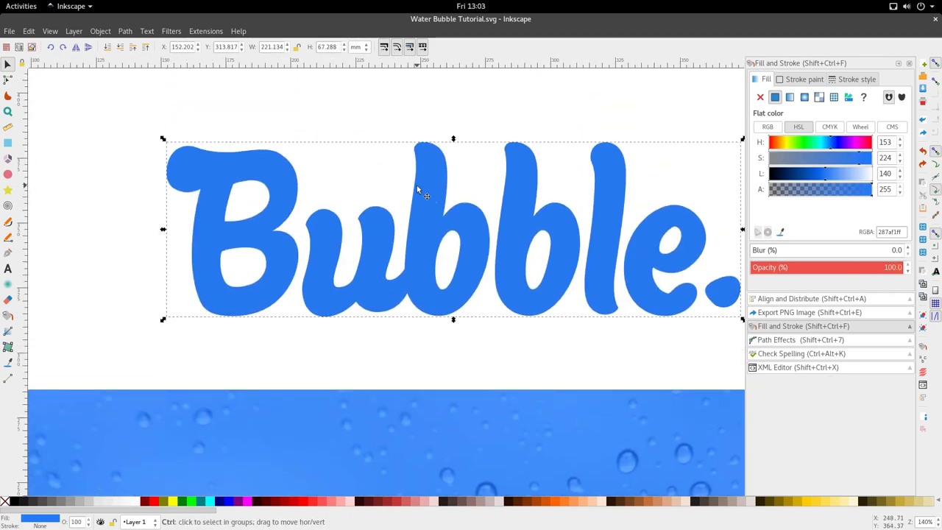
pyautogui.scroll(2, 364, 208)
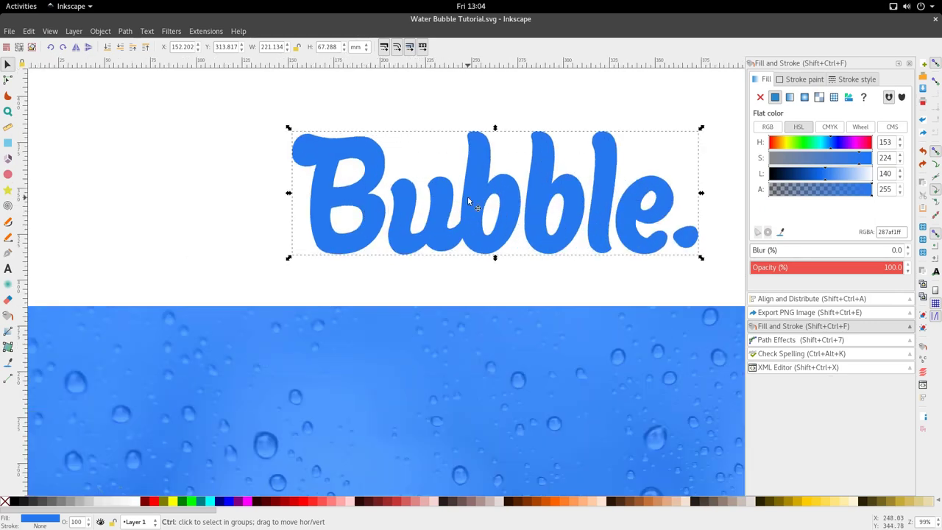
pyautogui.scroll(-1, 468, 198)
pyautogui.hscroll(4, 468, 198)
pyautogui.scroll(2, 365, 194)
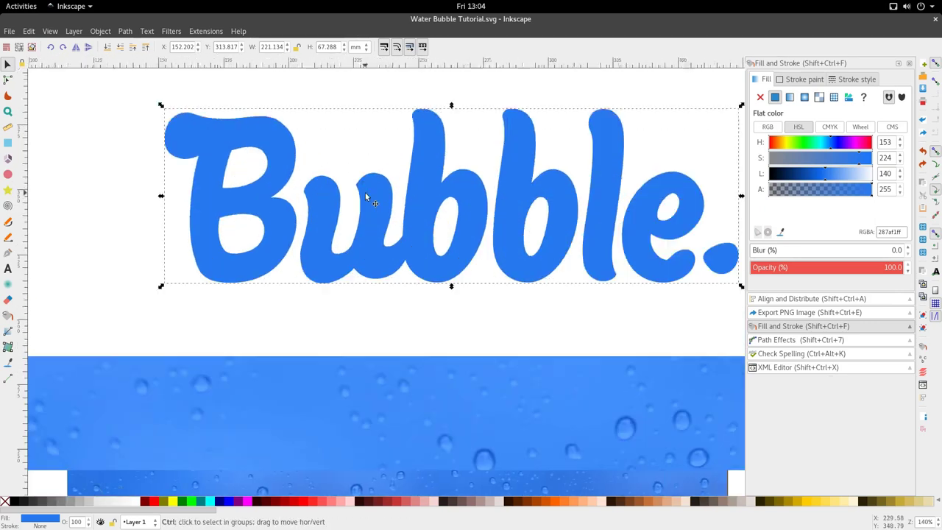
pyautogui.scroll(1, 365, 192)
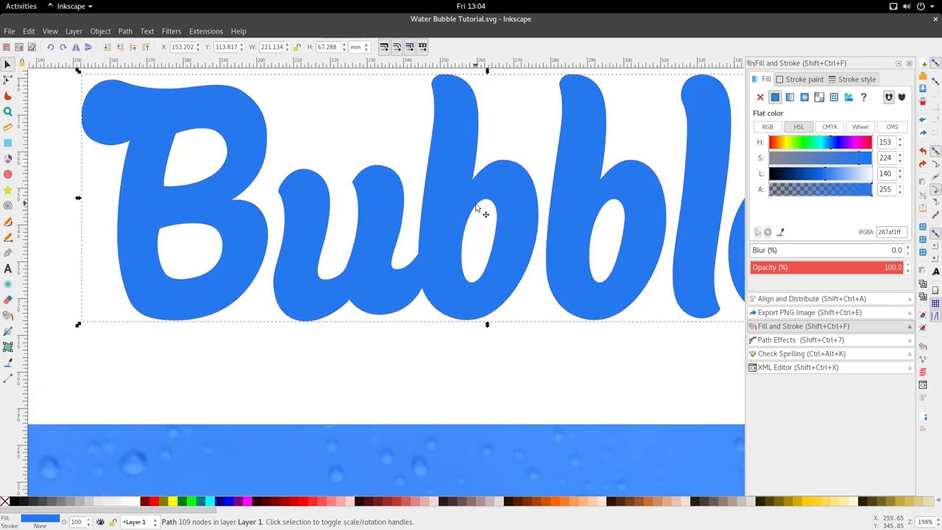
pyautogui.scroll(-3, 476, 205)
pyautogui.press('n')
pyautogui.press('s')
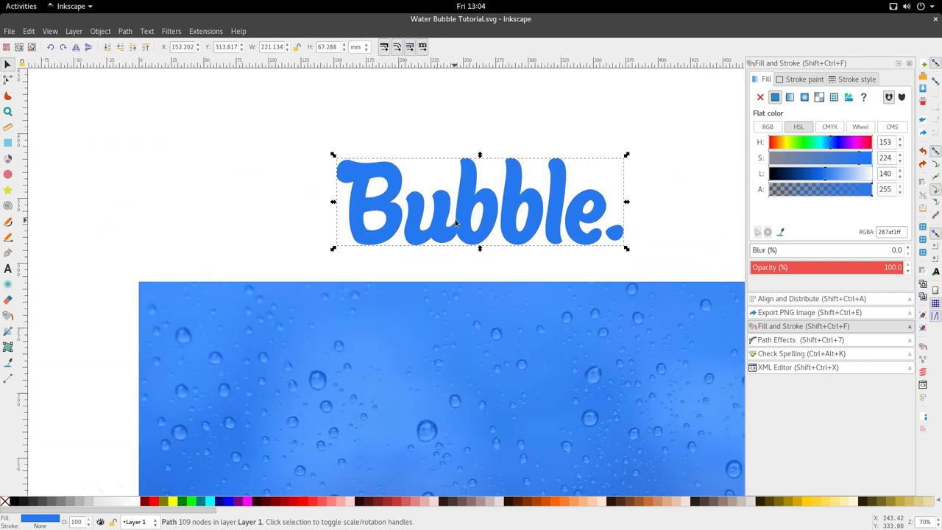
pyautogui.scroll(-2, 455, 223)
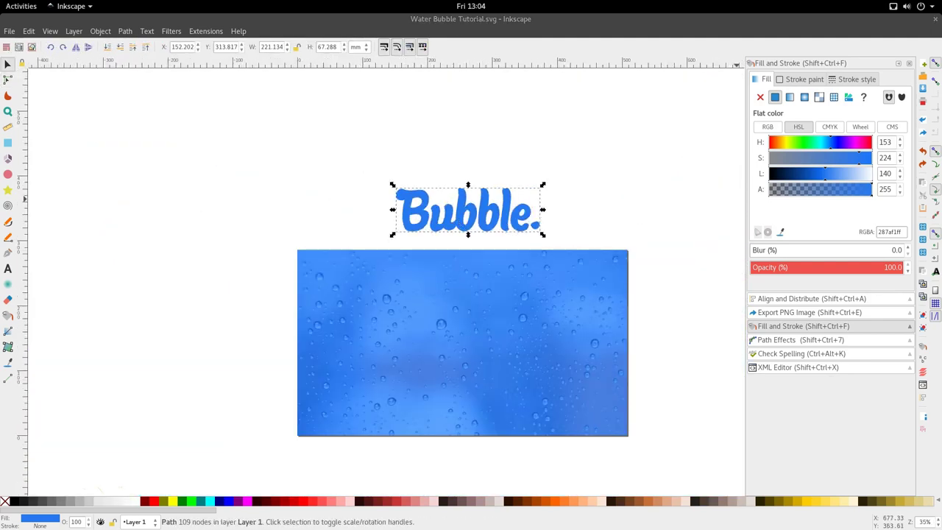
# Paste the copied pencil sketch of the "Bubble" lettering and examine its hand-drawn outlines
pyautogui.click(377, 292)
pyautogui.hotkey('ctrl', 'v')
pyautogui.scroll(-1, 380, 294)
pyautogui.scroll(5, 373, 299)
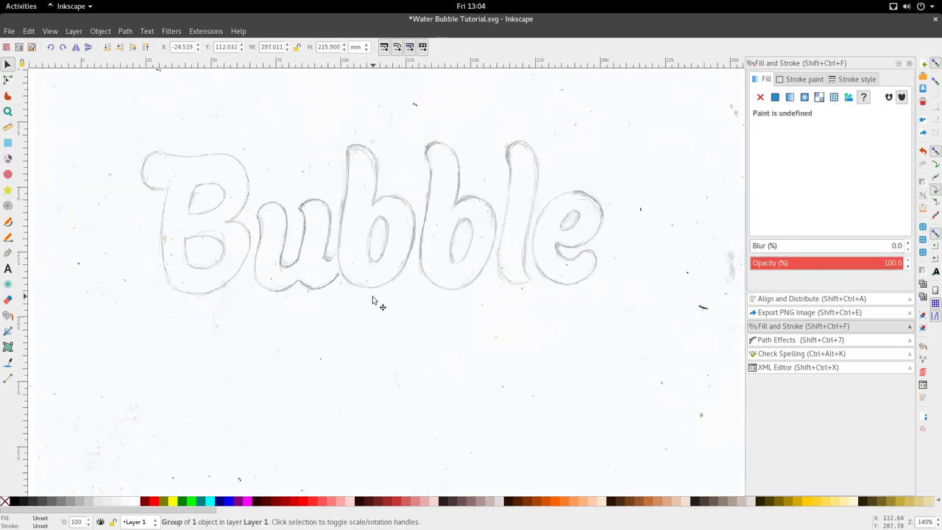
pyautogui.hscroll(-3, 372, 300)
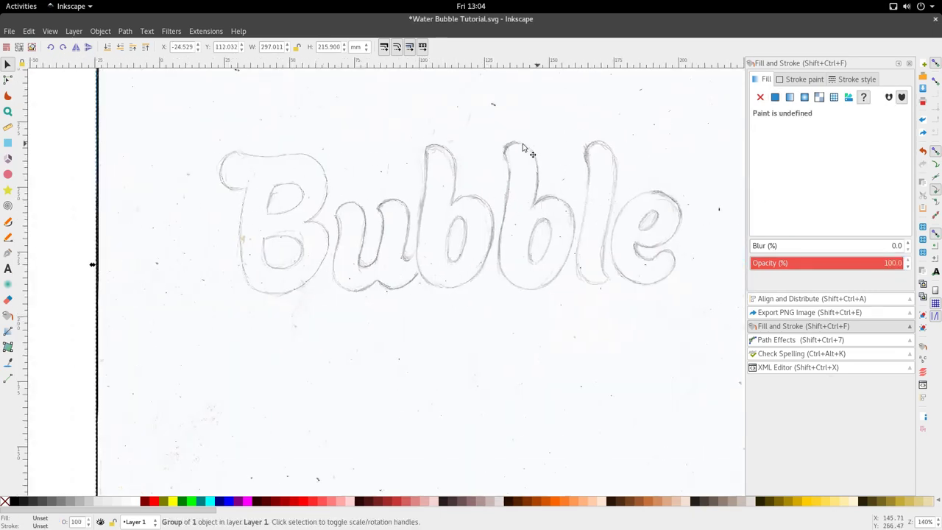
pyautogui.scroll(-4, 486, 237)
pyautogui.scroll(2, 486, 243)
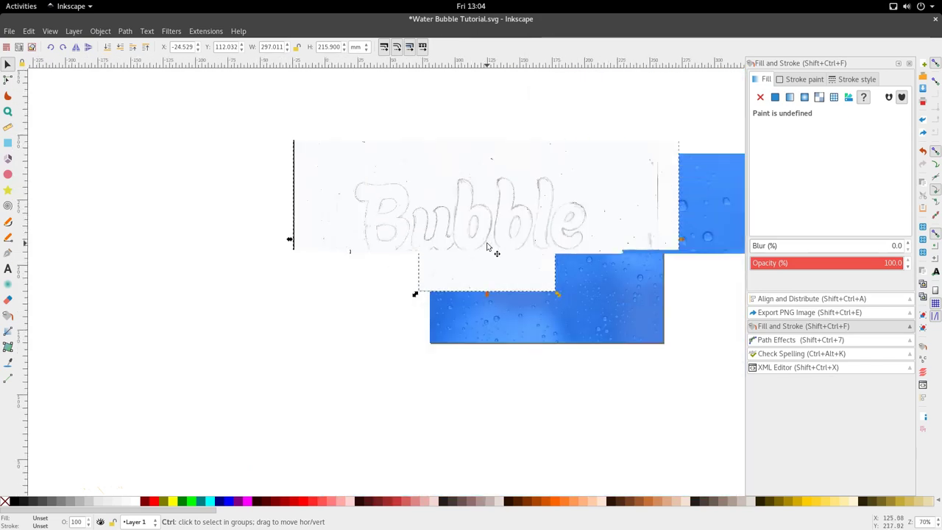
pyautogui.scroll(1, 486, 247)
pyautogui.scroll(-4, 485, 250)
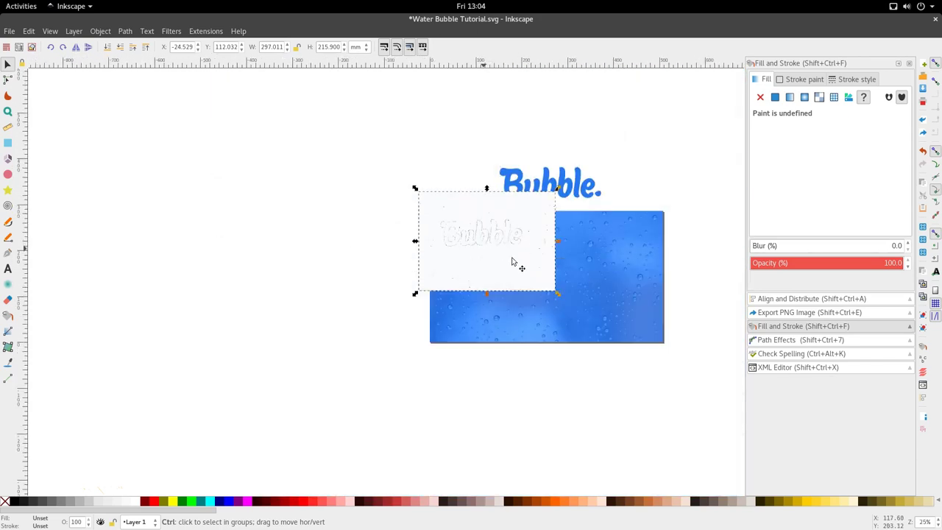
# Delete the pasted pencil sketch from the canvas
pyautogui.scroll(2, 525, 230)
pyautogui.press('Delete')
pyautogui.hscroll(3, 560, 194)
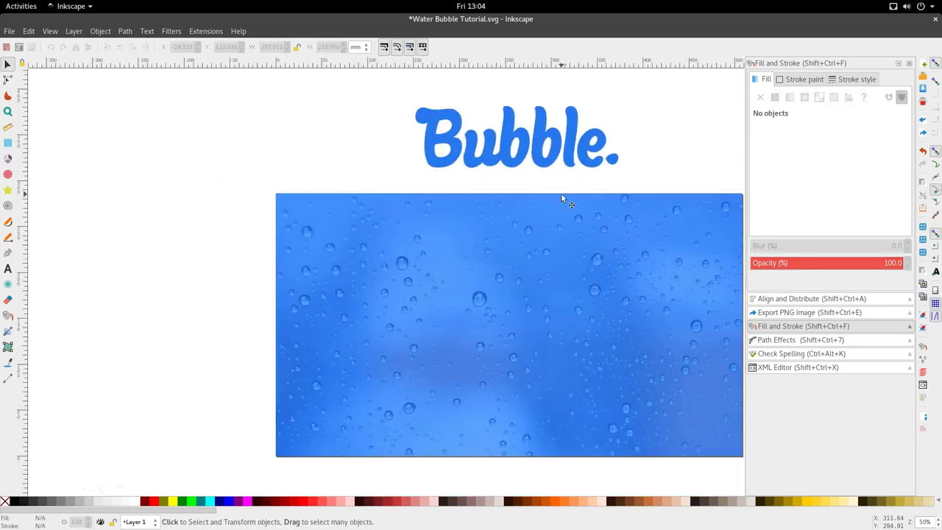
# Duplicate all eight paths of the "Bubble." lettering and place the copy beside the original, at about X -116 mm
pyautogui.scroll(6, 566, 204)
pyautogui.scroll(2, 579, 218)
pyautogui.scroll(-3, 553, 212)
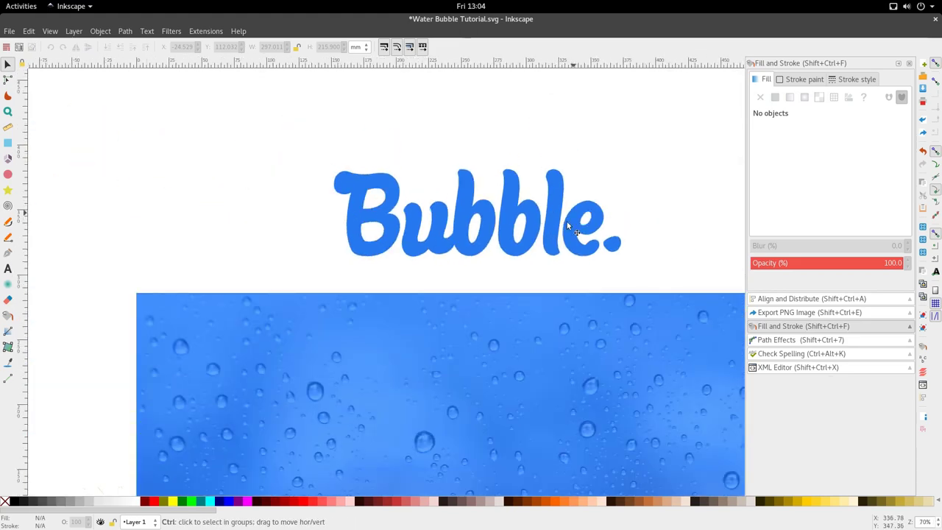
pyautogui.scroll(-2, 499, 227)
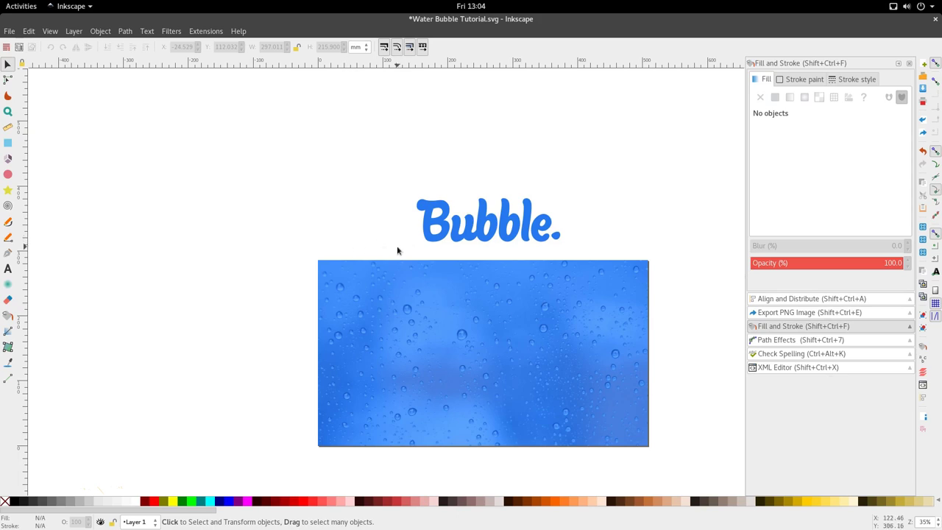
pyautogui.moveTo(398, 248); pyautogui.dragTo(603, 149)
pyautogui.scroll(1, 479, 228)
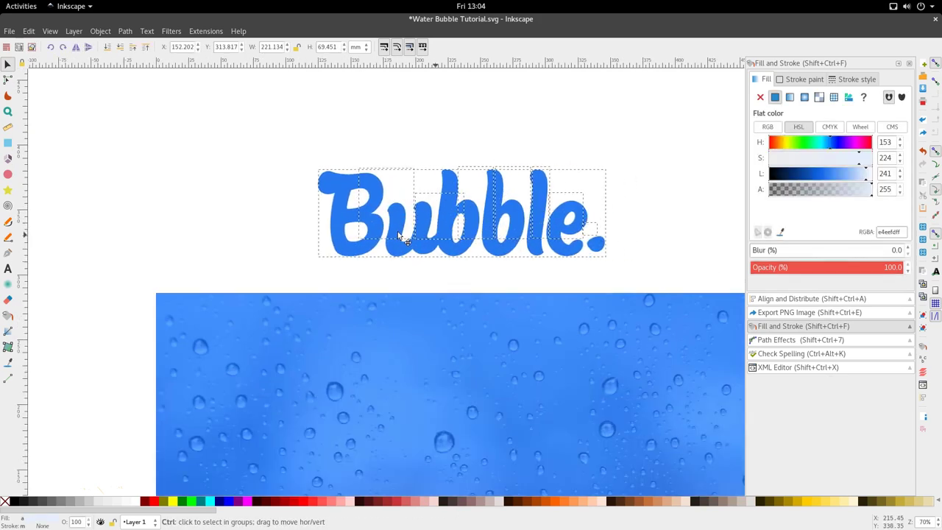
pyautogui.scroll(3, 471, 221)
pyautogui.scroll(-3, 506, 188)
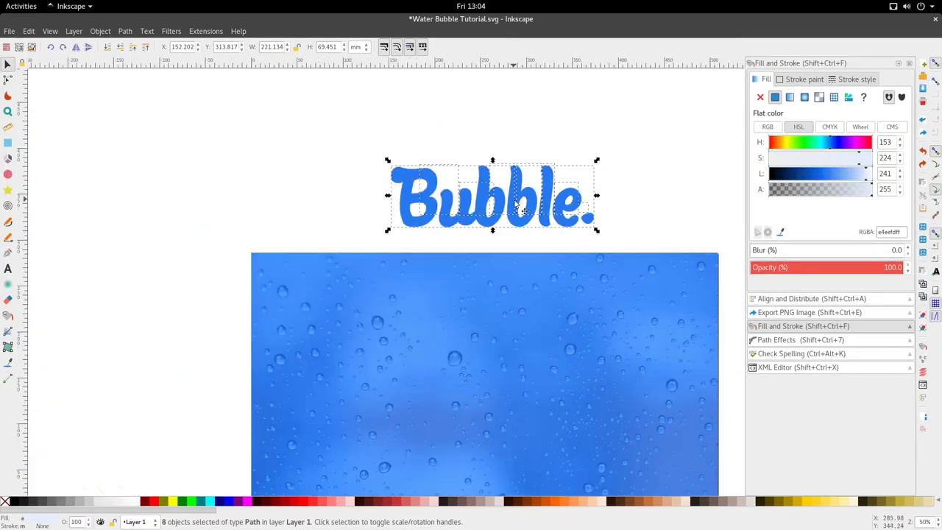
pyautogui.hotkey('ctrl', 'd')
pyautogui.moveTo(522, 210); pyautogui.dragTo(183, 209)
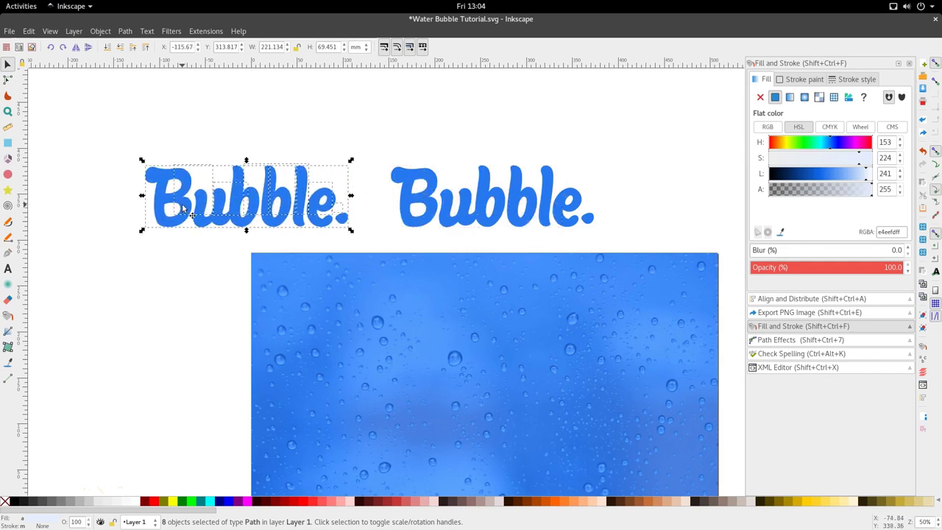
# Try to combine the duplicated lettering paths
pyautogui.click(124, 31)
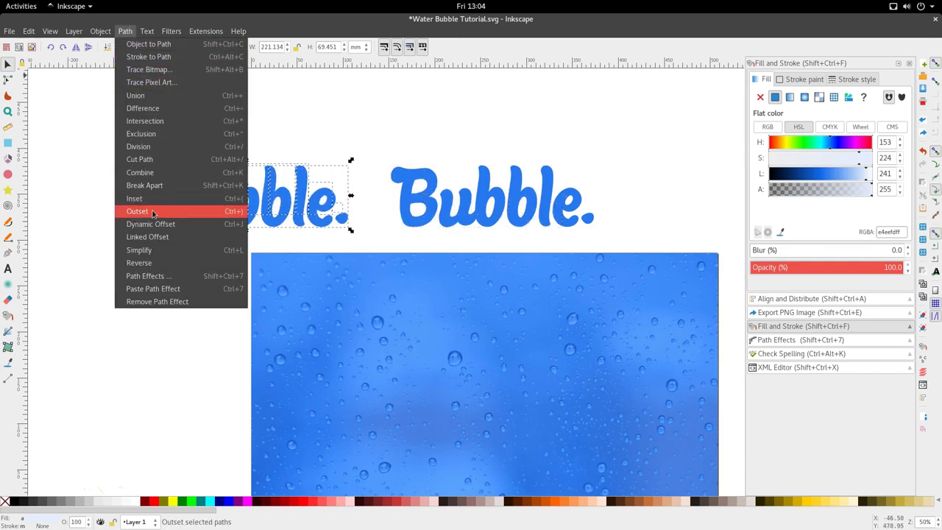
pyautogui.click(138, 172)
pyautogui.hotkey('ctrl', 'z')
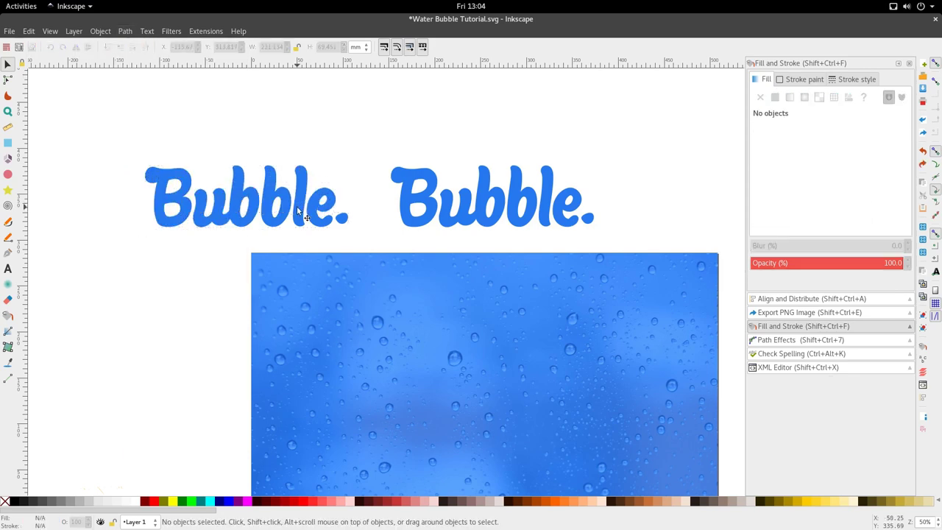
# Move the copied "Bubble." lettering onto the middle of the water-drop background and fill it with white
pyautogui.click(297, 209)
pyautogui.moveTo(297, 209); pyautogui.dragTo(420, 292)
pyautogui.scroll(-3, 340, 209)
pyautogui.scroll(2, 404, 261)
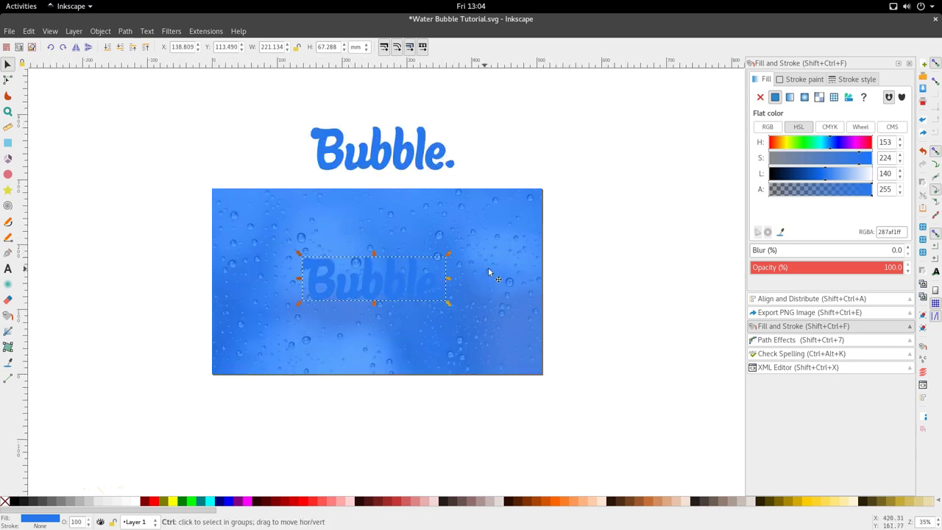
pyautogui.scroll(-1, 496, 264)
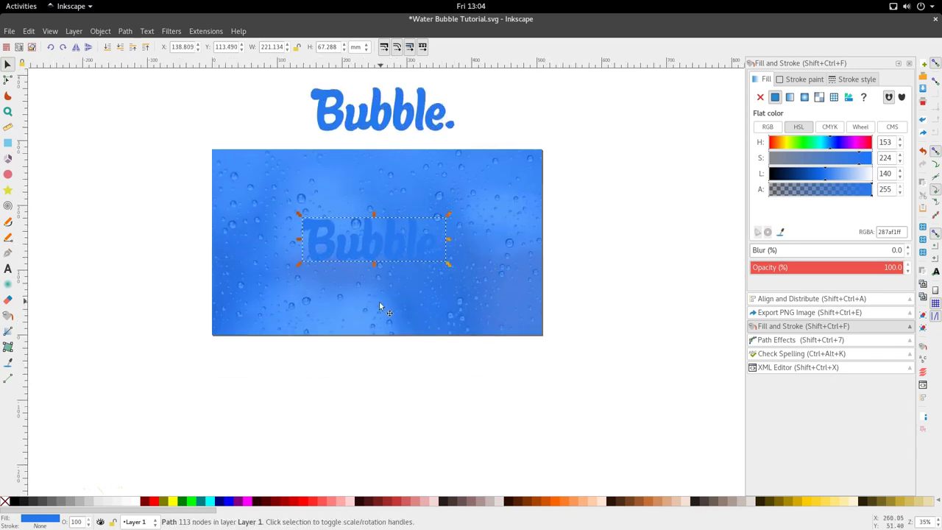
pyautogui.click(131, 501)
pyautogui.click(336, 390)
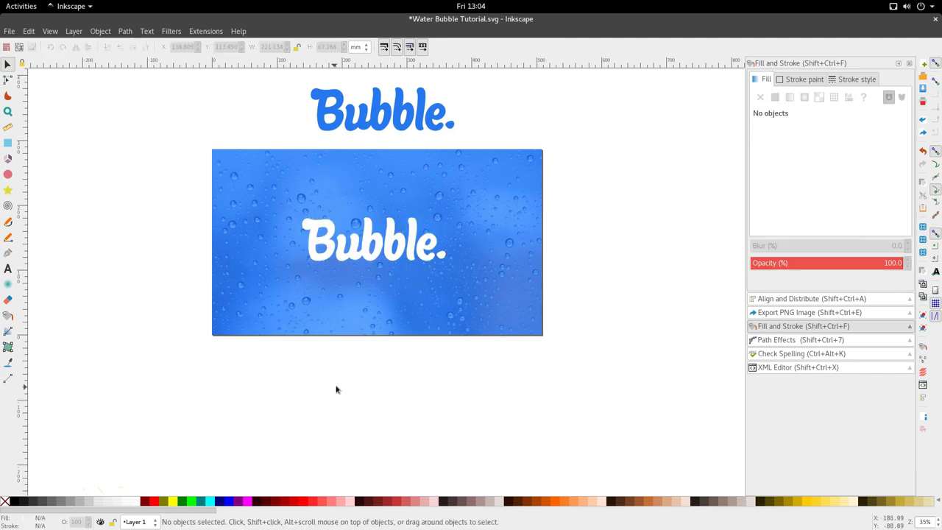
# Shift the white lettering slightly on the water-drop background, to about X 143 mm and Y 109 mm
pyautogui.keyDown('ctrl'); pyautogui.scroll(1, 398, 253); pyautogui.keyUp('ctrl')
pyautogui.moveTo(398, 253); pyautogui.dragTo(408, 253)
pyautogui.keyDown('ctrl'); pyautogui.scroll(1, 409, 254); pyautogui.keyUp('ctrl')
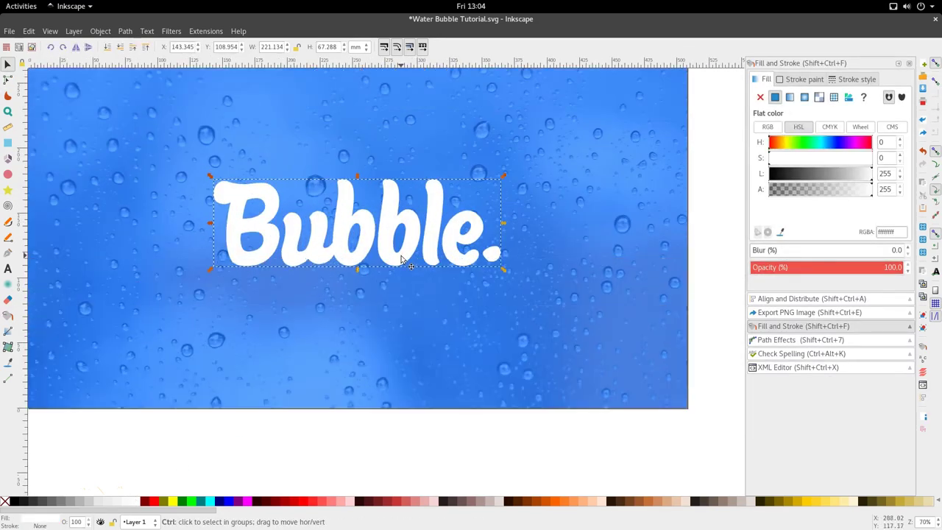
pyautogui.keyDown('ctrl'); pyautogui.scroll(1, 401, 255); pyautogui.keyUp('ctrl')
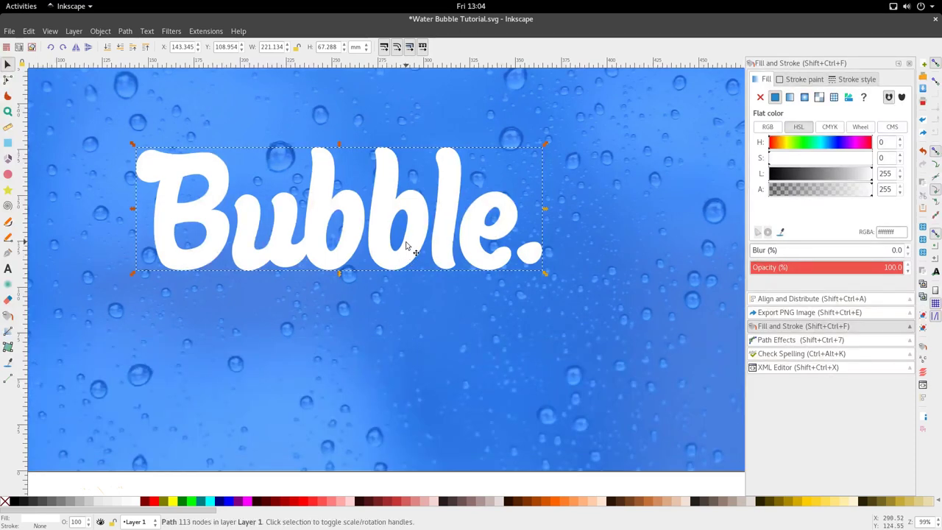
pyautogui.keyDown('ctrl'); pyautogui.scroll(-1, 409, 210); pyautogui.keyUp('ctrl')
pyautogui.keyDown('ctrl'); pyautogui.scroll(1, 395, 233); pyautogui.keyUp('ctrl')
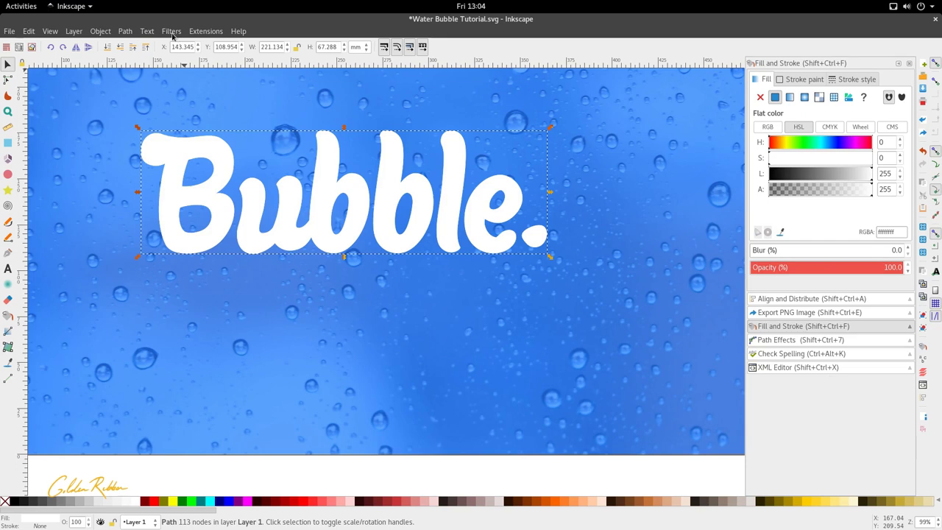
# Turn a duplicate of the white lettering into a dynamic offset and fill it with the red d35f5f
pyautogui.click(131, 34)
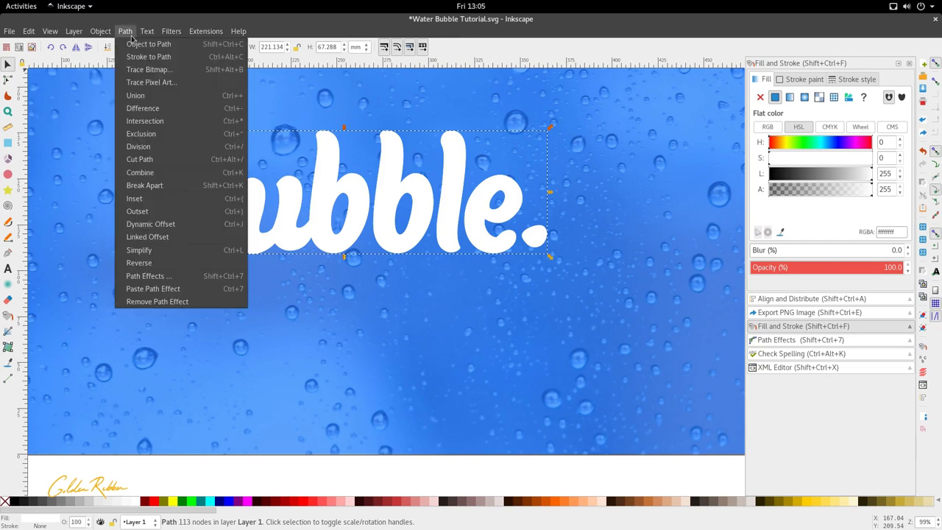
pyautogui.click(186, 224)
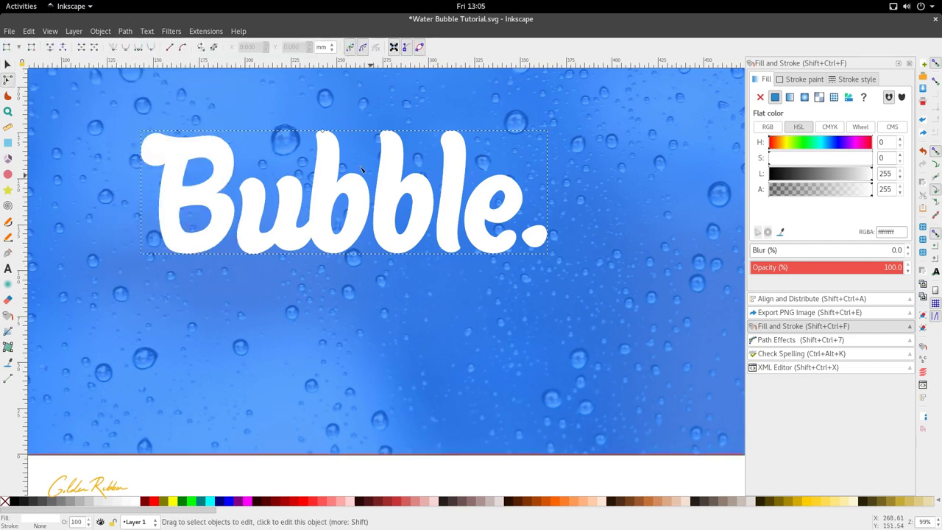
pyautogui.scroll(4, 328, 130)
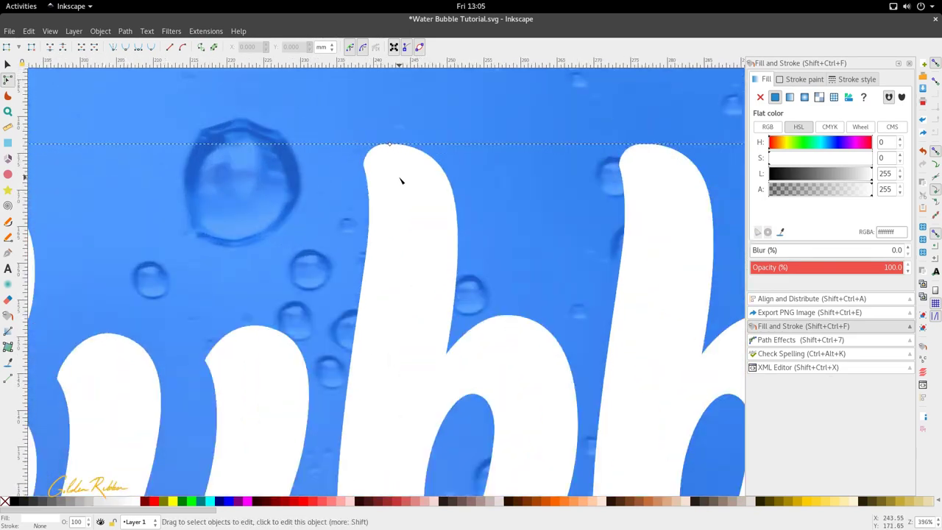
pyautogui.scroll(-2, 395, 171)
pyautogui.scroll(-3, 379, 212)
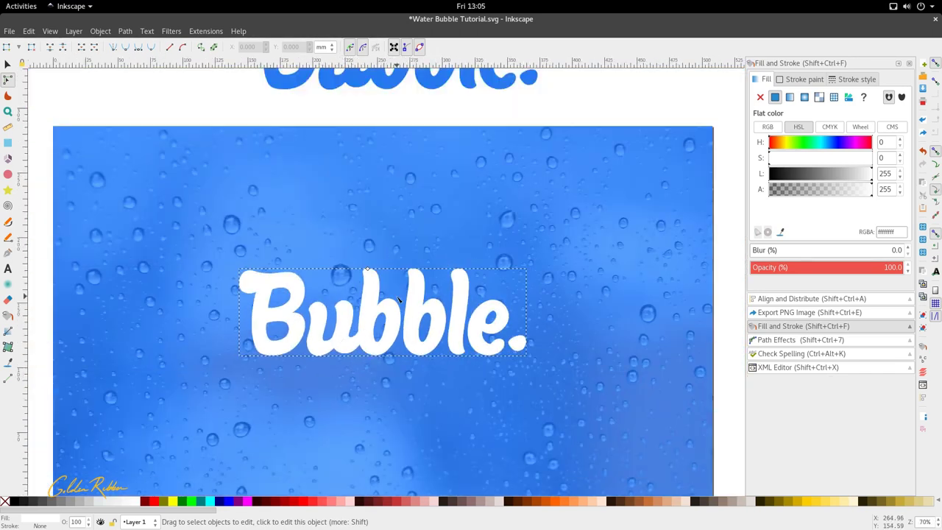
pyautogui.click(403, 501)
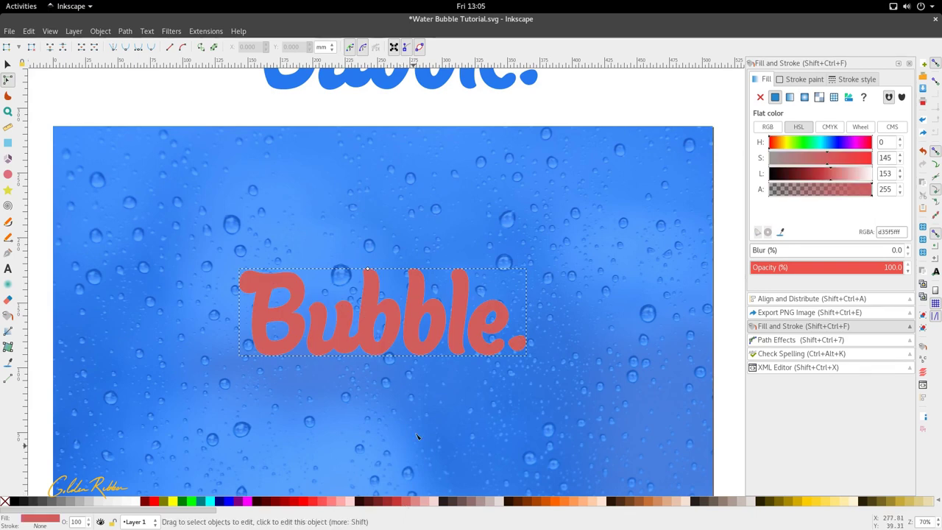
# Disable snapping and offset the red lettering slightly inward, leaving a thin white rim of the lettering beneath around every letter
pyautogui.scroll(3, 367, 278)
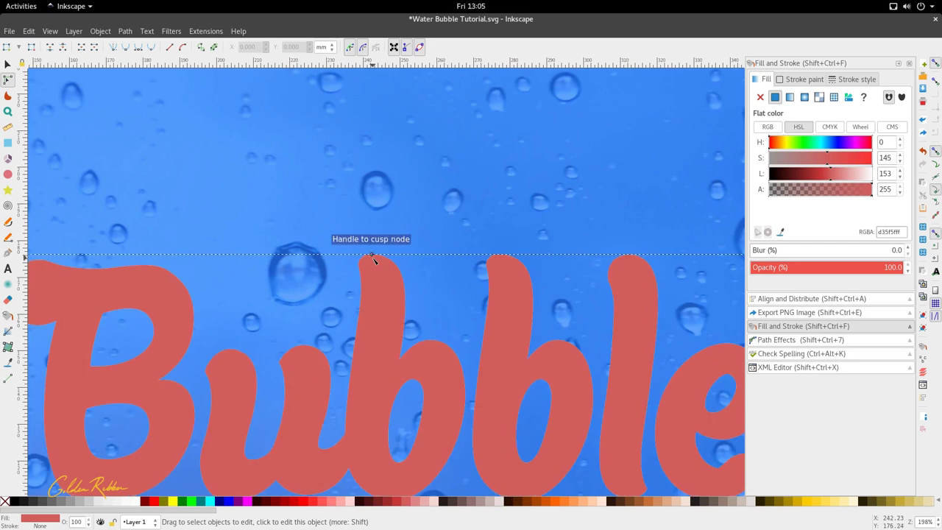
pyautogui.press('shift')
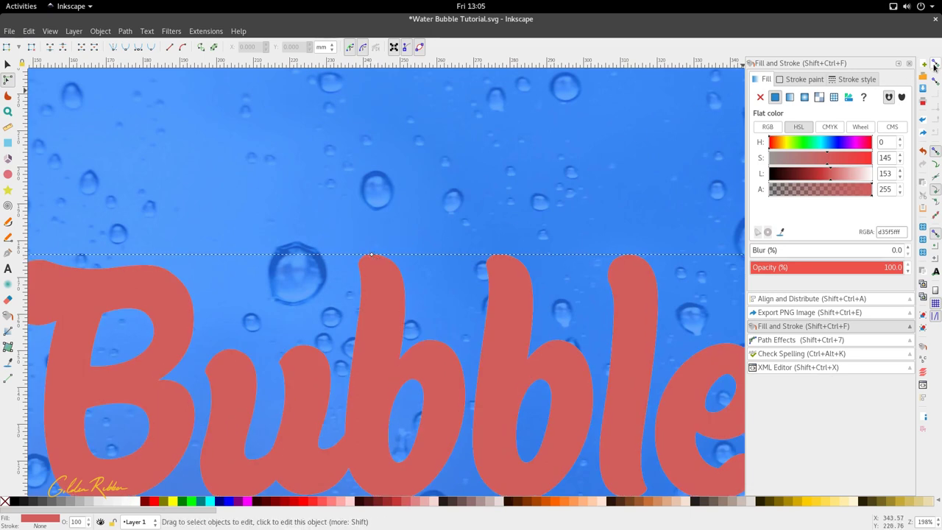
pyautogui.moveTo(371, 254); pyautogui.dragTo(370, 259)
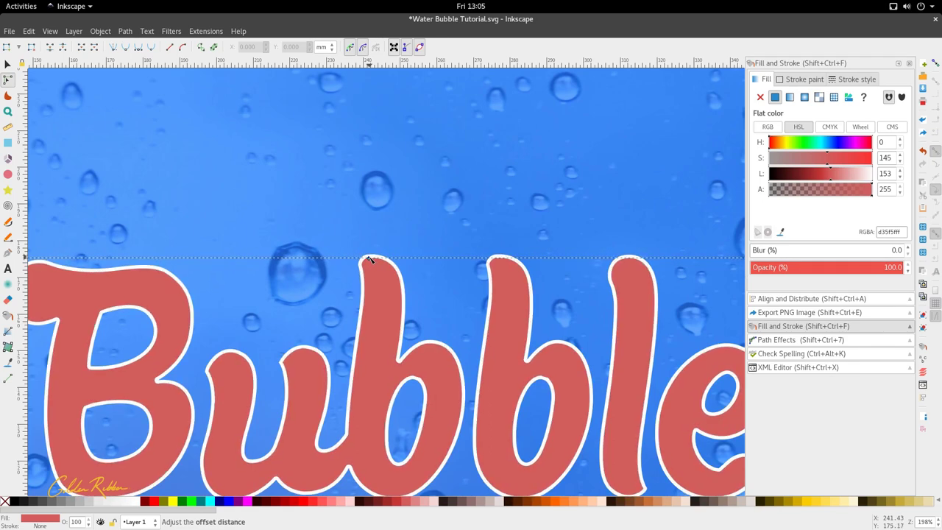
pyautogui.scroll(-3, 415, 250)
pyautogui.scroll(3, 398, 272)
pyautogui.scroll(-3, 398, 273)
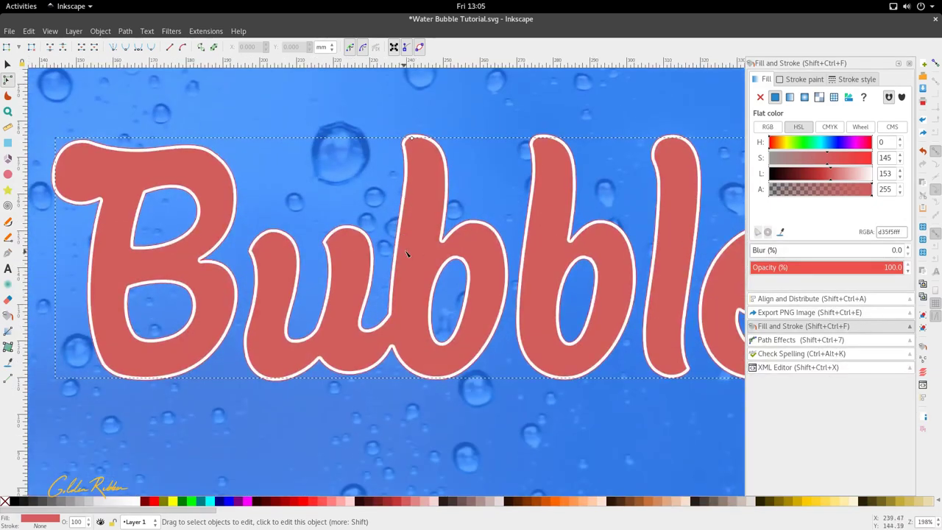
pyautogui.scroll(3, 519, 261)
pyautogui.scroll(3, 324, 139)
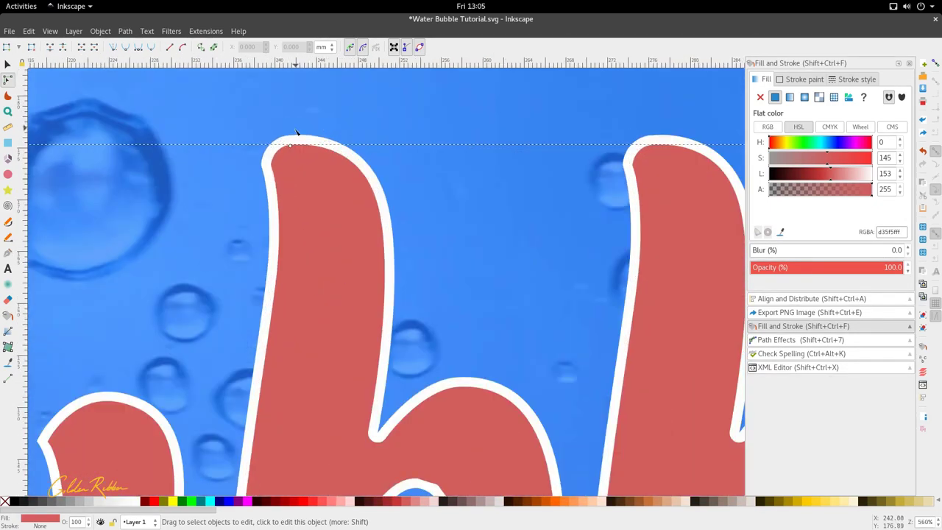
# Fine-tune the red lettering's dynamic offset to an inset of about 1.34 pt, leaving a slightly wider white rim around the letters
pyautogui.scroll(-3, 298, 168)
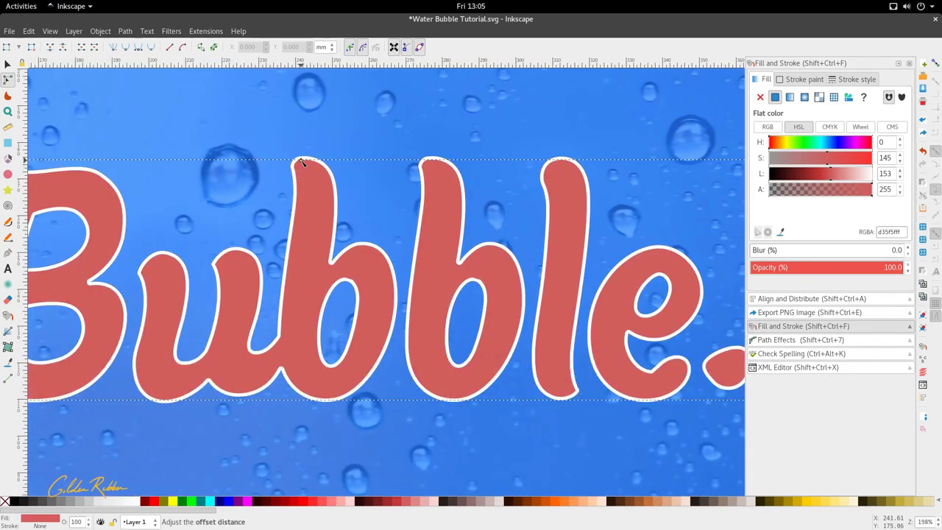
pyautogui.moveTo(300, 162); pyautogui.dragTo(302, 162)
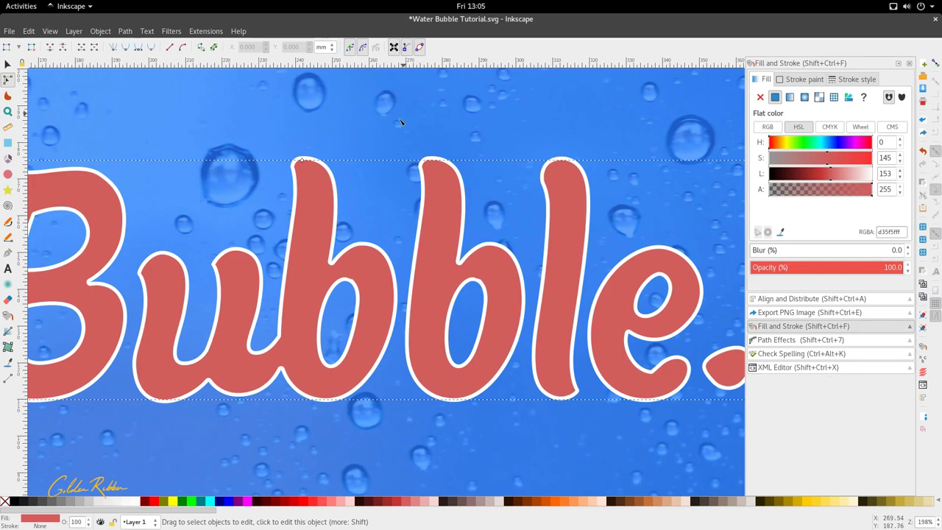
pyautogui.scroll(1, 302, 204)
pyautogui.hscroll(-5, 367, 215)
pyautogui.scroll(-2, 363, 218)
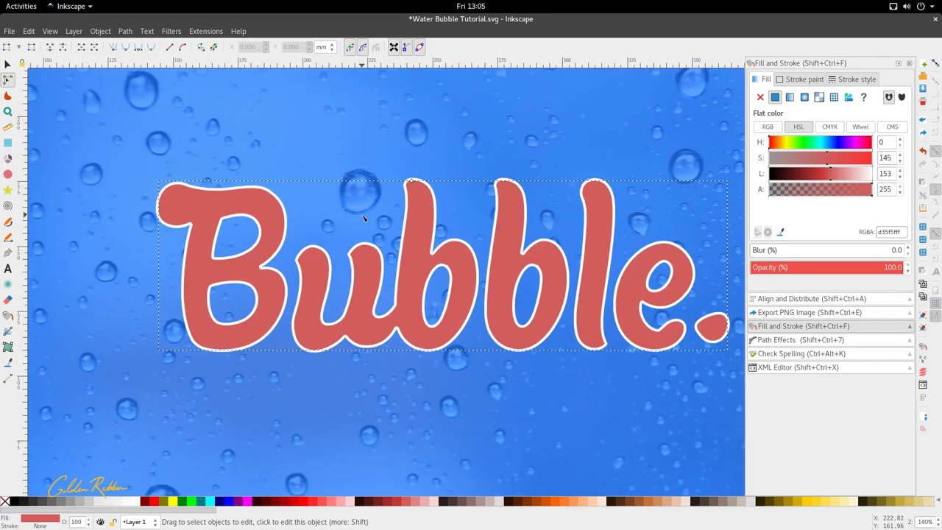
pyautogui.scroll(2, 420, 189)
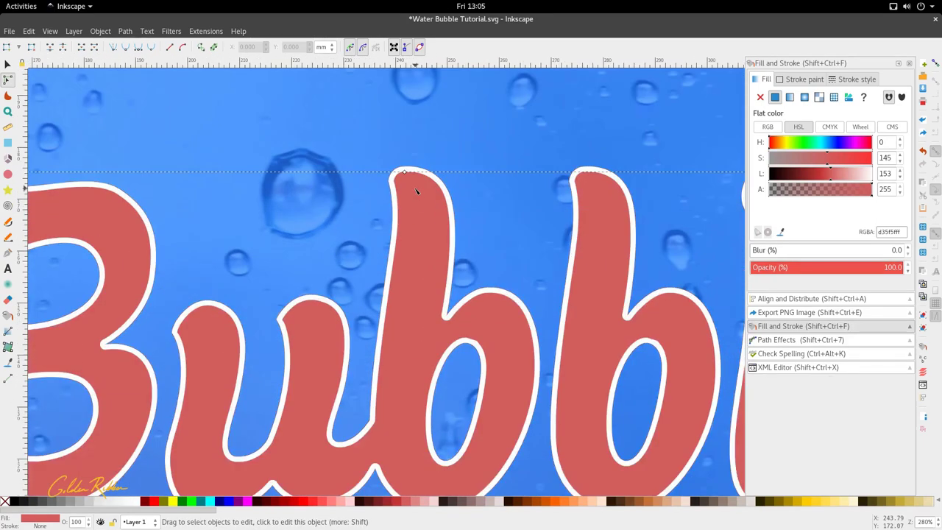
pyautogui.scroll(-1, 409, 189)
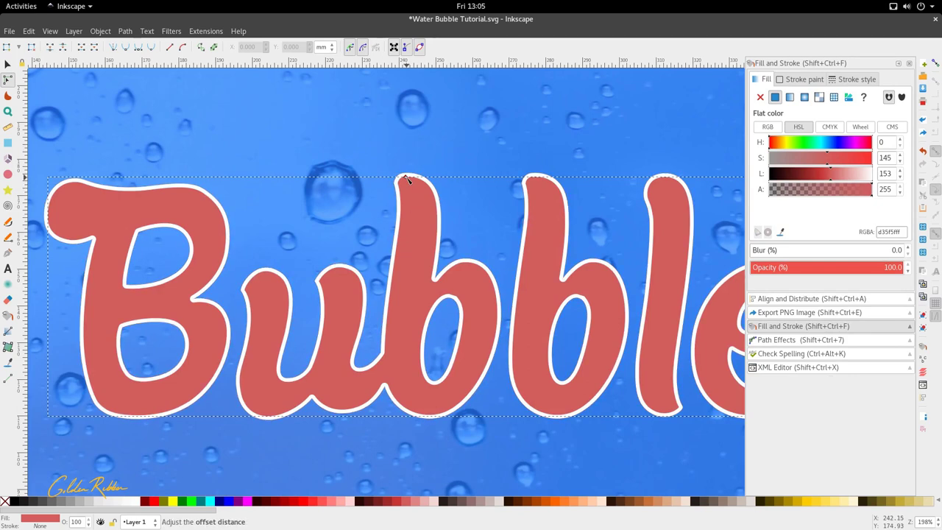
pyautogui.scroll(-1, 412, 220)
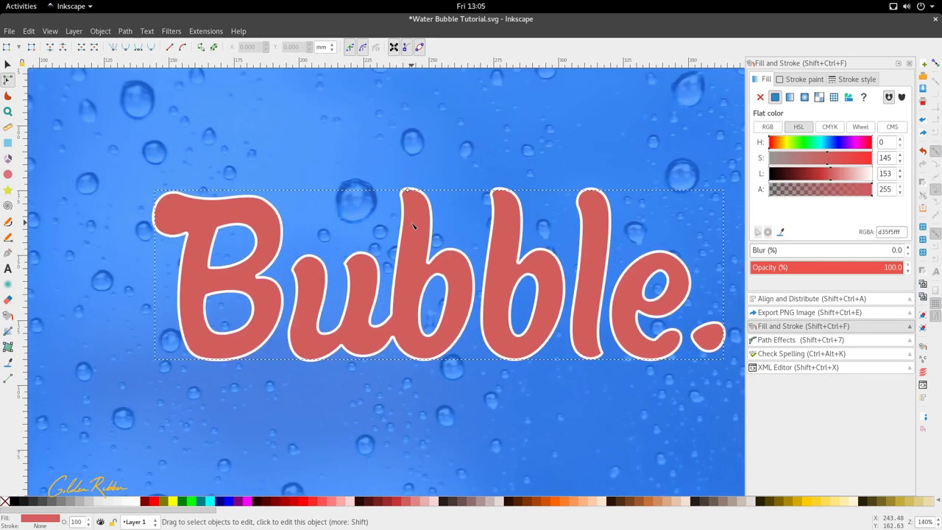
pyautogui.scroll(2, 416, 192)
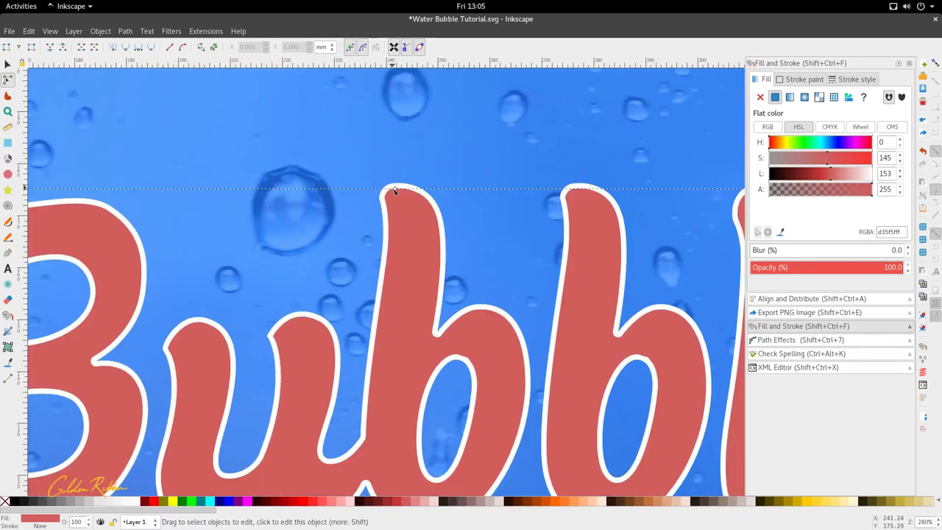
pyautogui.moveTo(395, 190); pyautogui.dragTo(396, 193)
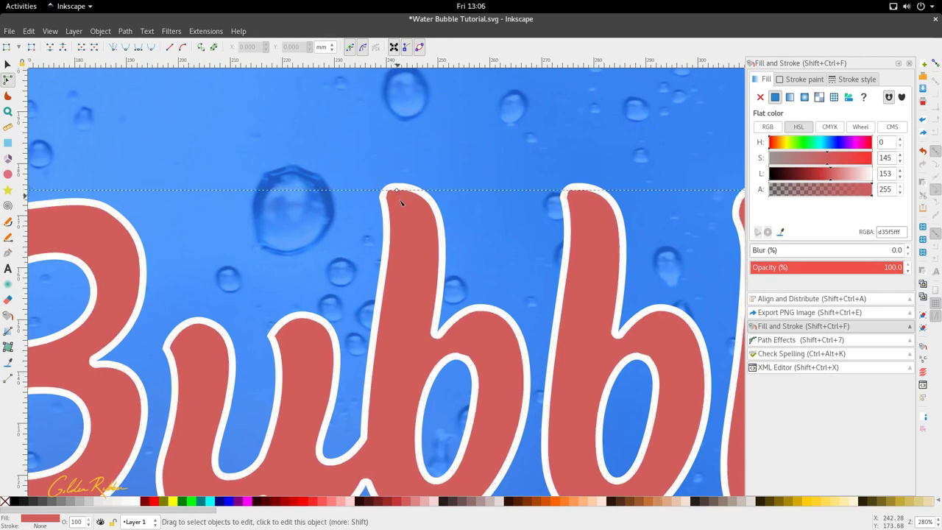
# Duplicate the white lettering together with its red dynamic offset and move the copies straight down about 92 mm, below the originals
pyautogui.scroll(-3, 401, 215)
pyautogui.press('s')
pyautogui.scroll(2, 404, 217)
pyautogui.keyDown('shift'); pyautogui.click(405, 216); pyautogui.keyUp('shift')
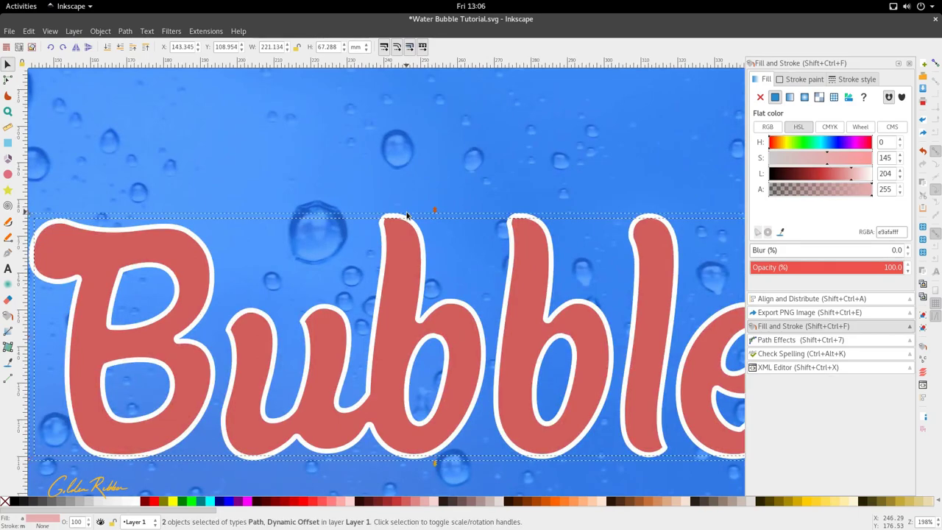
pyautogui.scroll(-3, 406, 215)
pyautogui.scroll(4, 406, 211)
pyautogui.click(402, 202)
pyautogui.keyDown('alt'); pyautogui.click(402, 205); pyautogui.keyUp('alt')
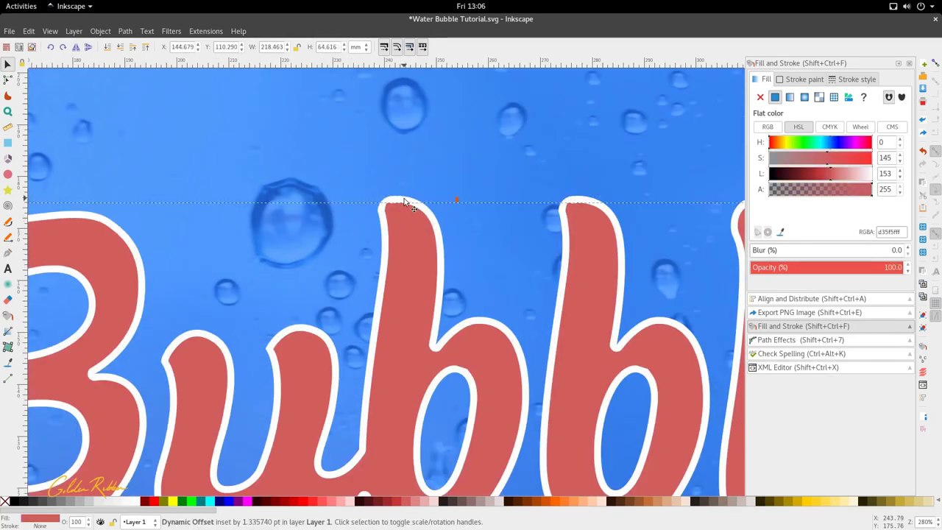
pyautogui.keyDown('alt'); pyautogui.keyDown('shift'); pyautogui.click(403, 204); pyautogui.keyUp('shift'); pyautogui.keyUp('alt')
pyautogui.scroll(-5, 406, 206)
pyautogui.hotkey('ctrl', 'd')
pyautogui.moveTo(405, 244); pyautogui.dragTo(405, 329)
# Convert the lower red copy of the lettering from a dynamic offset into a path
pyautogui.press('Escape')
pyautogui.click(406, 332)
pyautogui.scroll(2, 406, 333)
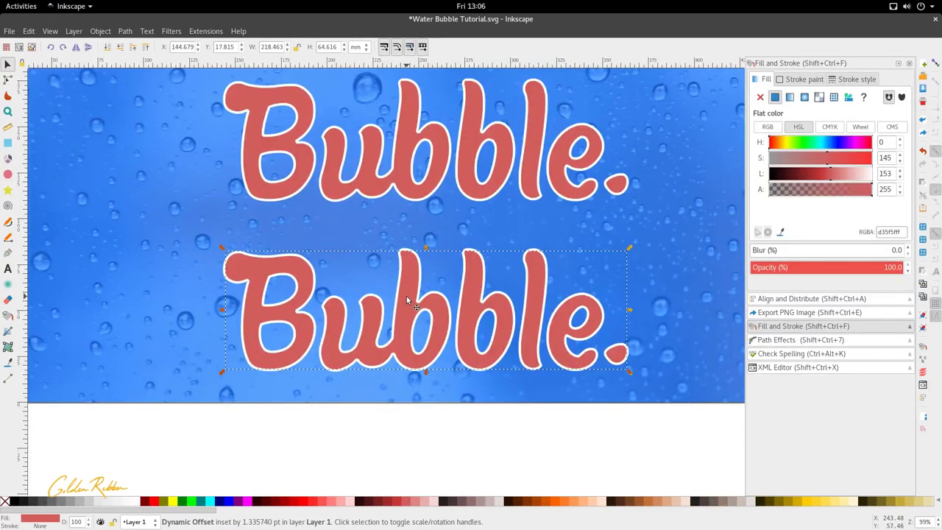
pyautogui.press('n')
pyautogui.press('s')
pyautogui.hotkey('shift', 'ctrl', 'c')
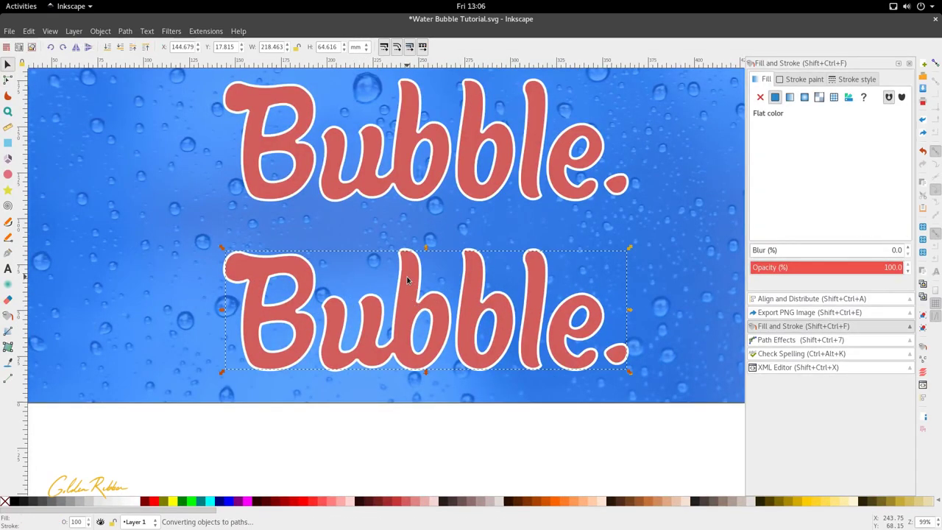
# Examine the path nodes along the letter outlines of the lower red lettering
pyautogui.press('n')
pyautogui.press('s')
pyautogui.scroll(2, 292, 275)
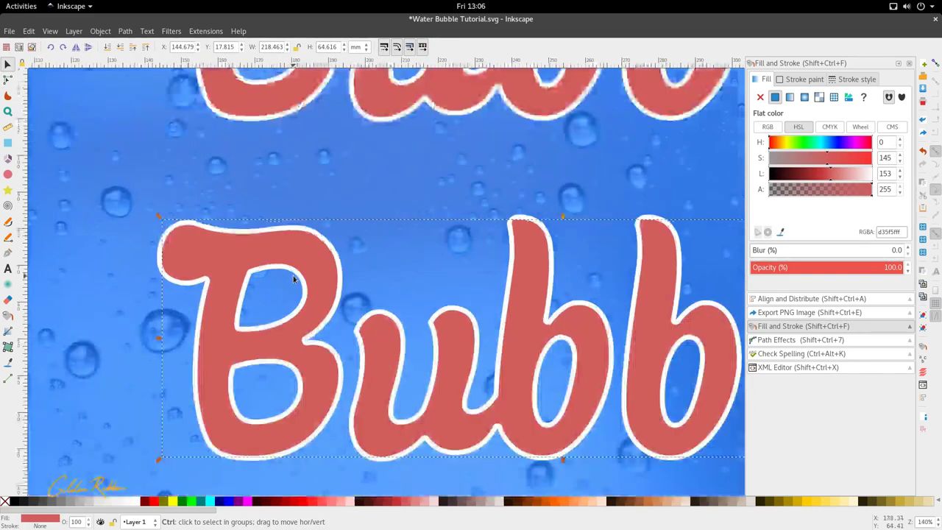
pyautogui.scroll(-2, 300, 266)
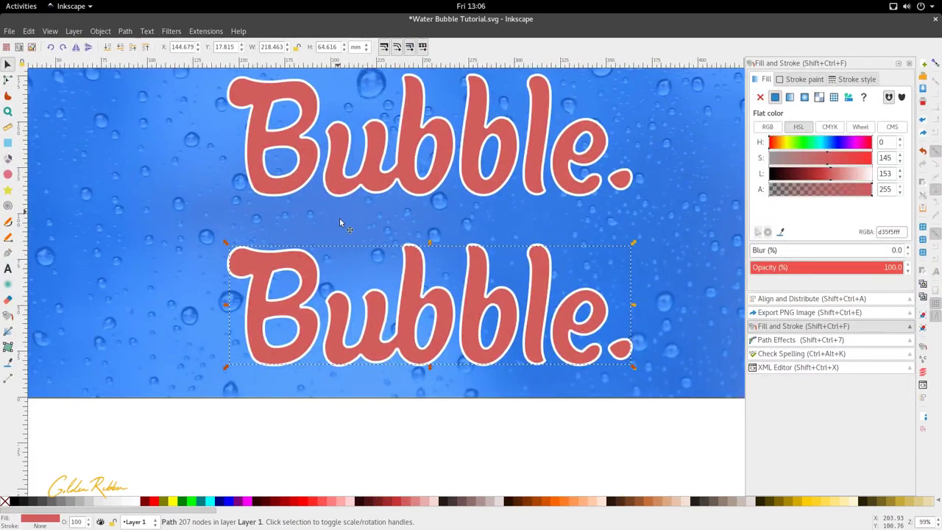
pyautogui.scroll(-3, 342, 220)
pyautogui.scroll(2, 390, 271)
pyautogui.scroll(-2, 423, 259)
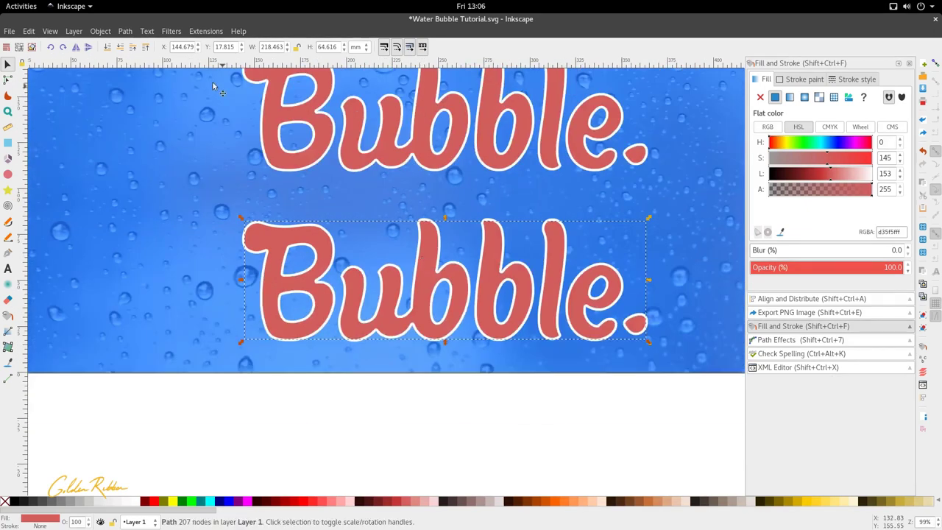
pyautogui.click(125, 31)
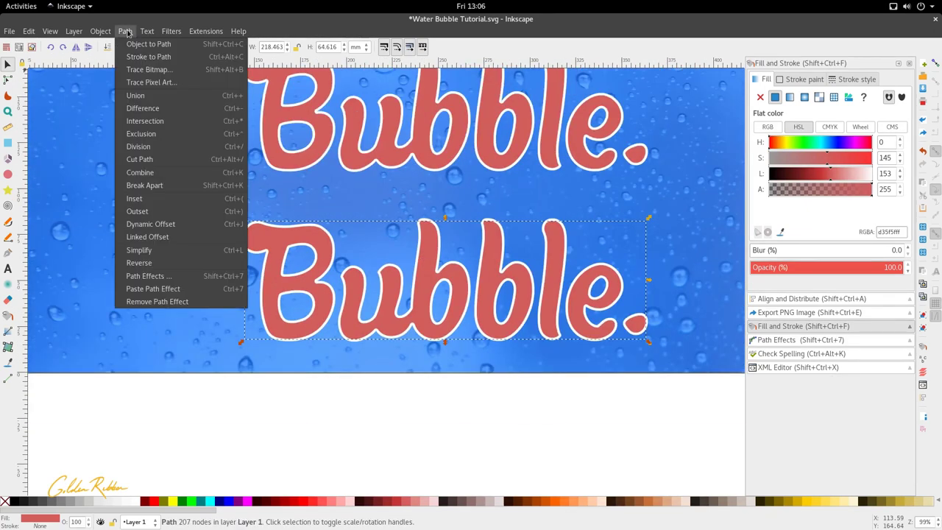
pyautogui.click(195, 49)
pyautogui.scroll(1, 387, 338)
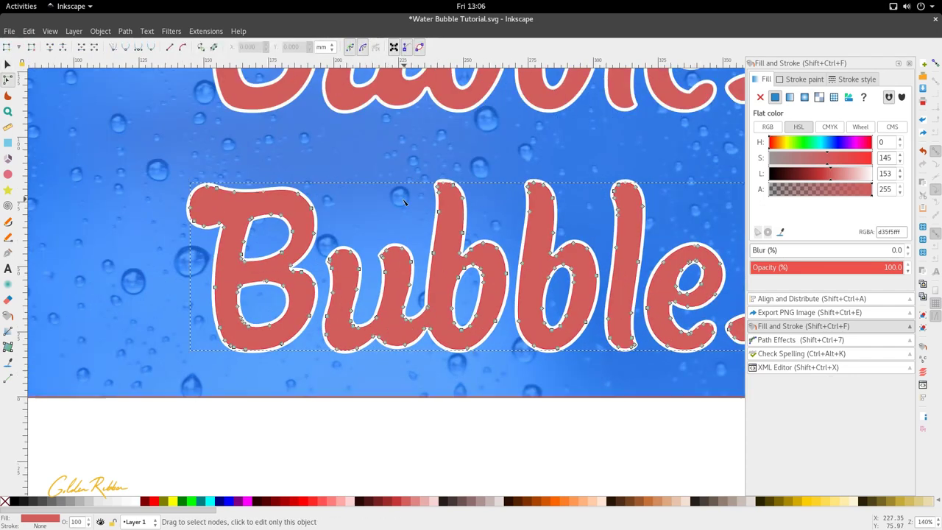
pyautogui.scroll(-2, 363, 215)
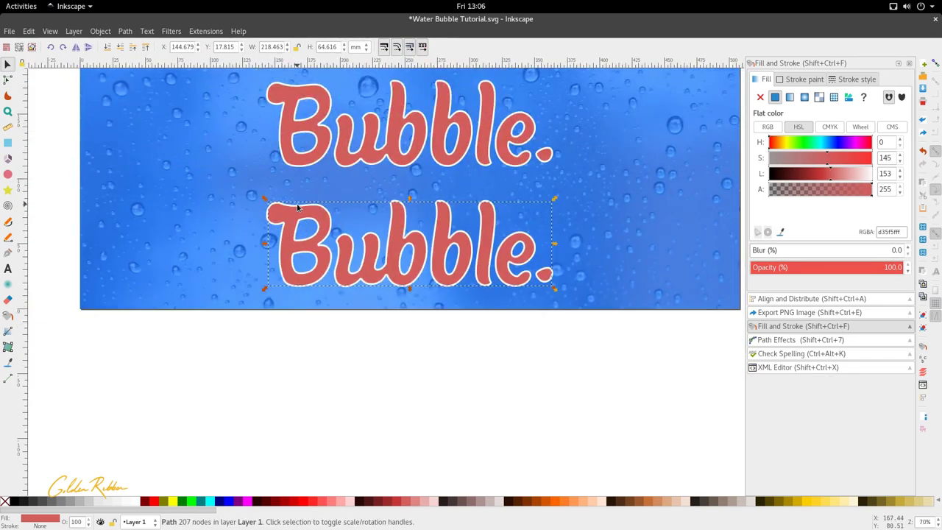
pyautogui.scroll(2, 301, 212)
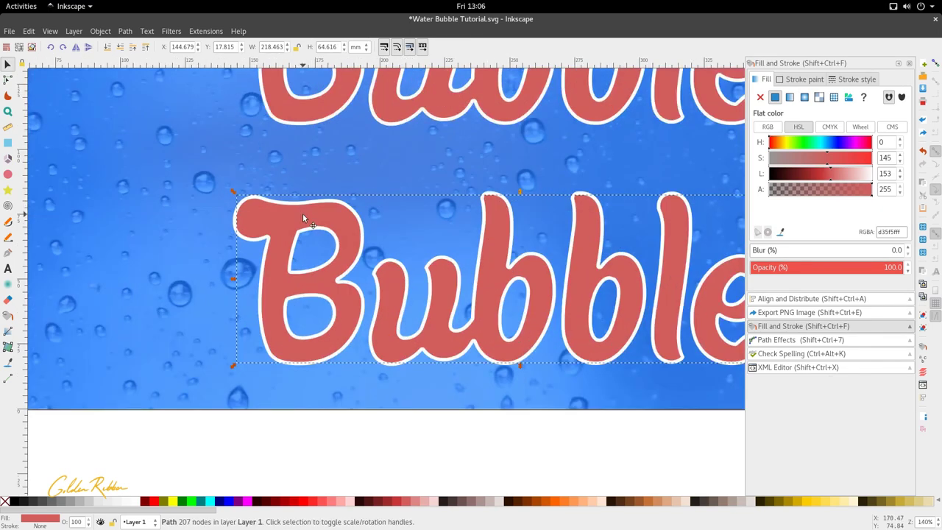
pyautogui.press('n')
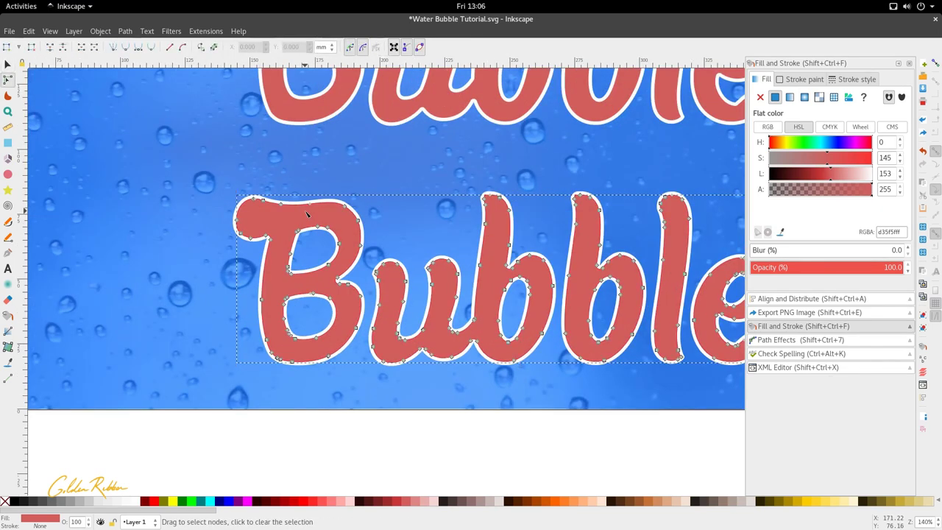
pyautogui.press('s')
# Try subtracting the lower red lettering from the white lettering beneath it with Difference, and undo the operation
pyautogui.scroll(1, 339, 201)
pyautogui.keyDown('shift'); pyautogui.click(338, 201); pyautogui.keyUp('shift')
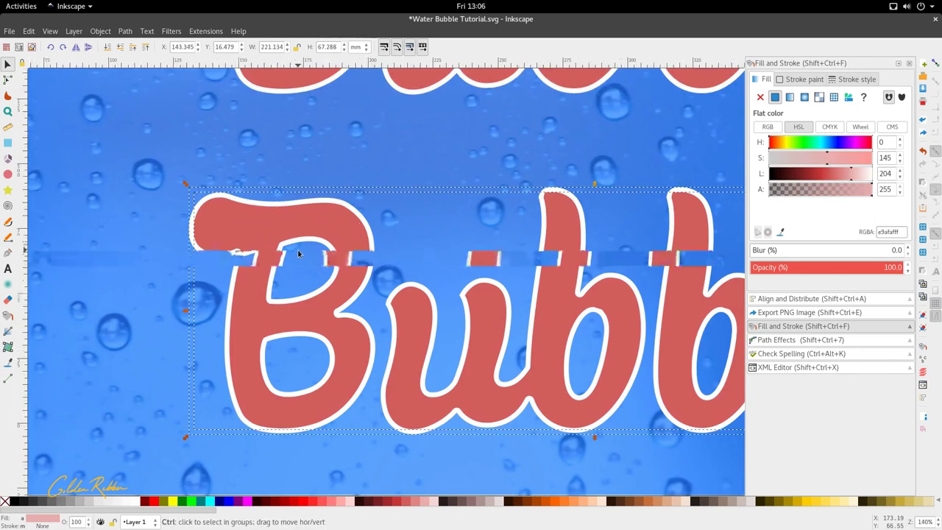
pyautogui.scroll(-3, 297, 253)
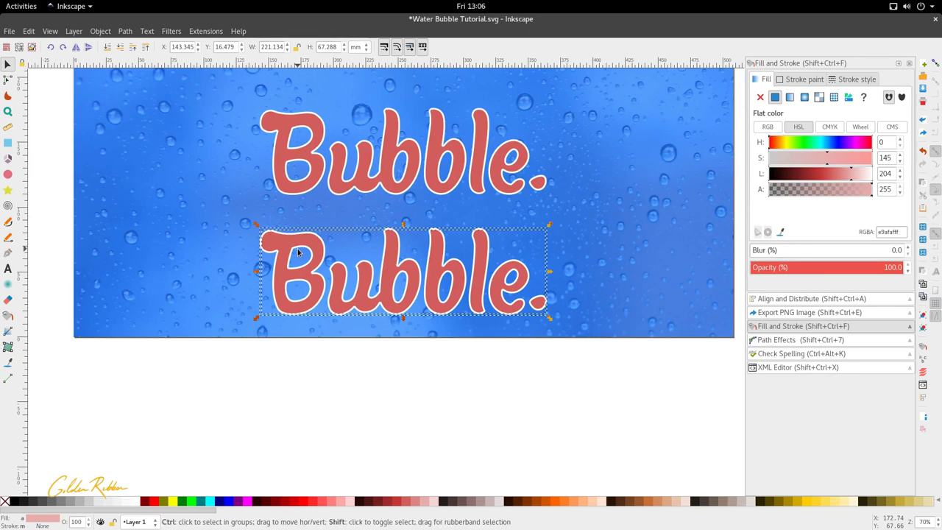
pyautogui.click(124, 30)
pyautogui.click(144, 108)
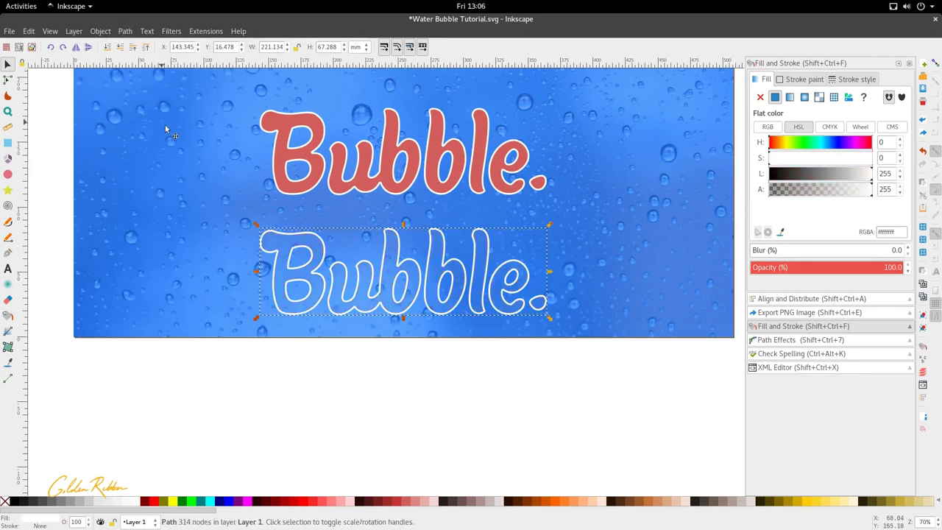
pyautogui.scroll(2, 298, 278)
pyautogui.scroll(-2, 302, 227)
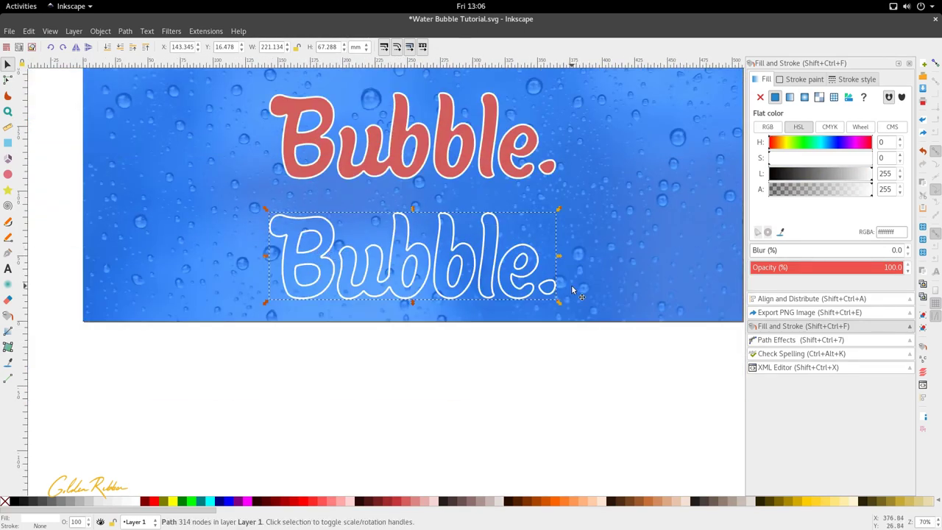
pyautogui.scroll(1, 327, 298)
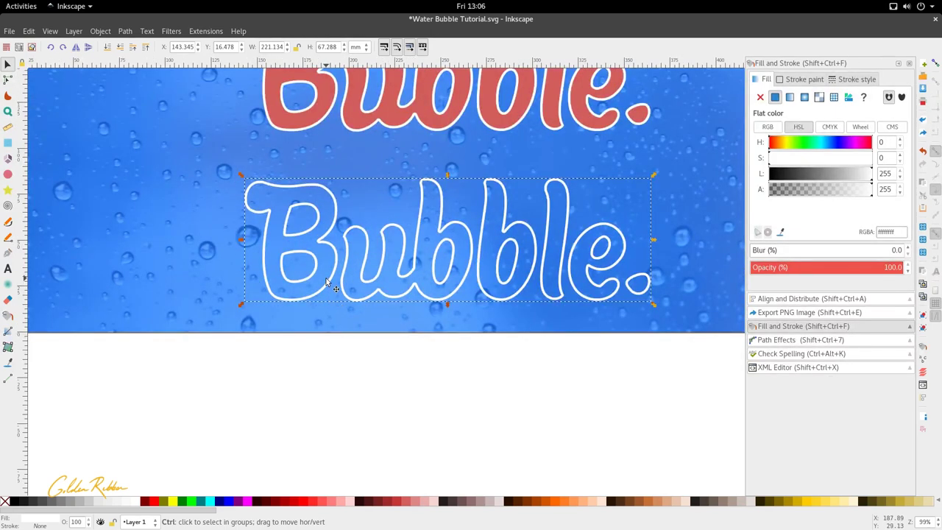
pyautogui.hotkey('ctrl', 'z')
# Move the lower red lettering slightly up and to the right of the white one, to about X 146.8 mm and Y 19.5 mm
pyautogui.scroll(-1, 329, 266)
pyautogui.click(328, 266)
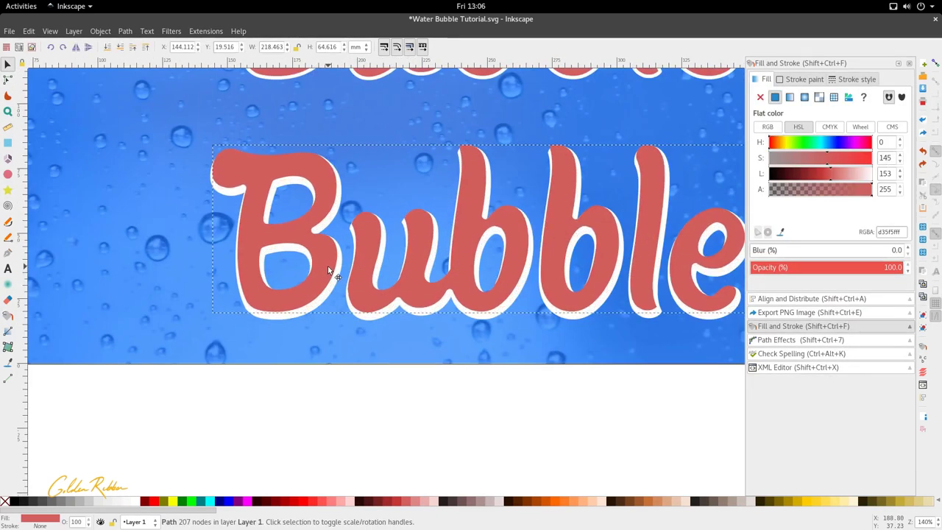
pyautogui.moveTo(329, 272); pyautogui.dragTo(334, 266)
pyautogui.scroll(-3, 334, 265)
pyautogui.scroll(2, 358, 275)
# Subtract the shifted lower red lettering from the white lettering beneath it with Difference, keeping only white crescent-shaped slivers
pyautogui.keyDown('ctrl'); pyautogui.click(402, 284); pyautogui.keyUp('ctrl')
pyautogui.scroll(2, 259, 269)
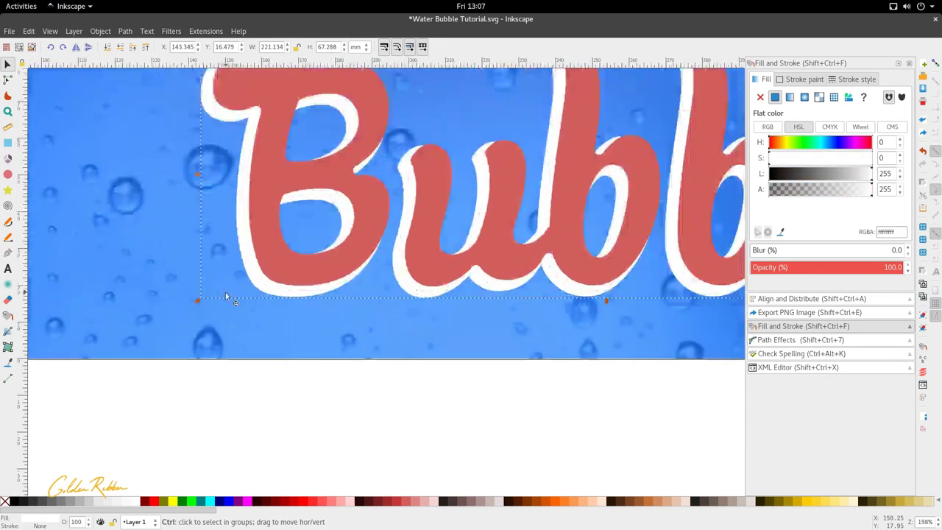
pyautogui.scroll(-1, 299, 262)
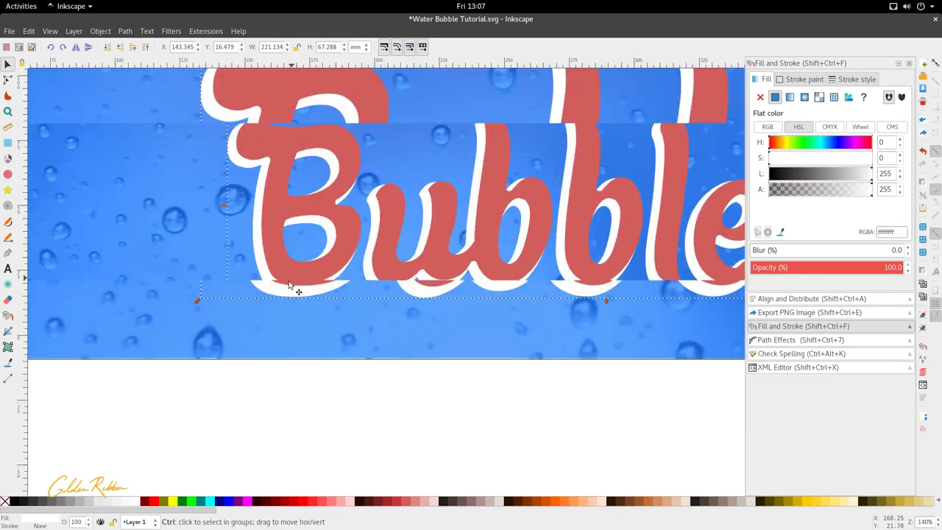
pyautogui.scroll(-1, 349, 258)
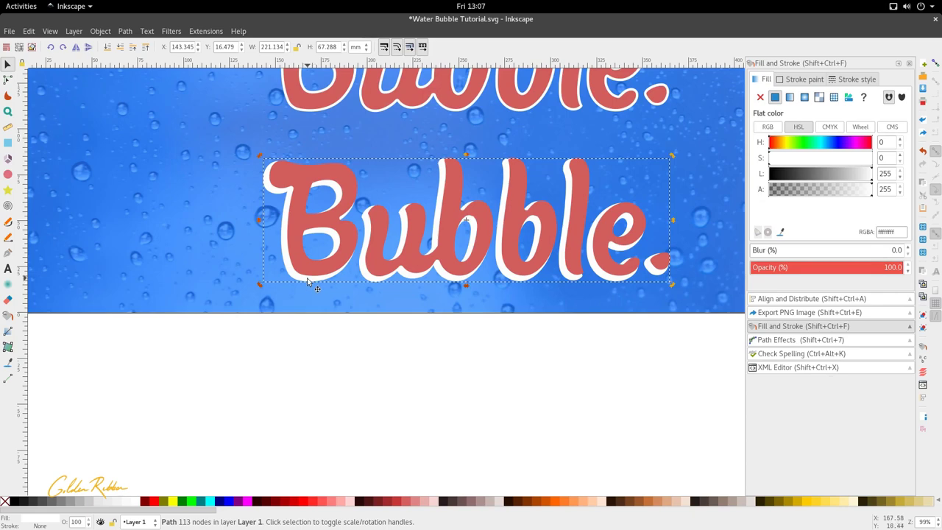
pyautogui.scroll(1, 368, 269)
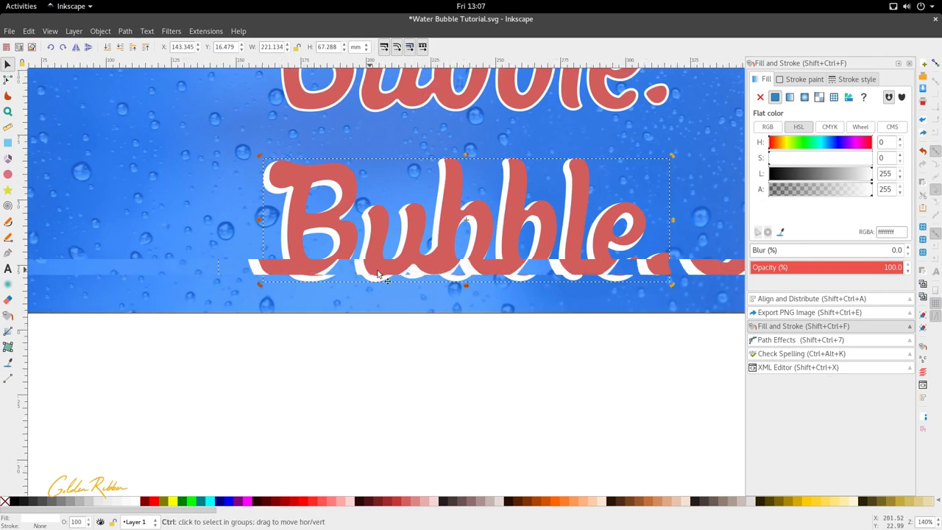
pyautogui.scroll(-2, 469, 269)
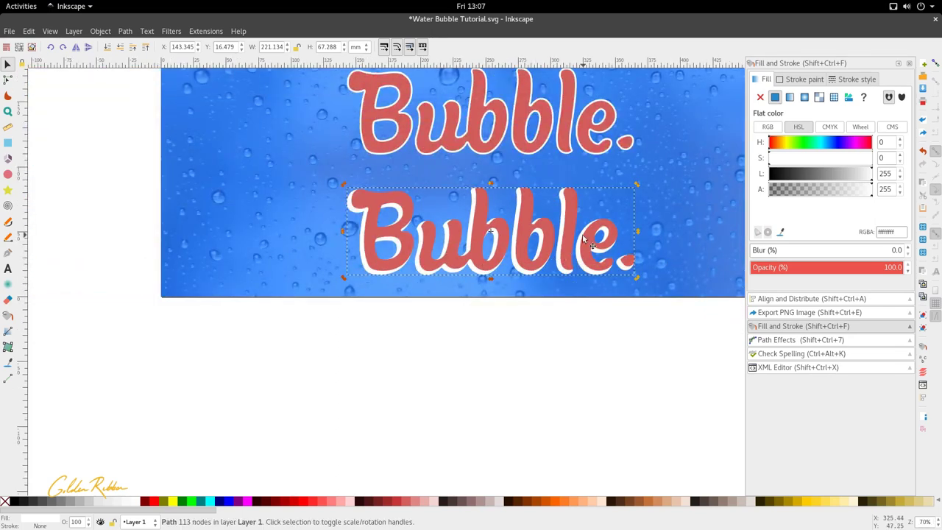
pyautogui.scroll(1, 584, 239)
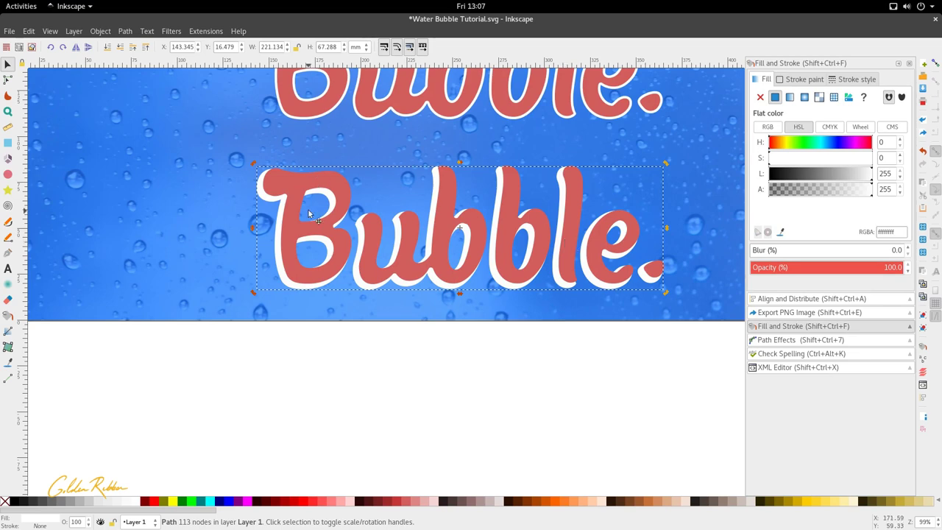
pyautogui.keyDown('shift'); pyautogui.click(278, 269); pyautogui.keyUp('shift')
pyautogui.click(285, 222)
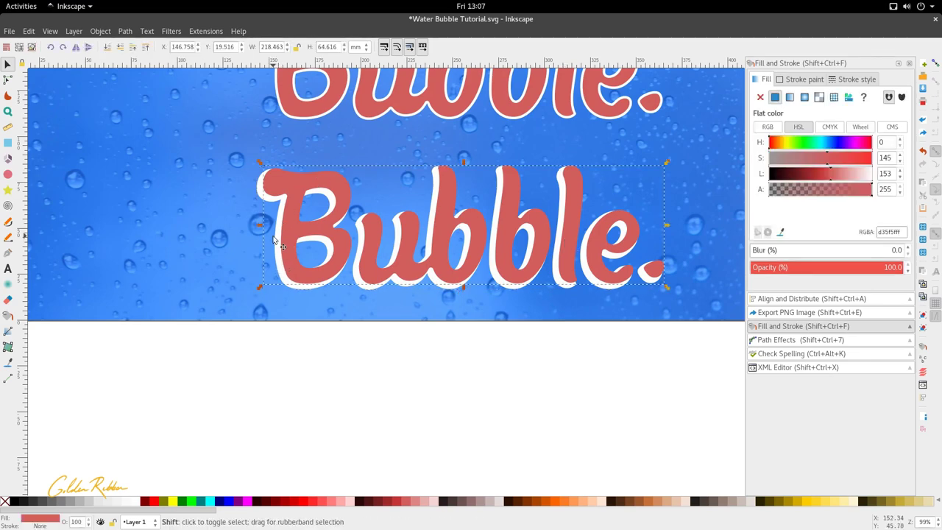
pyautogui.keyDown('shift'); pyautogui.click(276, 237); pyautogui.keyUp('shift')
pyautogui.click(125, 31)
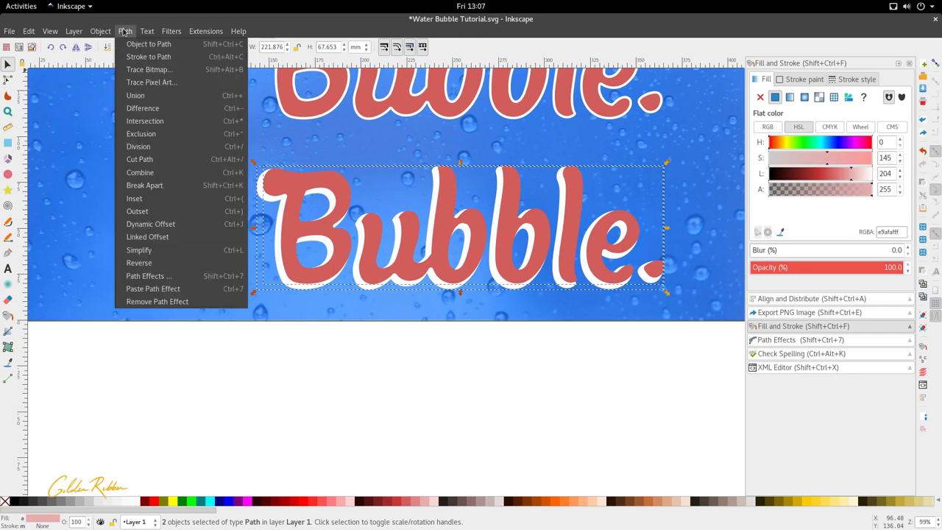
pyautogui.click(168, 108)
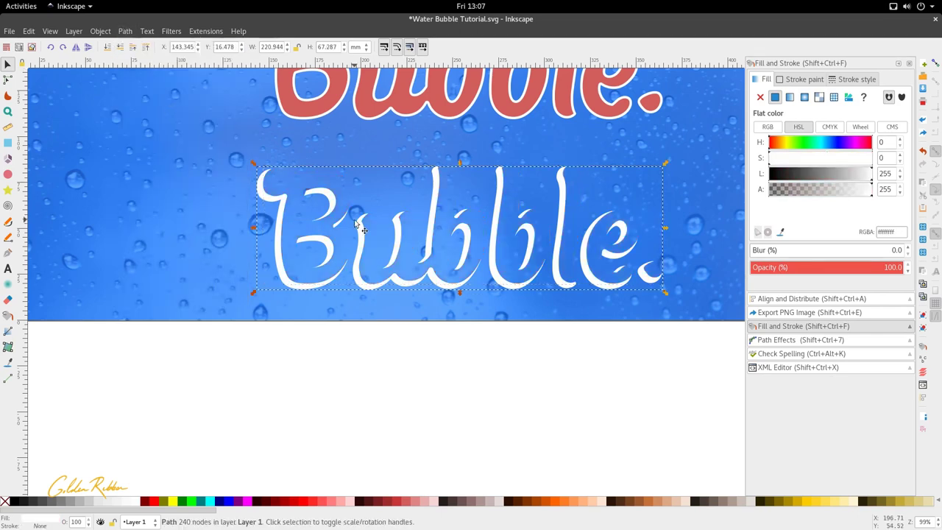
# Recolour the white crescent slivers of the lower lettering black (000000ff) and blur them by 1.6%
pyautogui.scroll(-2, 358, 224)
pyautogui.scroll(1, 359, 222)
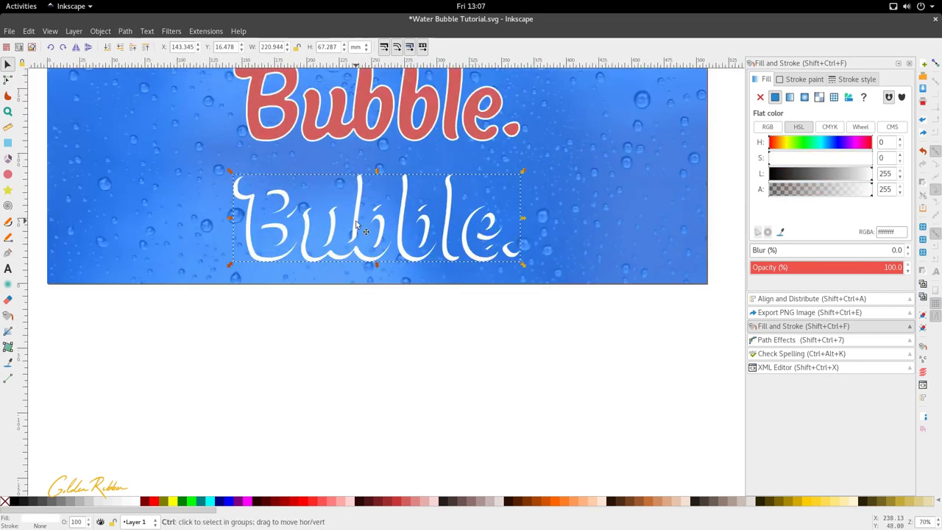
pyautogui.scroll(-1, 359, 223)
pyautogui.scroll(2, 383, 246)
pyautogui.scroll(-1, 384, 248)
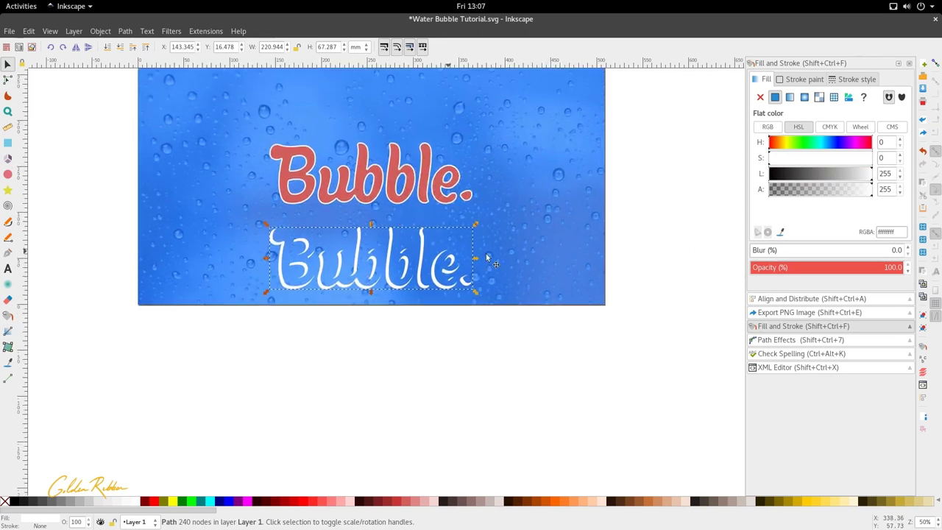
pyautogui.moveTo(797, 176); pyautogui.dragTo(751, 179)
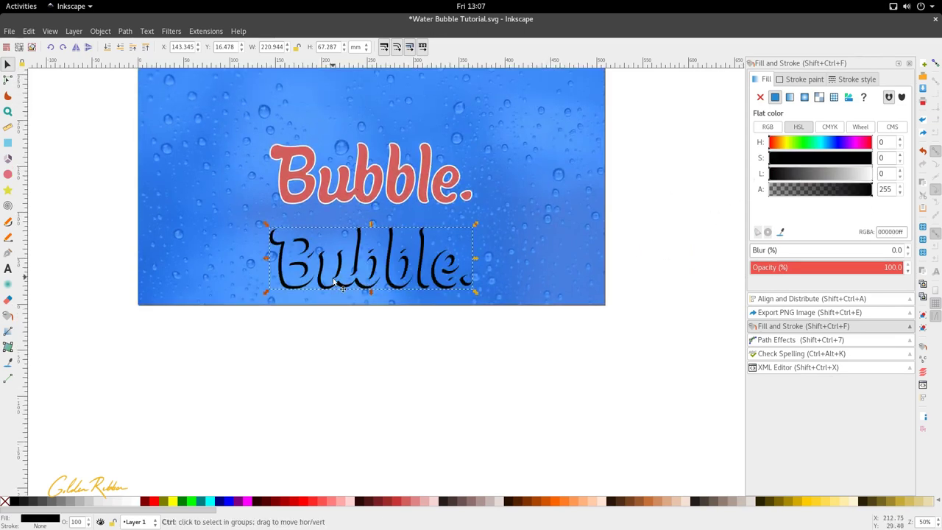
pyautogui.scroll(1, 478, 270)
pyautogui.moveTo(754, 251); pyautogui.dragTo(752, 250)
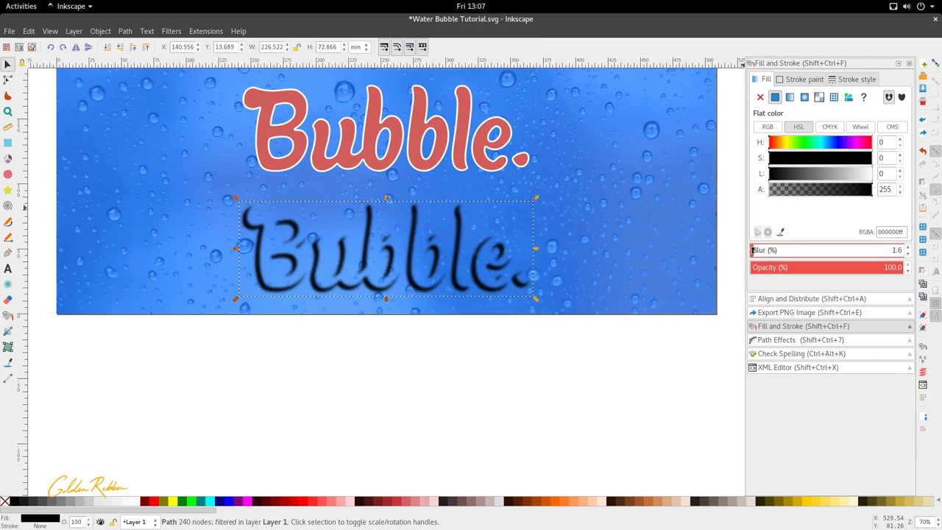
# Move the blurred black crescents up onto the upper red and white lettering, to about X 140.6 mm and Y 105.4 mm
pyautogui.scroll(1, 293, 283)
pyautogui.moveTo(290, 281); pyautogui.dragTo(277, 109)
pyautogui.scroll(8, 277, 111)
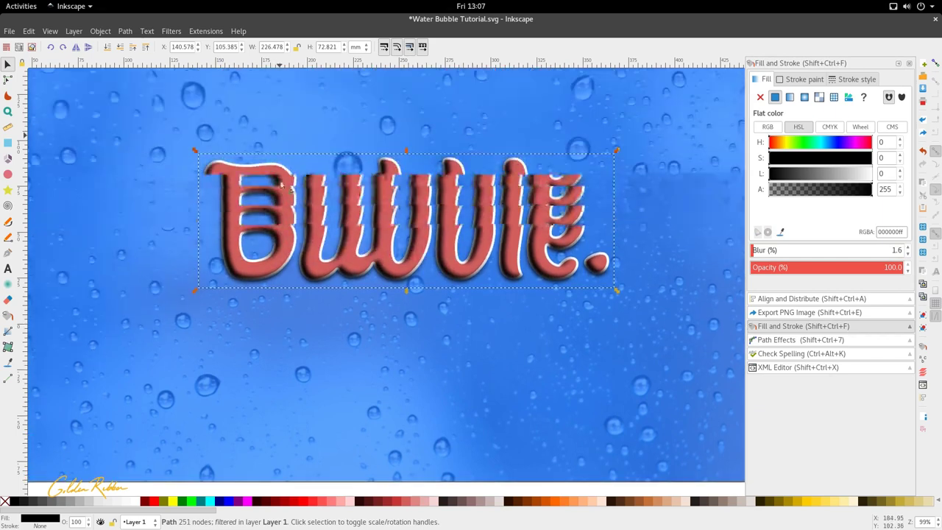
pyautogui.scroll(-1, 282, 235)
pyautogui.scroll(1, 136, 97)
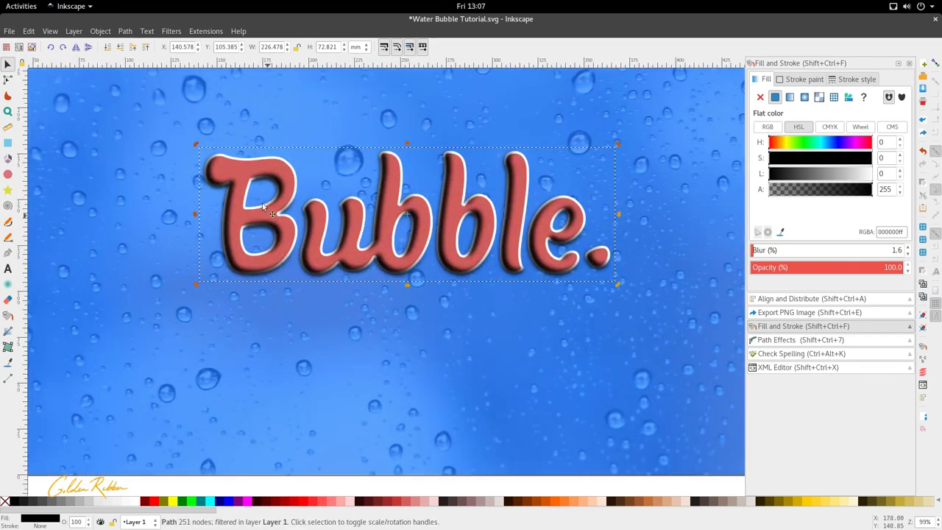
pyautogui.click(224, 182)
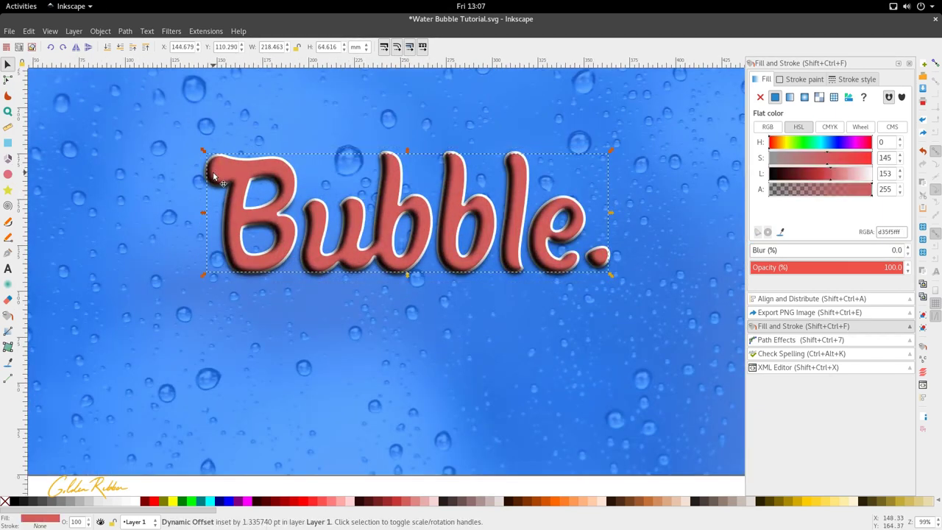
pyautogui.click(108, 47)
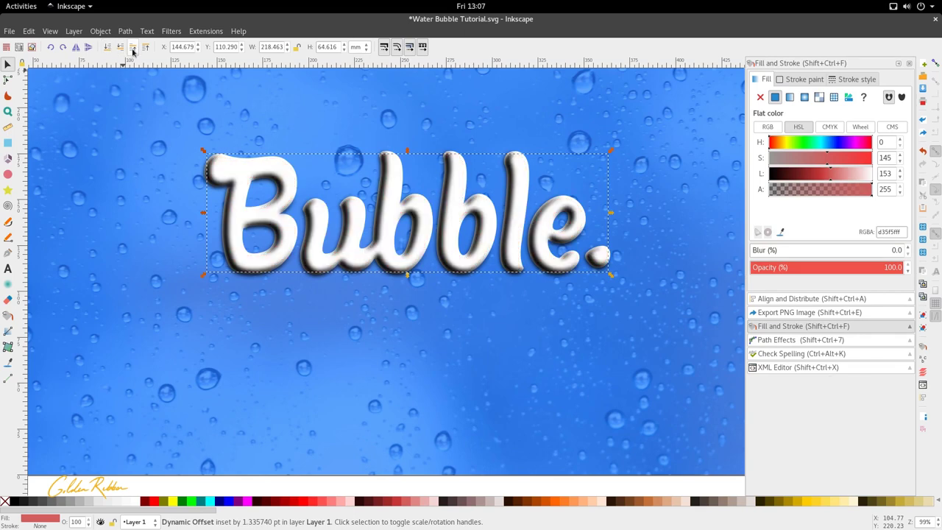
pyautogui.click(133, 50)
# Shift the blurred black crescents slightly left to X 139.5 mm and restack them above the background but beneath the white lettering
pyautogui.scroll(2, 229, 210)
pyautogui.click(224, 212)
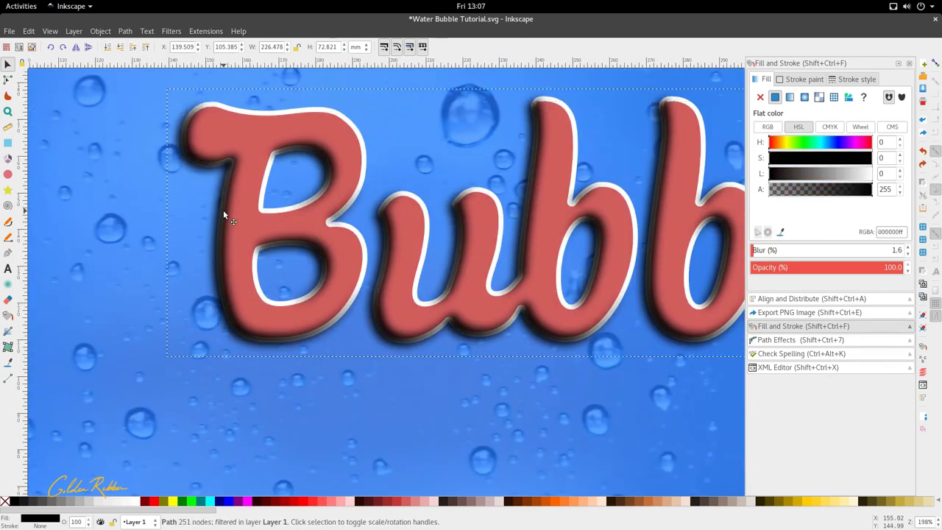
pyautogui.scroll(-3, 322, 220)
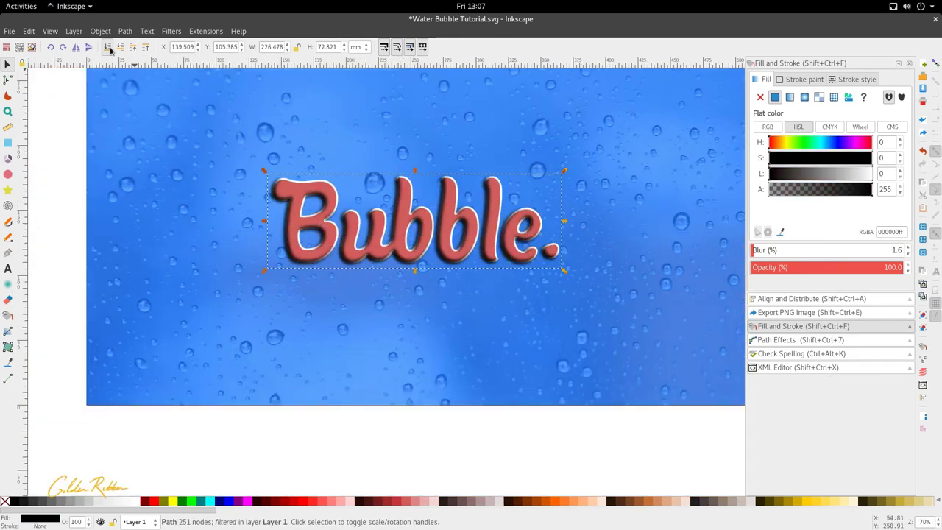
pyautogui.click(134, 48)
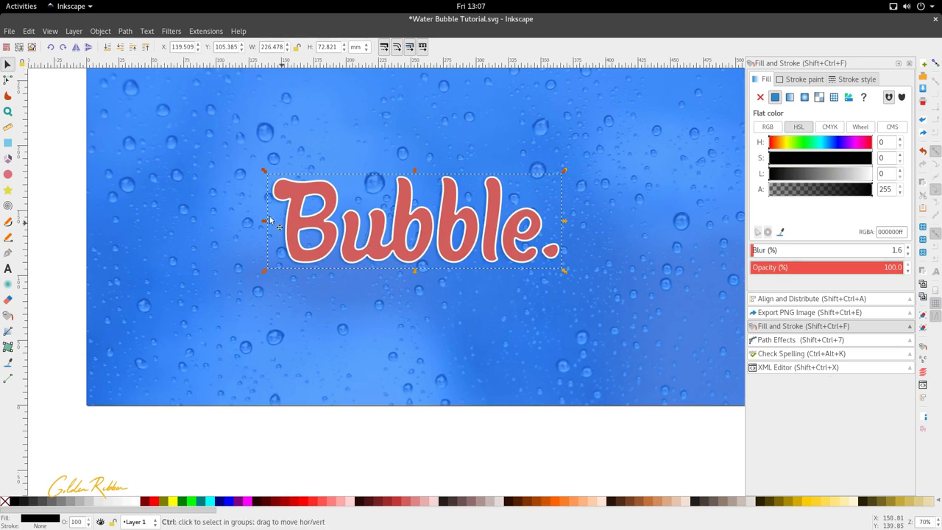
# Examine the soft black shadow along the edges of the upper lettering, from the B to the full stop
pyautogui.scroll(1, 236, 157)
pyautogui.scroll(3, 324, 290)
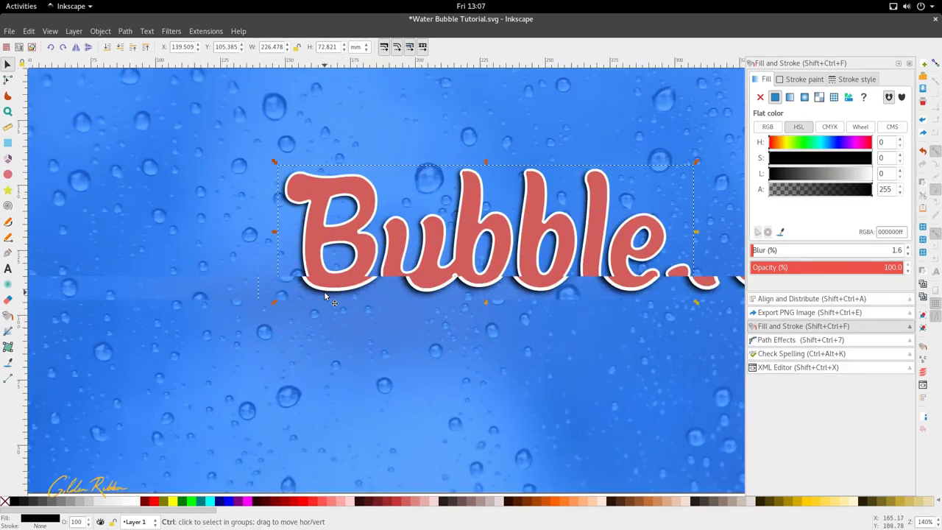
pyautogui.scroll(-3, 324, 291)
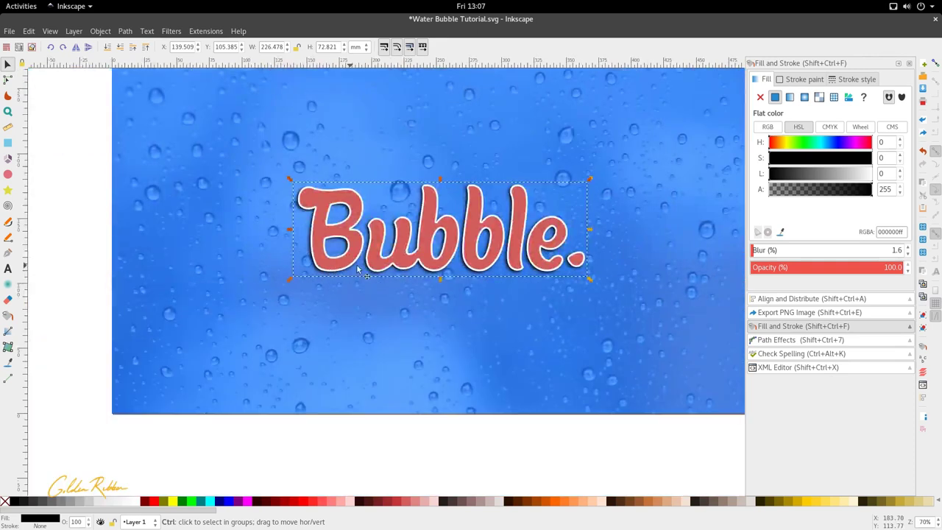
pyautogui.scroll(2, 542, 274)
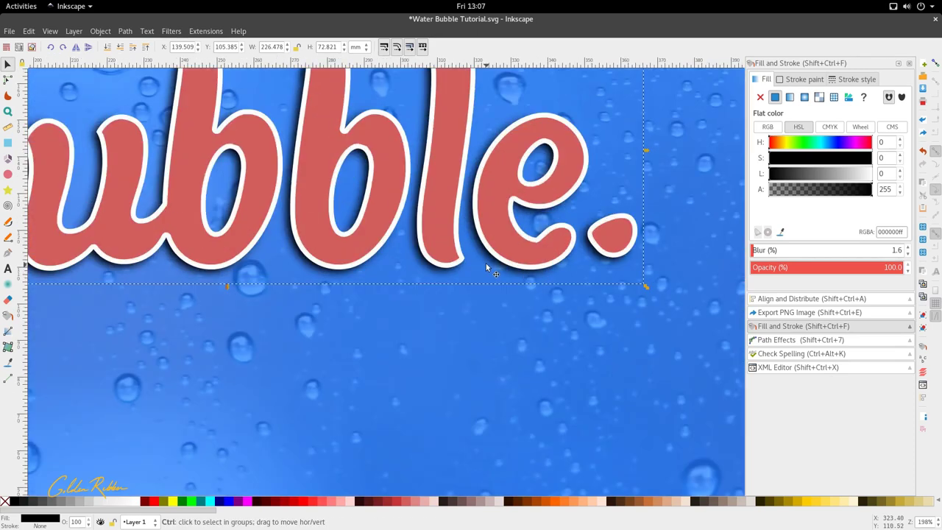
pyautogui.scroll(-3, 485, 263)
pyautogui.scroll(1, 365, 274)
pyautogui.scroll(2, 364, 272)
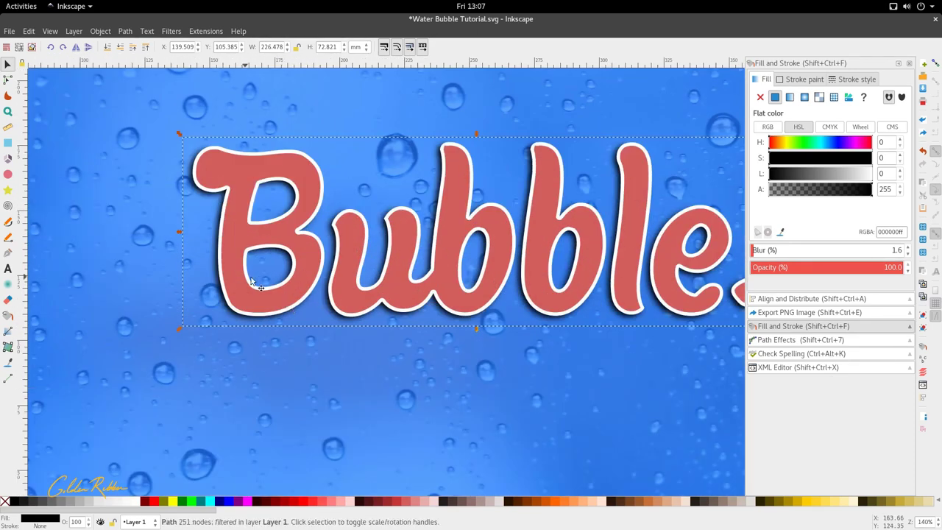
pyautogui.scroll(-2, 405, 266)
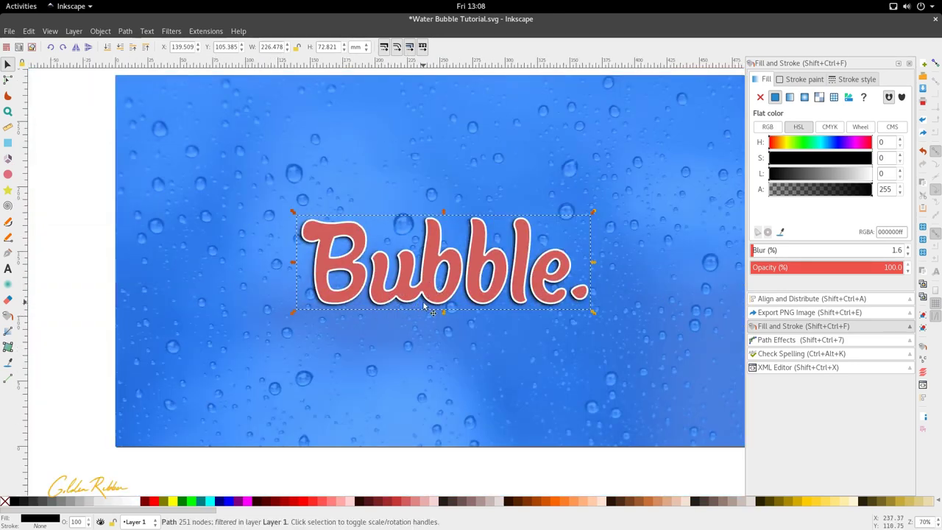
# Duplicate the white and red lettering together and place the copy straight below the original, at about Y 14.3 mm
pyautogui.scroll(2, 386, 301)
pyautogui.click(305, 178)
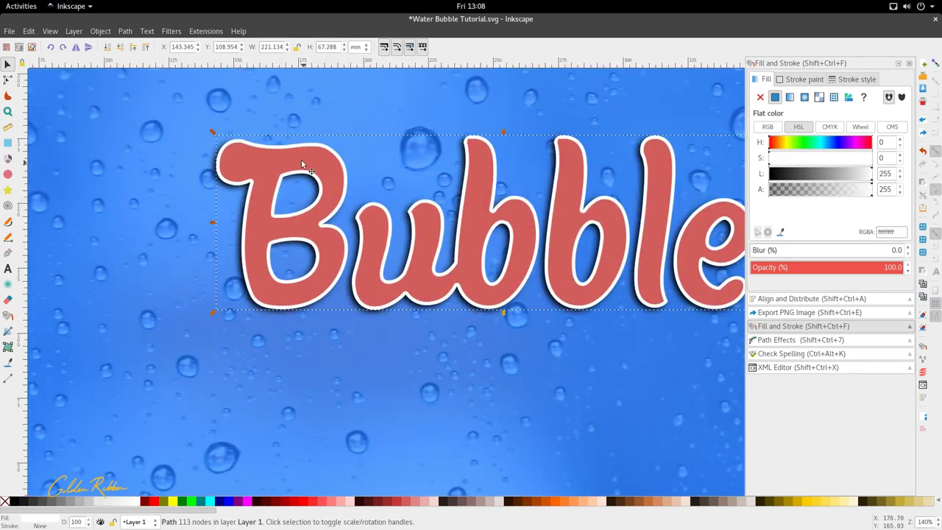
pyautogui.moveTo(301, 160); pyautogui.dragTo(294, 184)
pyautogui.hotkey('ctrl', 'z')
pyautogui.click(295, 179)
pyautogui.keyDown('shift'); pyautogui.click(269, 143); pyautogui.keyUp('shift')
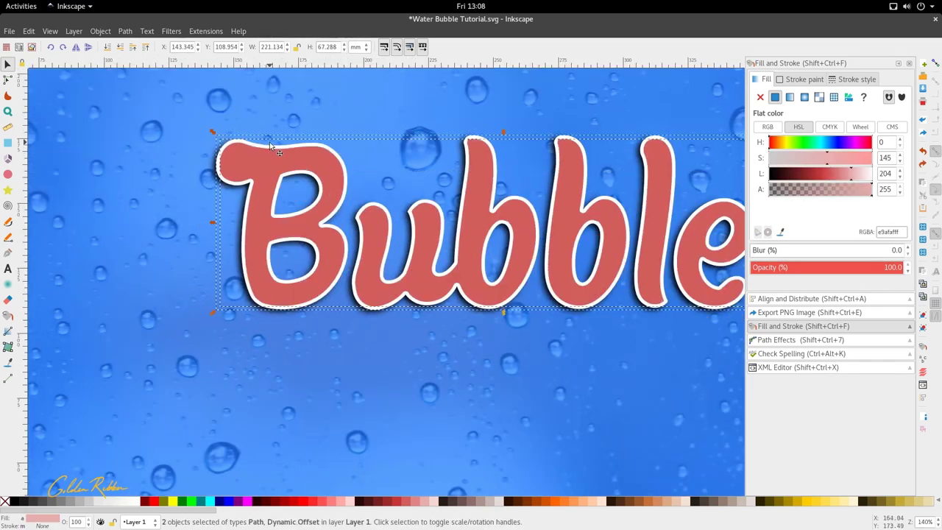
pyautogui.scroll(-3, 312, 170)
pyautogui.moveTo(315, 173); pyautogui.dragTo(318, 291)
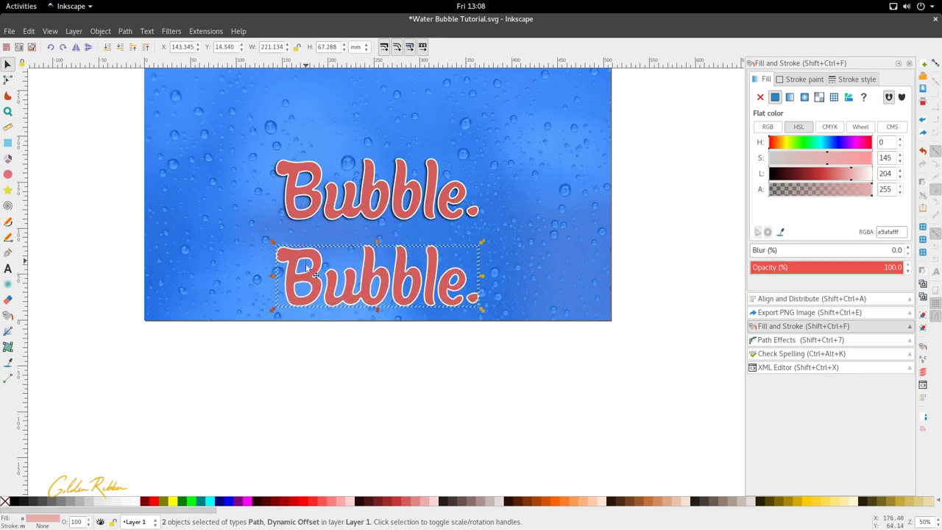
pyautogui.click(319, 322)
pyautogui.scroll(1, 289, 265)
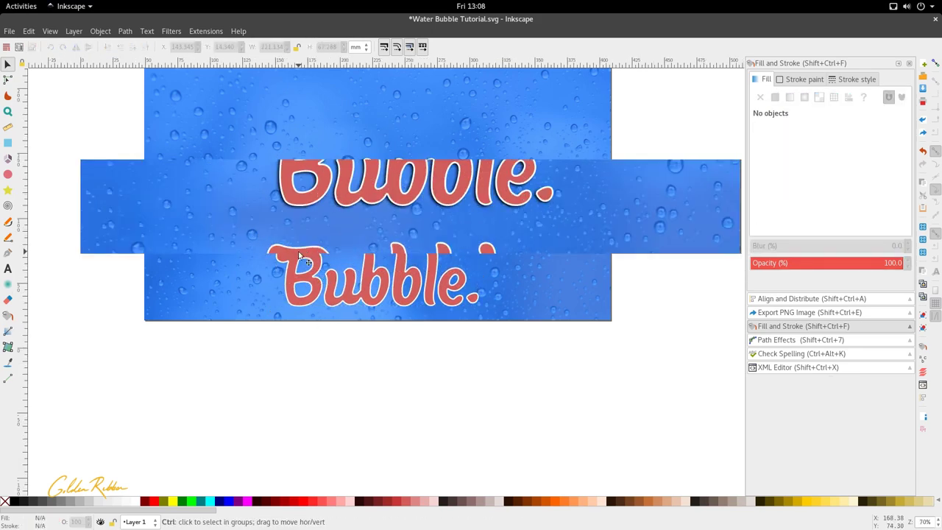
pyautogui.scroll(3, 330, 118)
pyautogui.click(314, 142)
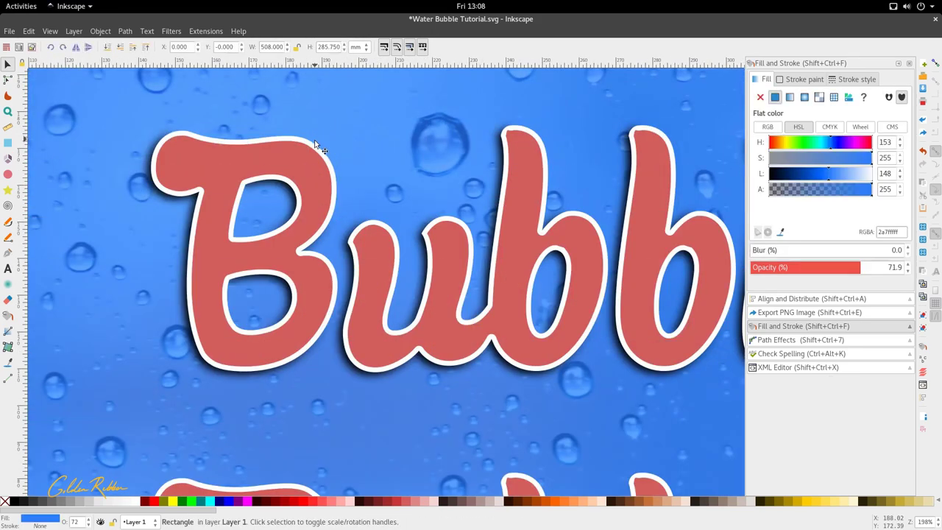
pyautogui.click(318, 146)
pyautogui.keyDown('shift'); pyautogui.click(309, 164); pyautogui.keyUp('shift')
pyautogui.scroll(-3, 310, 164)
pyautogui.scroll(-6, 306, 164)
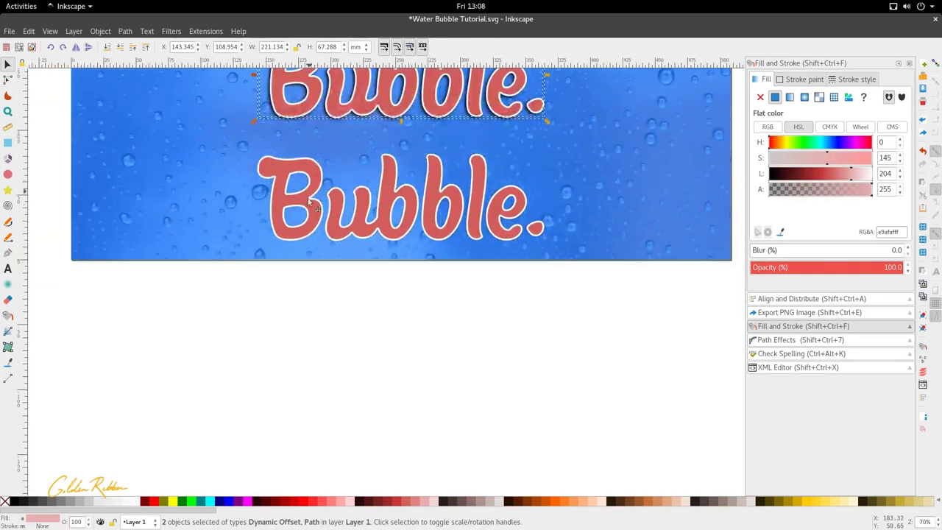
# Move only the lower red lettering slightly straight down, widening the white rim along the upper edges of the letters
pyautogui.click(282, 159)
pyautogui.scroll(2, 283, 161)
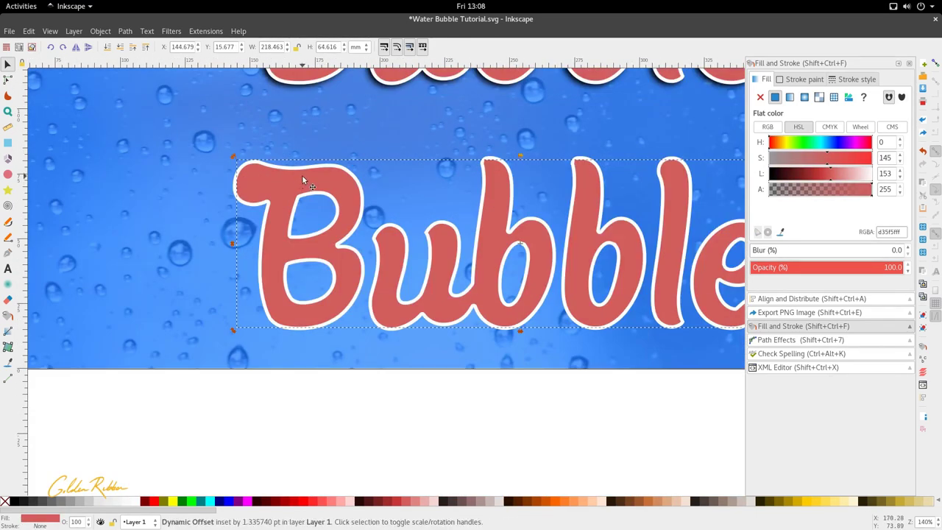
pyautogui.scroll(1, 305, 178)
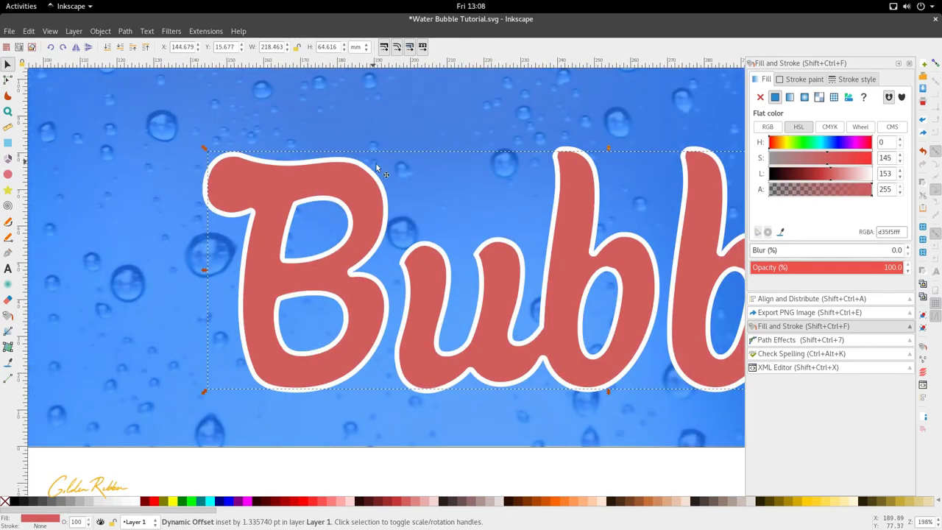
pyautogui.press('ctrl')
pyautogui.press('shift')
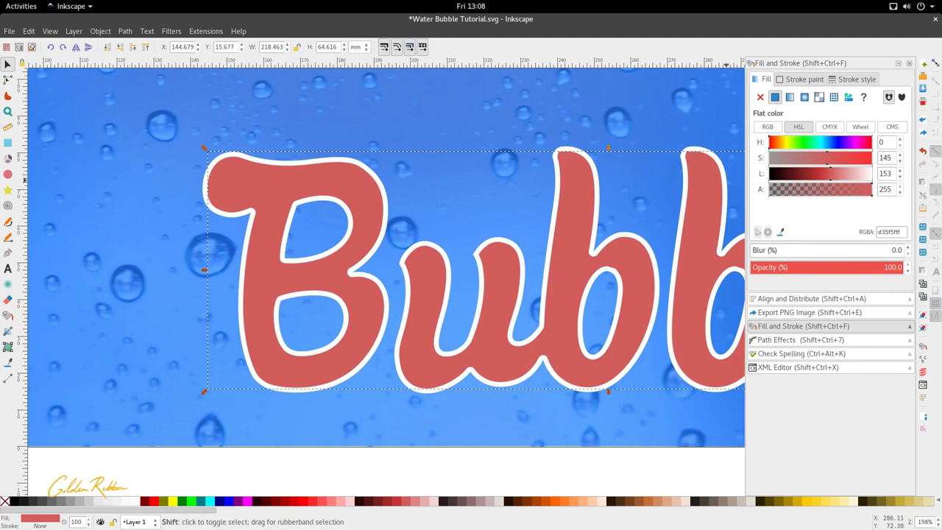
pyautogui.press('ctrl')
pyautogui.keyDown('ctrl'); pyautogui.scroll(-1, 378, 271); pyautogui.keyUp('ctrl')
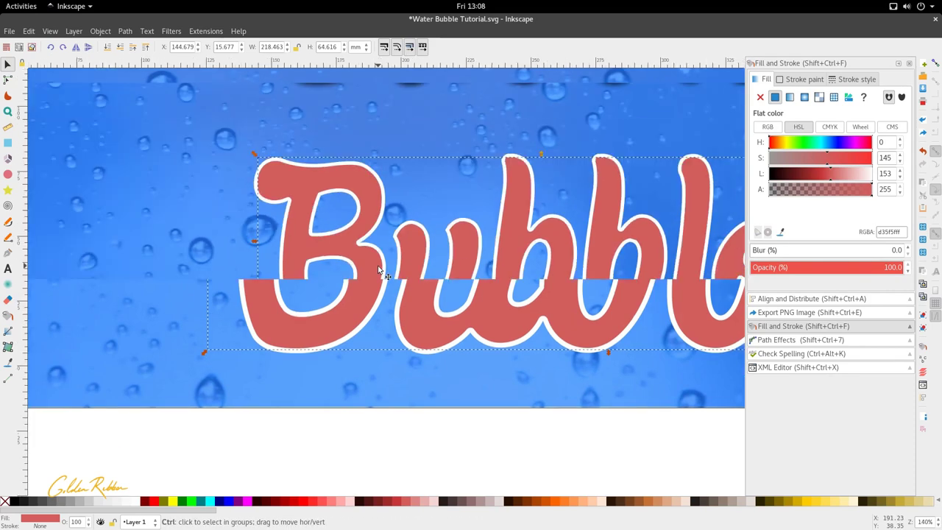
pyautogui.click(336, 397)
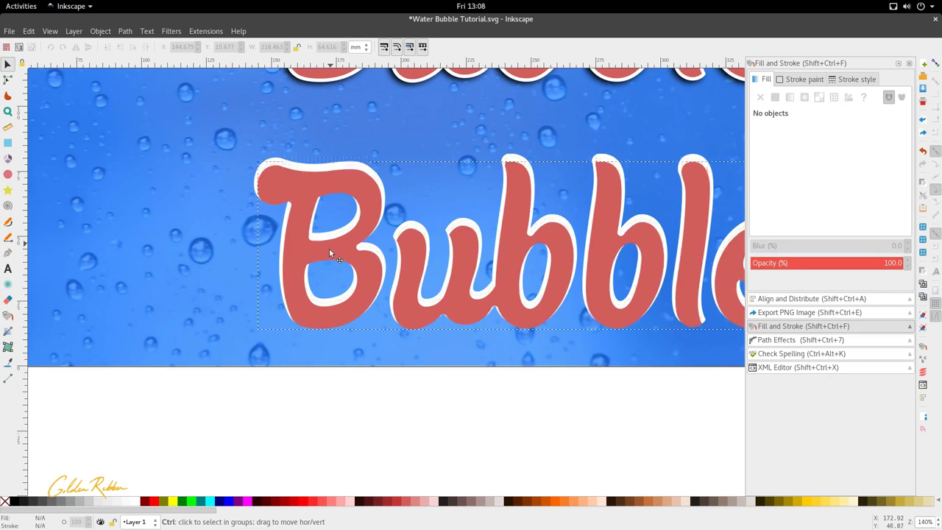
pyautogui.moveTo(329, 248); pyautogui.dragTo(332, 248)
# Enlarge the lower red lettering's dynamic offset to an outset of about 0.07 pt, leaving only thin white rims uncovered
pyautogui.click(350, 166)
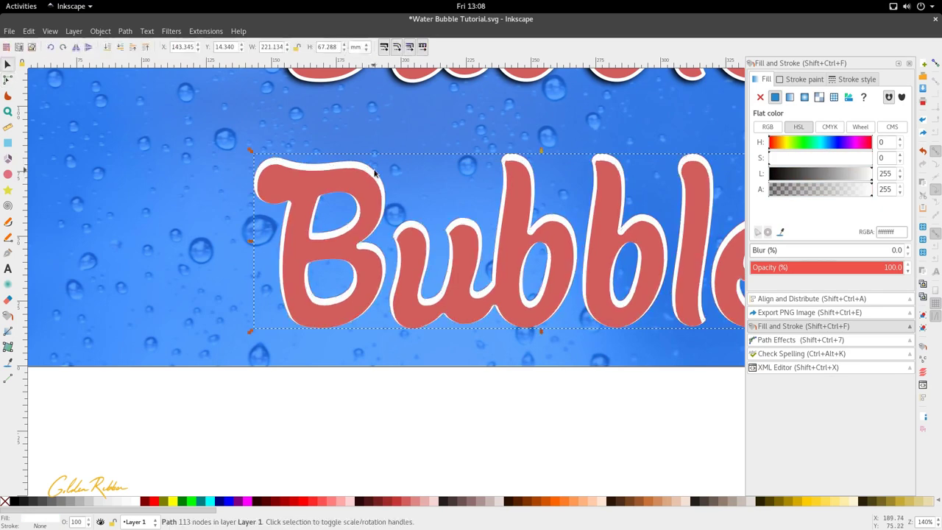
pyautogui.click(370, 188)
pyautogui.keyDown('ctrl'); pyautogui.scroll(-1, 371, 189); pyautogui.keyUp('ctrl')
pyautogui.press('n')
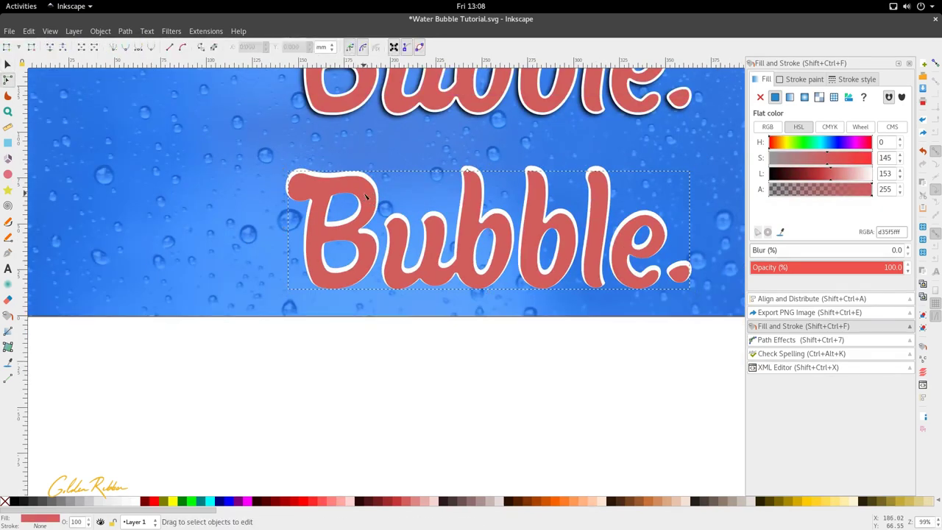
pyautogui.keyDown('ctrl'); pyautogui.scroll(2, 442, 180); pyautogui.keyUp('ctrl')
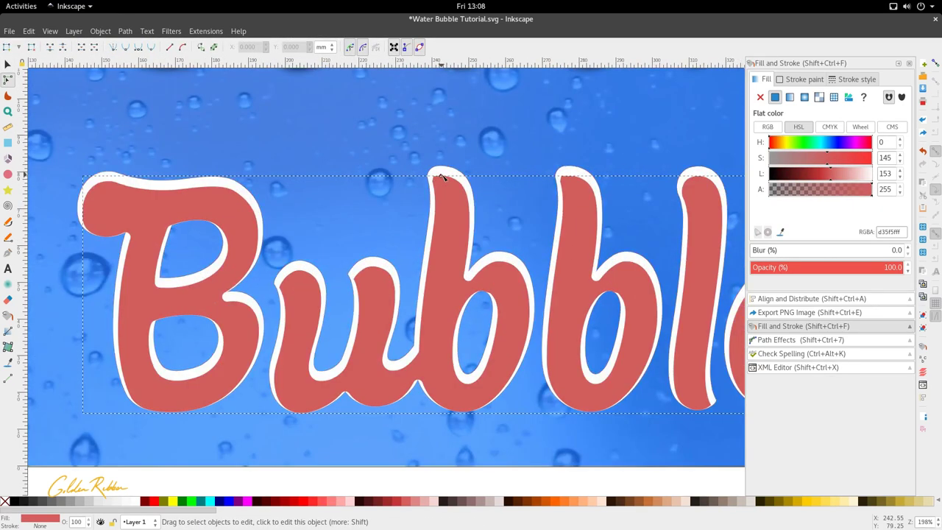
pyautogui.moveTo(442, 178); pyautogui.dragTo(438, 171)
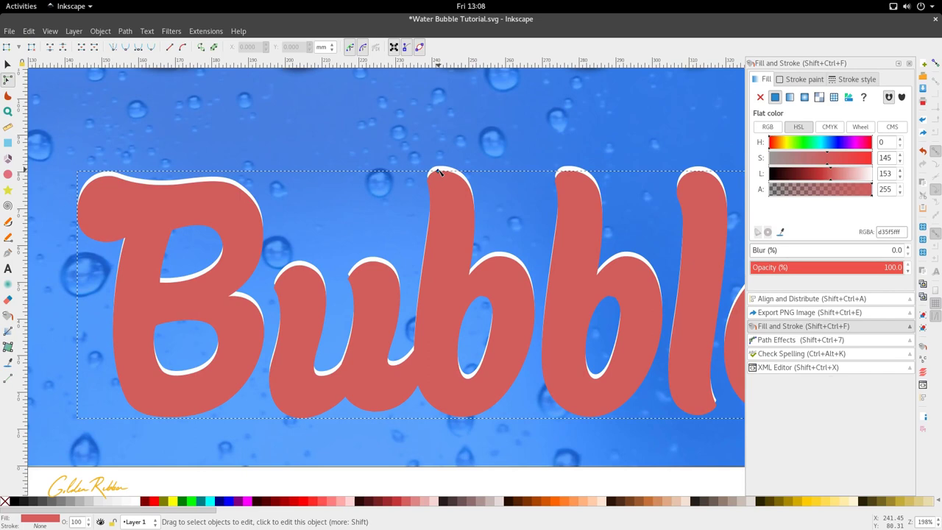
pyautogui.press('s')
pyautogui.keyDown('ctrl'); pyautogui.scroll(-2, 493, 192); pyautogui.keyUp('ctrl')
pyautogui.keyDown('ctrl'); pyautogui.scroll(2, 295, 207); pyautogui.keyUp('ctrl')
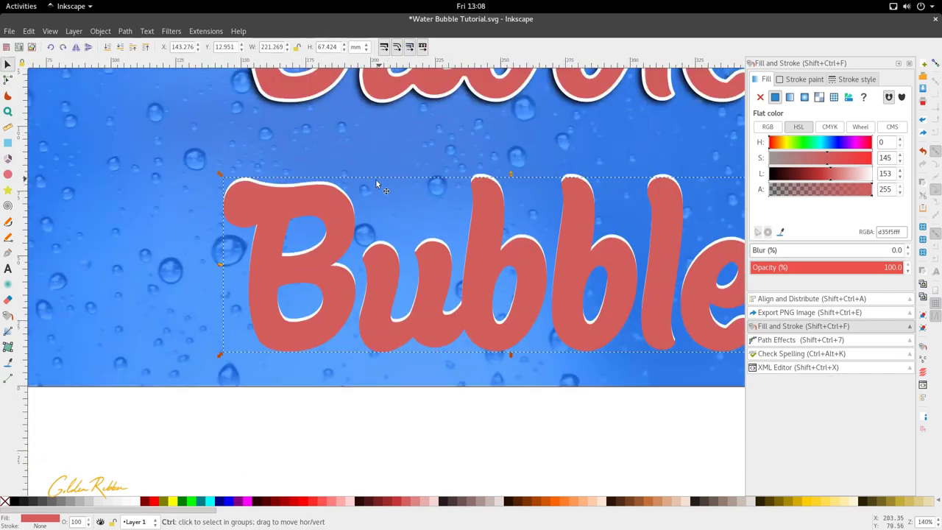
pyautogui.keyDown('ctrl'); pyautogui.scroll(1, 197, 193); pyautogui.keyUp('ctrl')
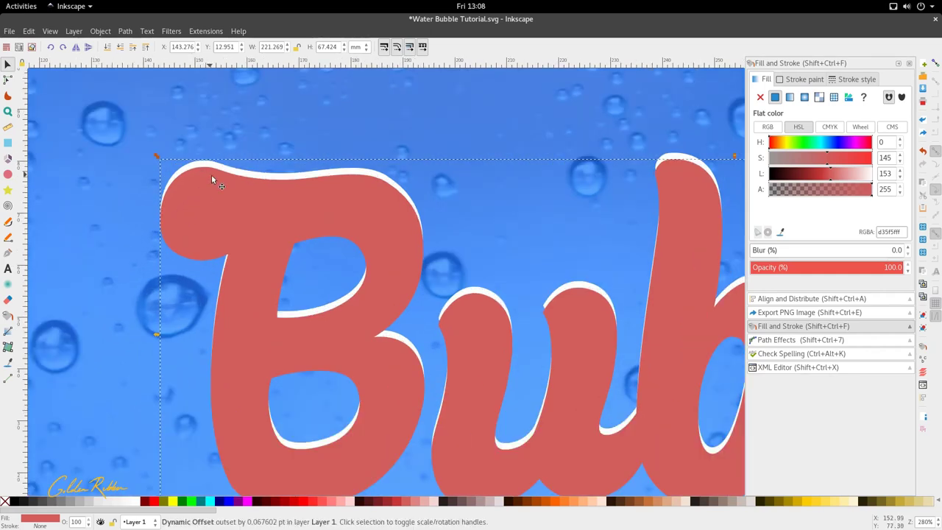
# Convert the lower red lettering's dynamic offset to a plain path and display the nodes along its outline
pyautogui.keyDown('ctrl'); pyautogui.scroll(-3, 243, 197); pyautogui.keyUp('ctrl')
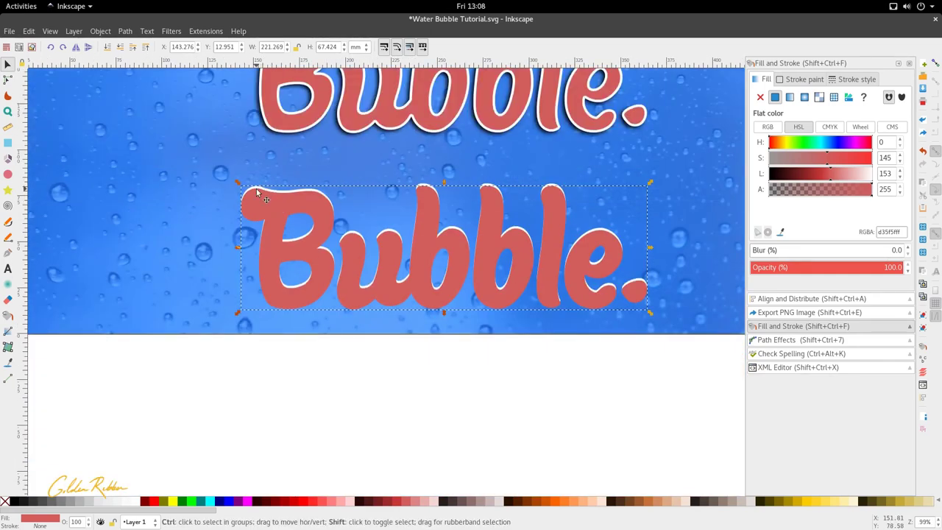
pyautogui.keyDown('alt'); pyautogui.click(255, 193); pyautogui.keyUp('alt')
pyautogui.keyDown('ctrl'); pyautogui.scroll(4, 255, 193); pyautogui.keyUp('ctrl')
pyautogui.press('n')
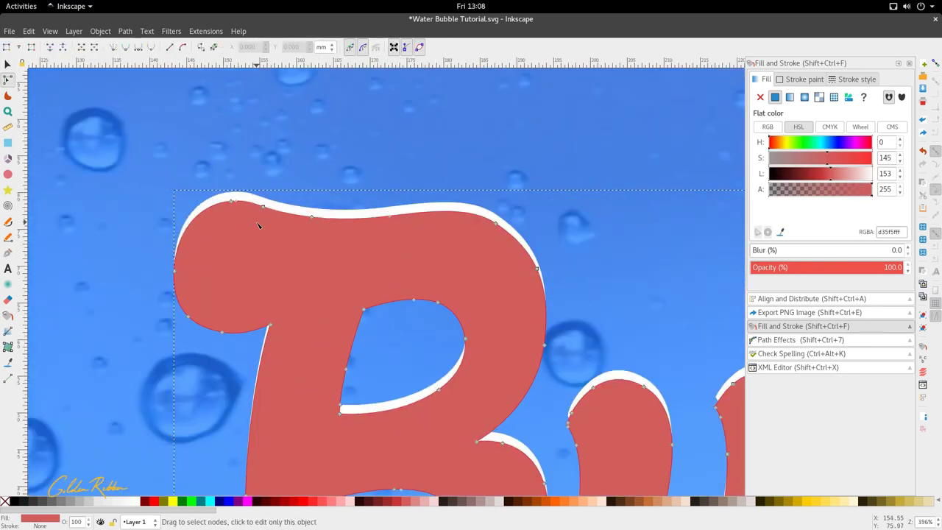
# Select the lower white and red letterings together and apply Difference, leaving only the white crescent shapes
pyautogui.press('s')
pyautogui.keyDown('shift'); pyautogui.click(301, 207); pyautogui.keyUp('shift')
pyautogui.keyDown('ctrl'); pyautogui.scroll(-3, 321, 215); pyautogui.keyUp('ctrl')
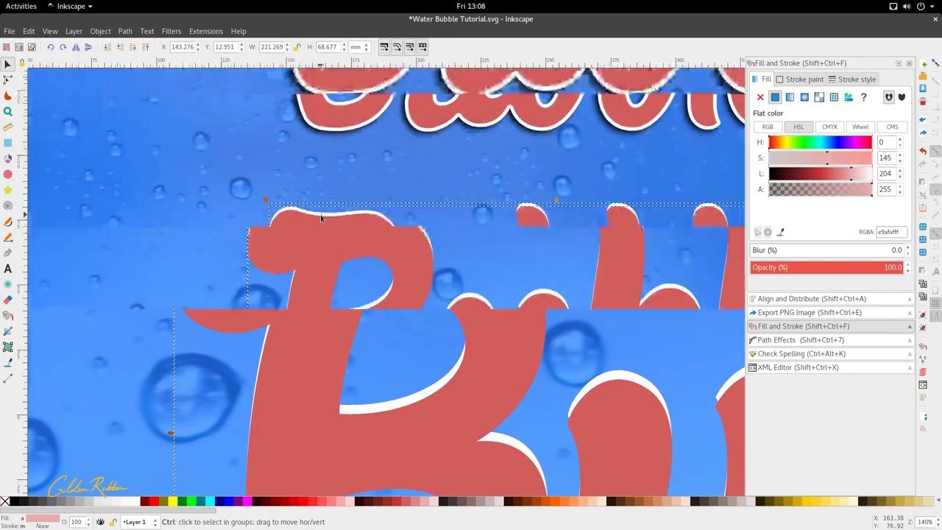
pyautogui.click(125, 30)
pyautogui.click(140, 109)
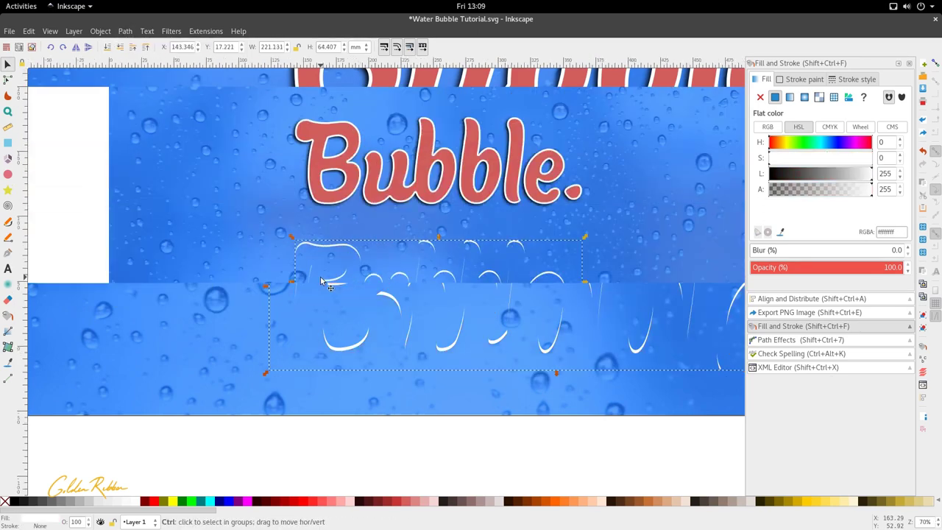
# Move the white crescents straight up onto the original lettering, at about Y 113 mm
pyautogui.moveTo(321, 281); pyautogui.dragTo(341, 128)
pyautogui.keyDown('ctrl'); pyautogui.scroll(4, 342, 127); pyautogui.keyUp('ctrl')
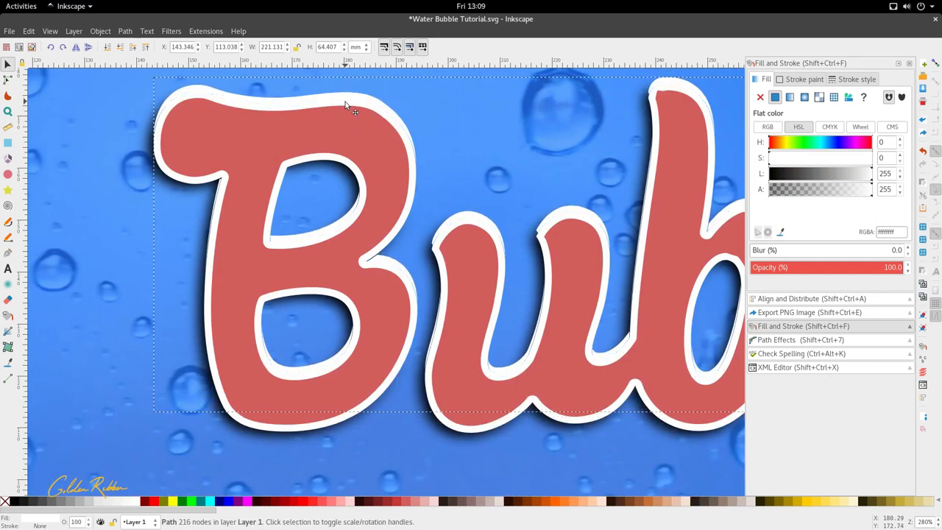
pyautogui.keyDown('ctrl'); pyautogui.scroll(-4, 344, 132); pyautogui.keyUp('ctrl')
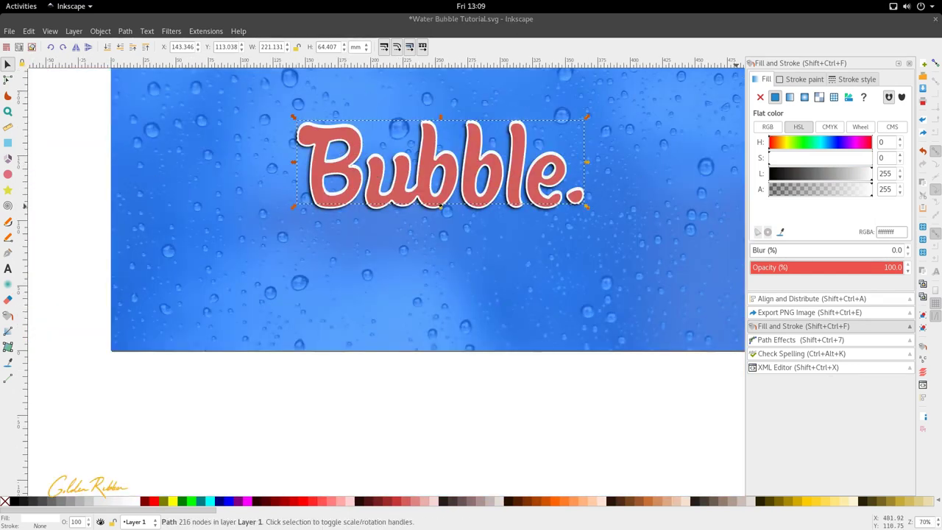
# Fill the crescents with blue 2a7fffff and lower the fill's lightness to 120 for a darker blue
pyautogui.keyDown('ctrl'); pyautogui.scroll(-1, 523, 140); pyautogui.keyUp('ctrl')
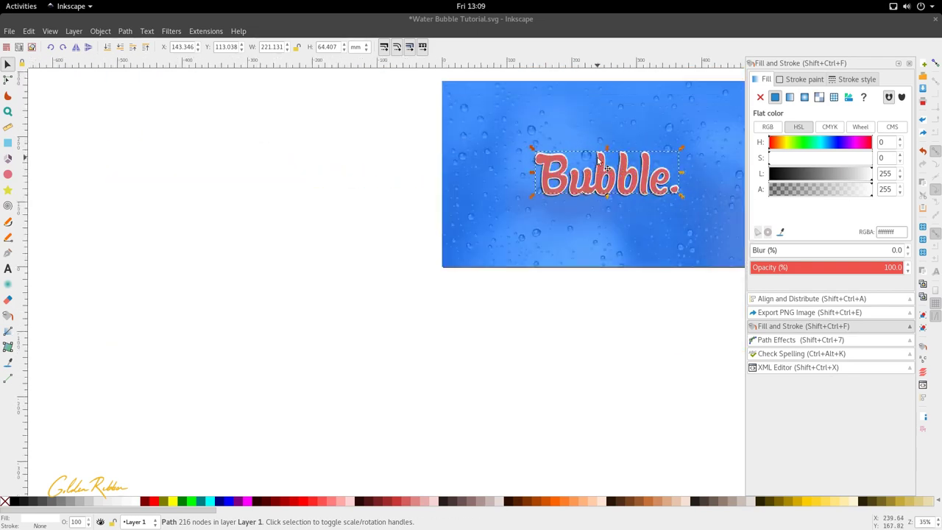
pyautogui.scroll(3, 522, 147)
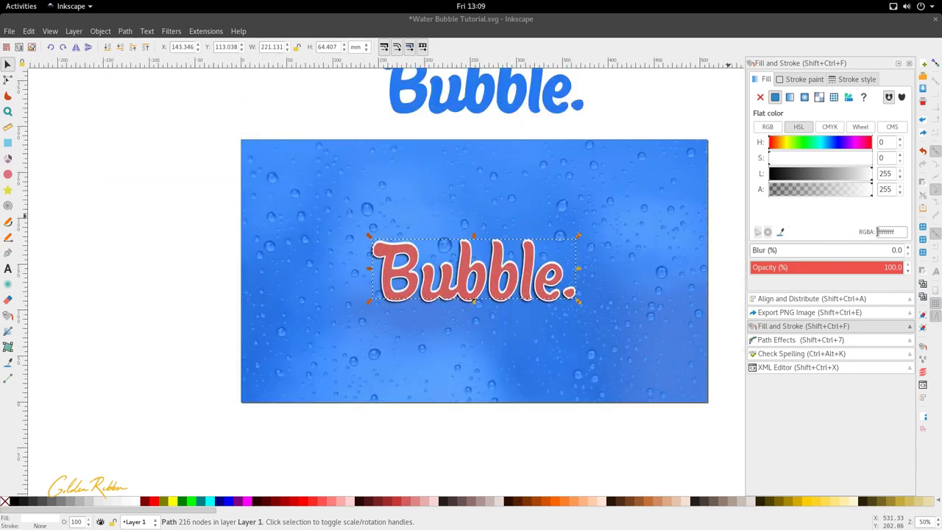
pyautogui.moveTo(894, 232); pyautogui.dragTo(856, 226)
pyautogui.write('2a7fffff')
pyautogui.keyDown('ctrl'); pyautogui.scroll(4, 512, 270); pyautogui.keyUp('ctrl')
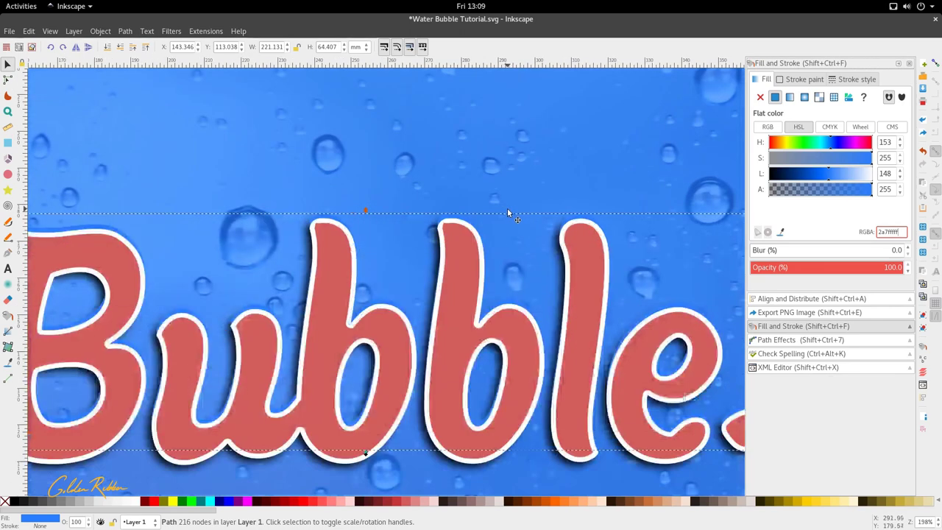
pyautogui.keyDown('ctrl'); pyautogui.scroll(3, 599, 219); pyautogui.keyUp('ctrl')
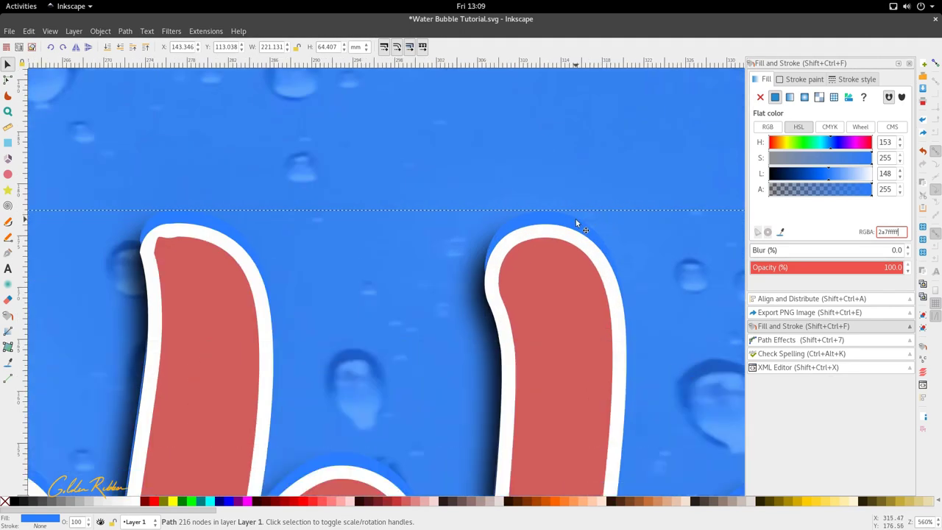
pyautogui.moveTo(825, 174); pyautogui.dragTo(816, 174)
pyautogui.scroll(-6, 521, 171)
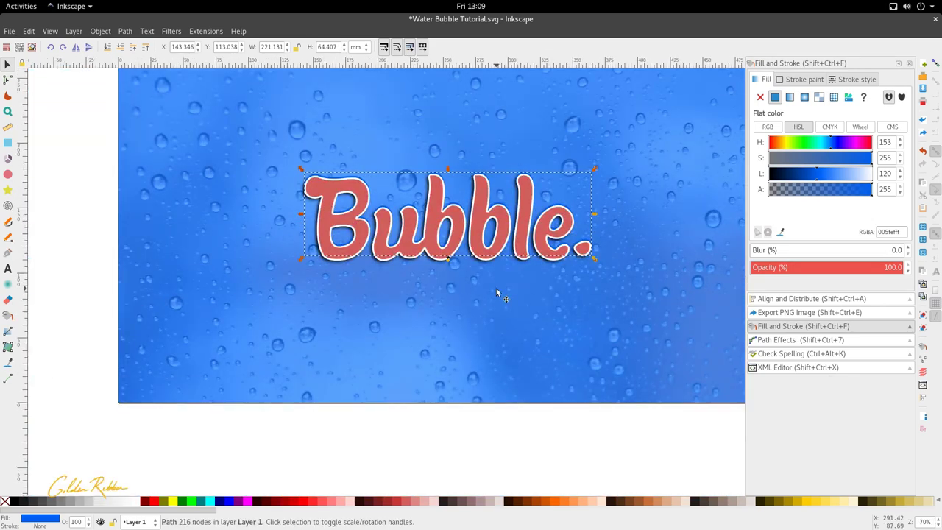
# Examine the dark blue crescents along the letter edges, both close up and against the whole water-drop background
pyautogui.click(496, 288)
pyautogui.keyDown('ctrl'); pyautogui.scroll(2, 337, 250); pyautogui.keyUp('ctrl')
pyautogui.keyDown('ctrl'); pyautogui.scroll(-1, 337, 249); pyautogui.keyUp('ctrl')
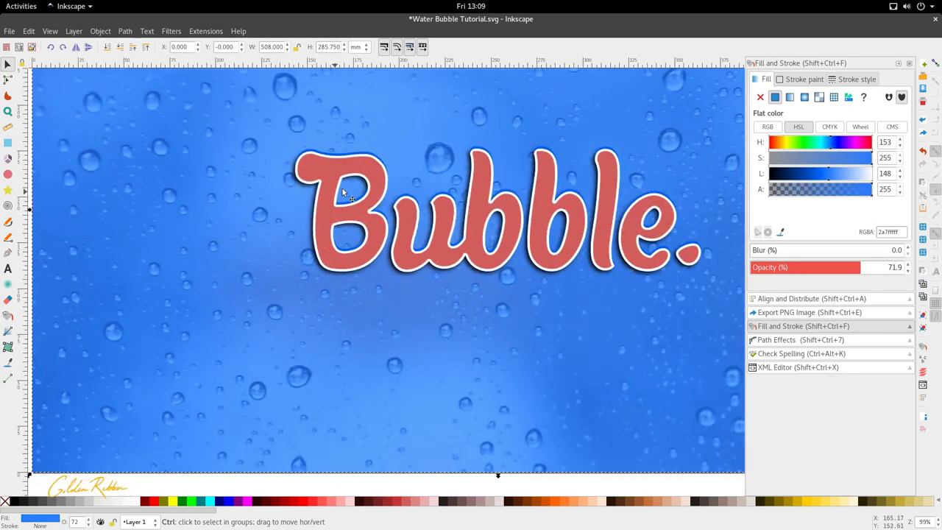
pyautogui.keyDown('ctrl'); pyautogui.scroll(3, 684, 204); pyautogui.keyUp('ctrl')
pyautogui.keyDown('ctrl'); pyautogui.scroll(1, 672, 184); pyautogui.keyUp('ctrl')
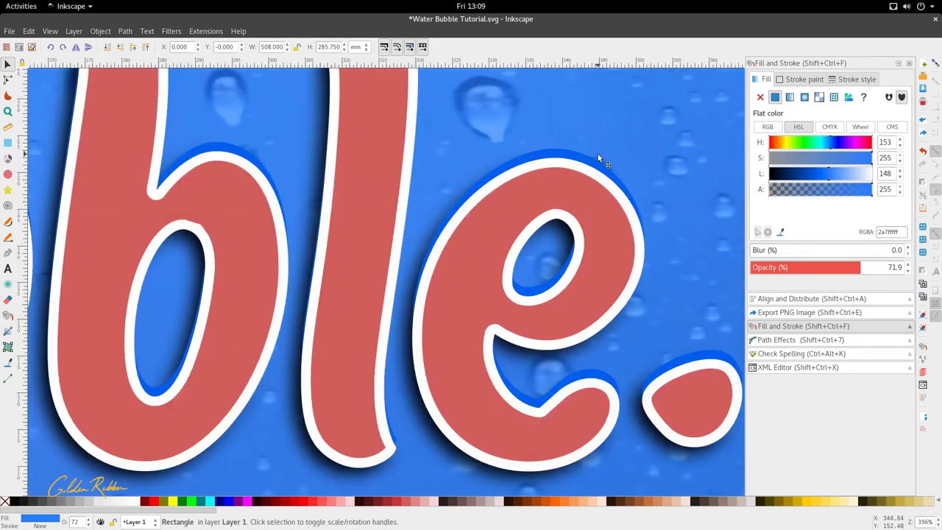
pyautogui.keyDown('ctrl'); pyautogui.scroll(-5, 555, 237); pyautogui.keyUp('ctrl')
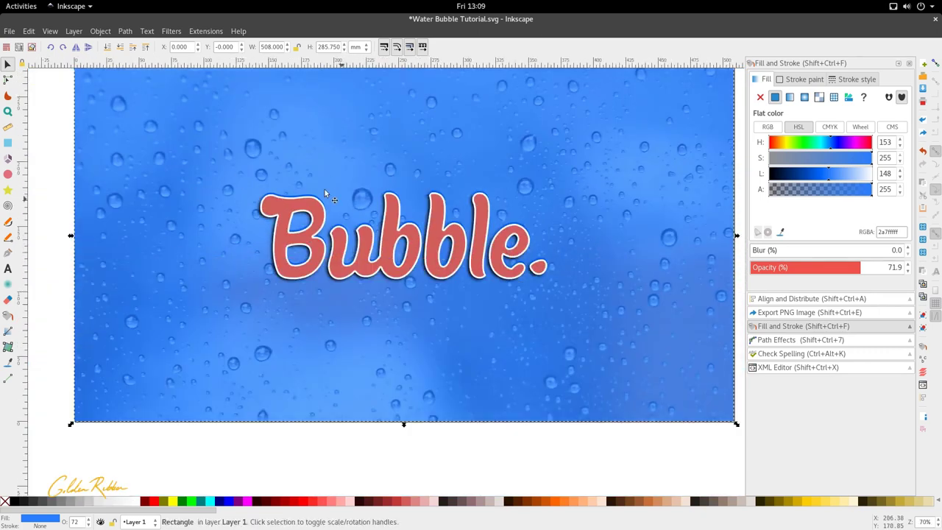
pyautogui.scroll(1, 292, 245)
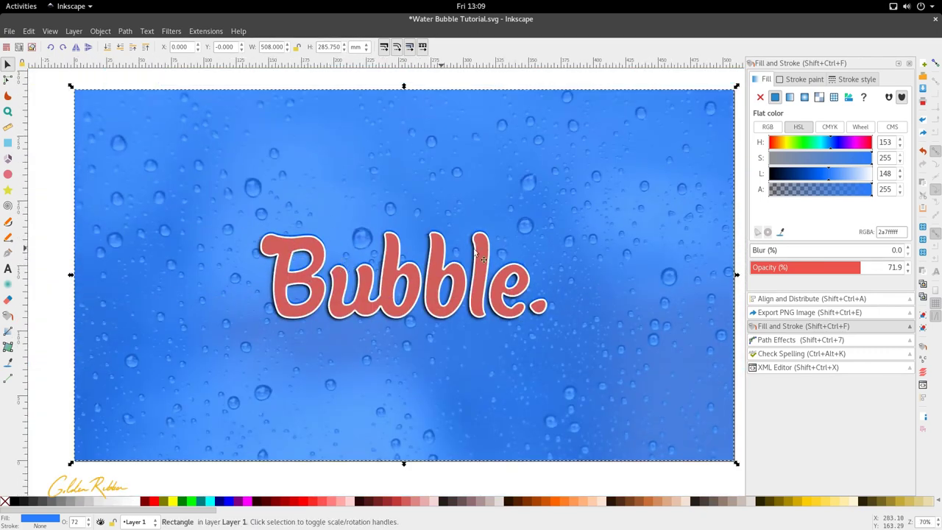
pyautogui.press('ctrl')
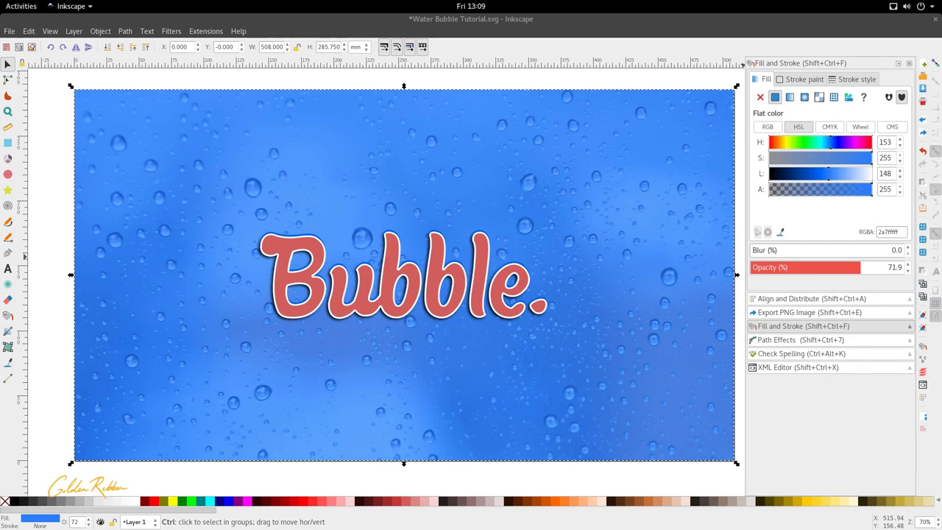
# Move the red lettering off the white lettering, straight down to just below the background
pyautogui.scroll(4, 270, 309)
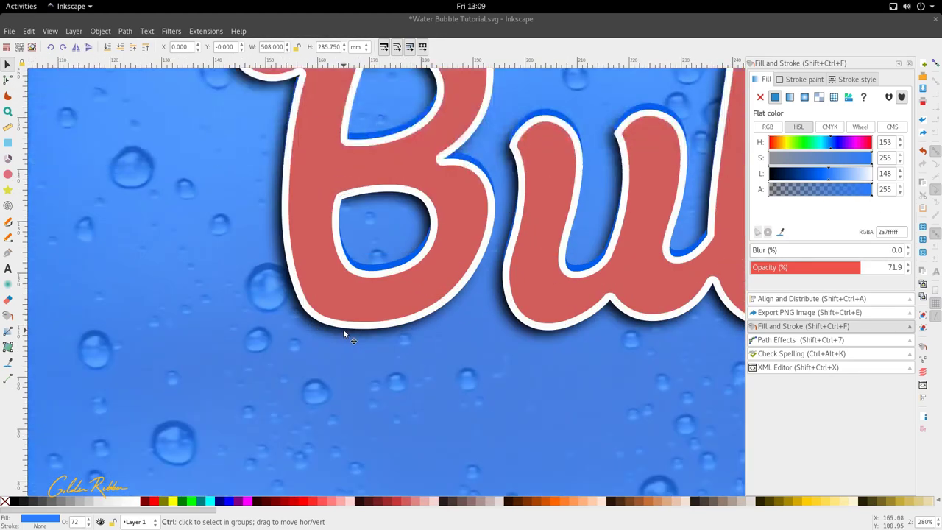
pyautogui.keyDown('ctrl'); pyautogui.click(342, 333); pyautogui.keyUp('ctrl')
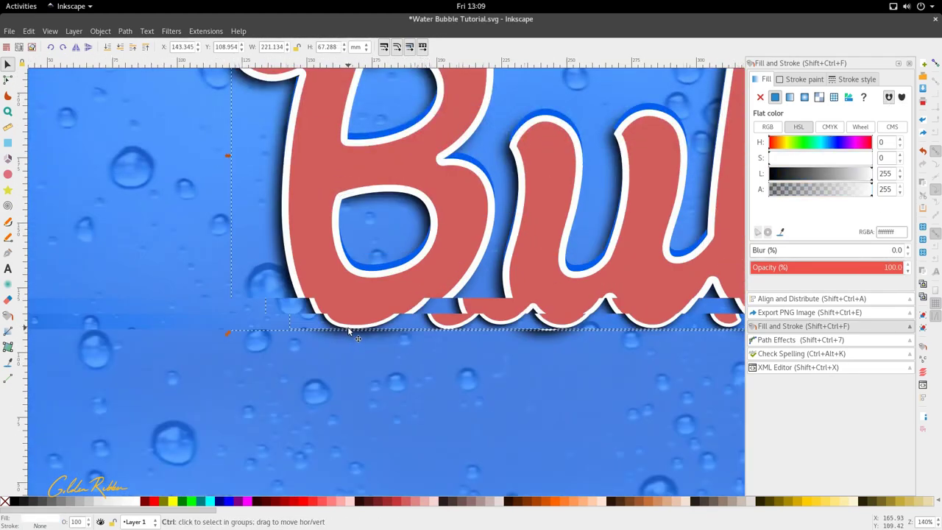
pyautogui.scroll(-5, 349, 331)
pyautogui.moveTo(362, 315); pyautogui.dragTo(368, 454)
pyautogui.click(370, 303)
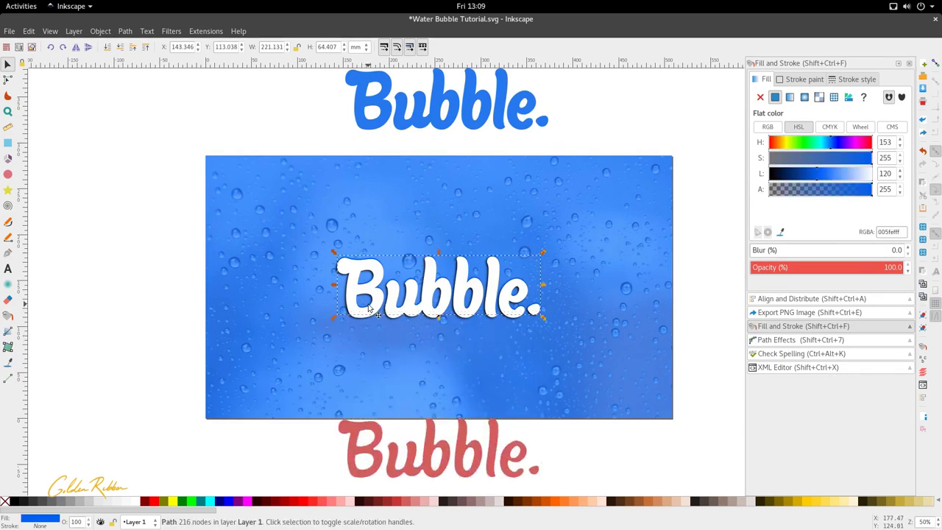
pyautogui.moveTo(365, 311); pyautogui.dragTo(370, 377)
pyautogui.hotkey('ctrl', 'z')
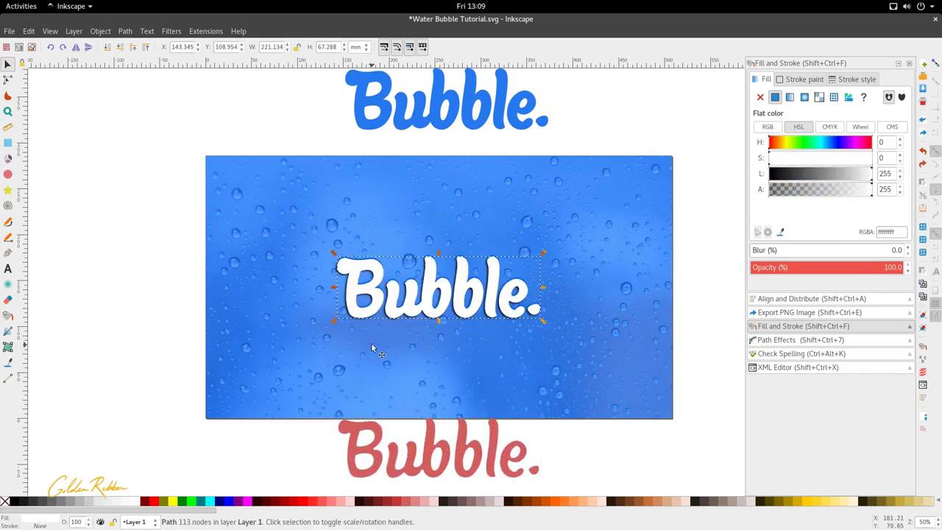
# Move the top white lettering straight down to about Y -44.5 mm and recolour it with the blue of the lettering above the page
pyautogui.moveTo(382, 313); pyautogui.dragTo(385, 447)
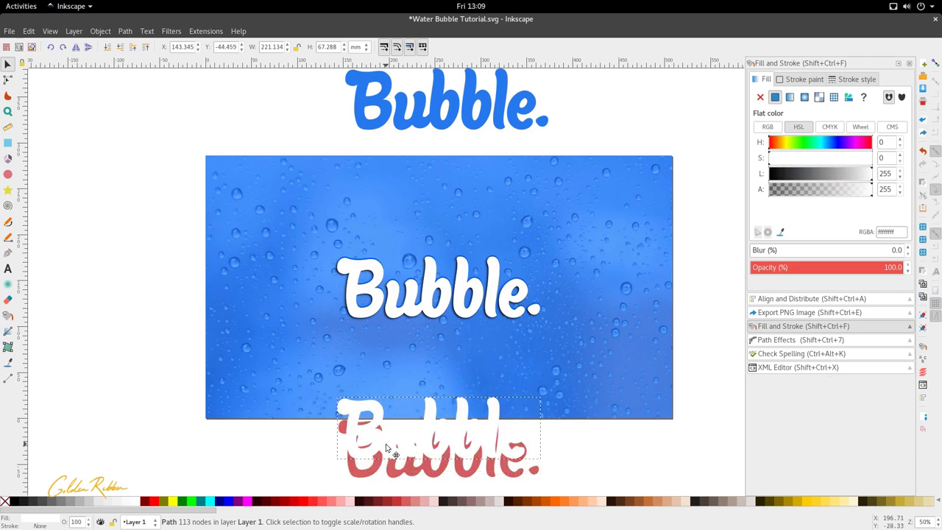
pyautogui.press('d')
pyautogui.click(453, 121)
pyautogui.press('s')
# Try to move the remaining white lettering slightly straight down
pyautogui.scroll(-2, 419, 243)
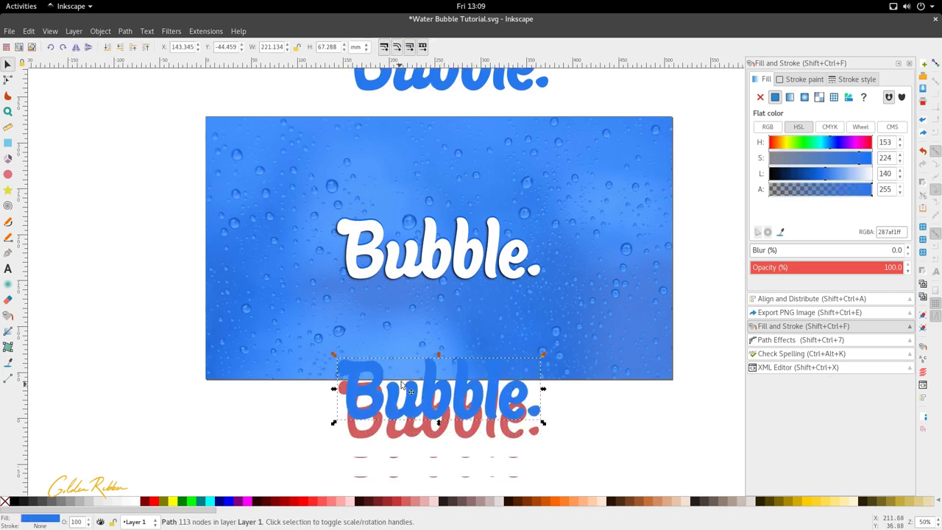
pyautogui.scroll(1, 401, 290)
pyautogui.keyDown('ctrl'); pyautogui.scroll(1, 401, 290); pyautogui.keyUp('ctrl')
pyautogui.click(403, 263)
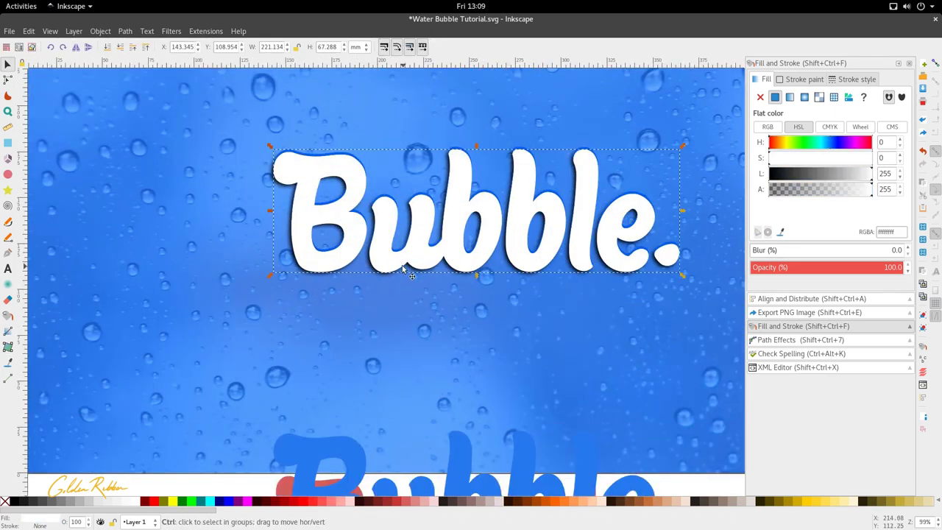
pyautogui.moveTo(399, 259); pyautogui.dragTo(399, 265)
pyautogui.hotkey('ctrl', 'z')
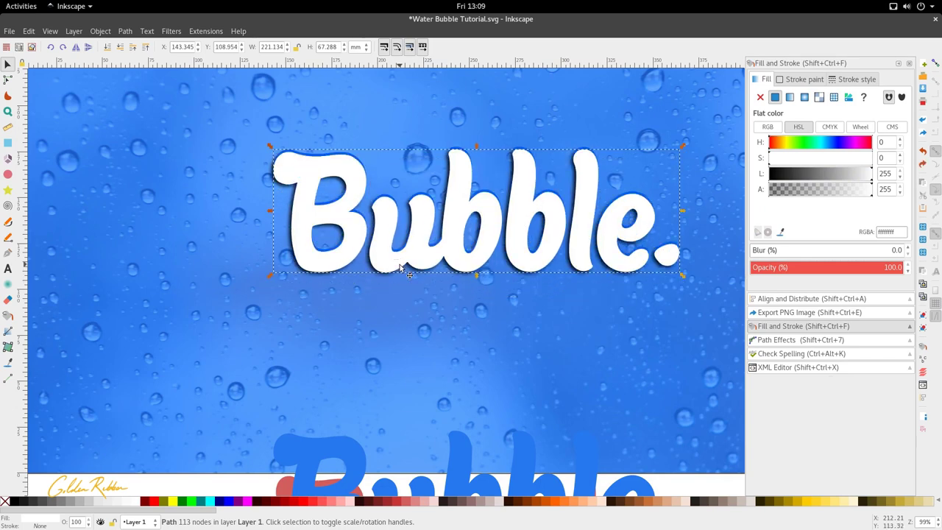
# Recolour the remaining white lettering with the blue of the lettering above the page and move it straight down onto the red copy
pyautogui.scroll(-1, 436, 249)
pyautogui.keyDown('ctrl'); pyautogui.scroll(-1, 435, 252); pyautogui.keyUp('ctrl')
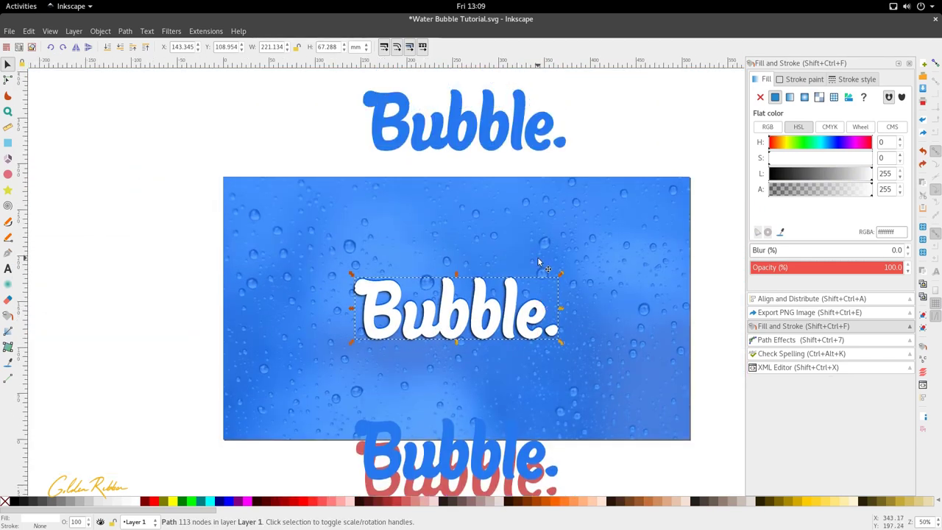
pyautogui.press('d')
pyautogui.click(487, 143)
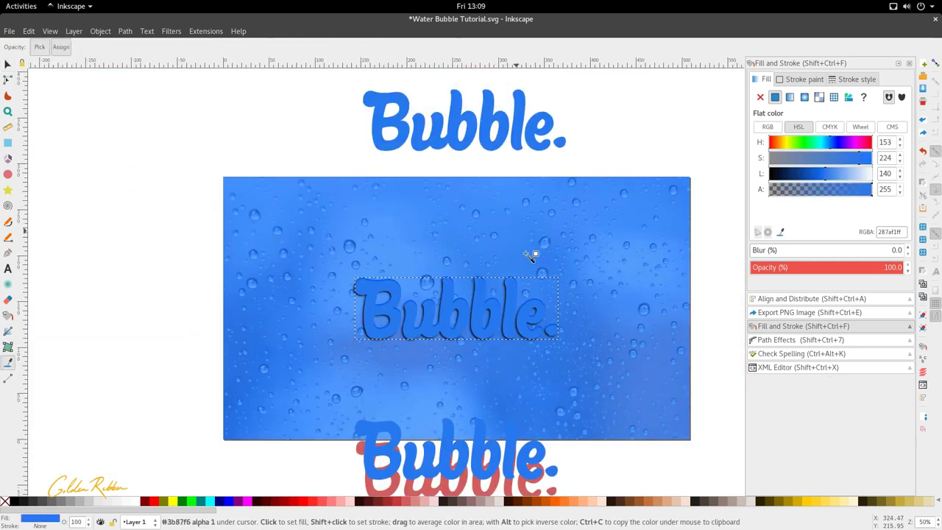
pyautogui.press('s')
pyautogui.scroll(-7, 390, 308)
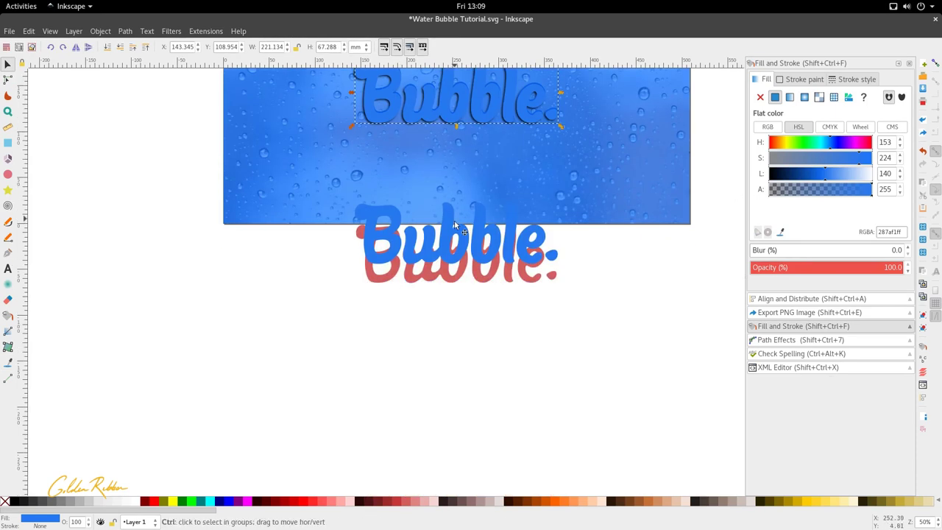
pyautogui.moveTo(456, 91); pyautogui.dragTo(456, 253)
pyautogui.scroll(8, 456, 258)
pyautogui.click(473, 324)
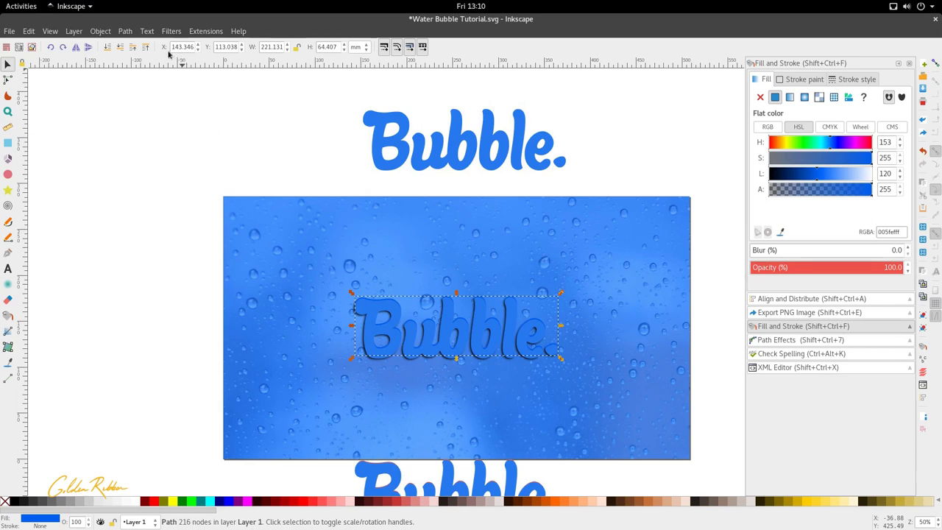
pyautogui.click(125, 31)
pyautogui.moveTo(92, 31)
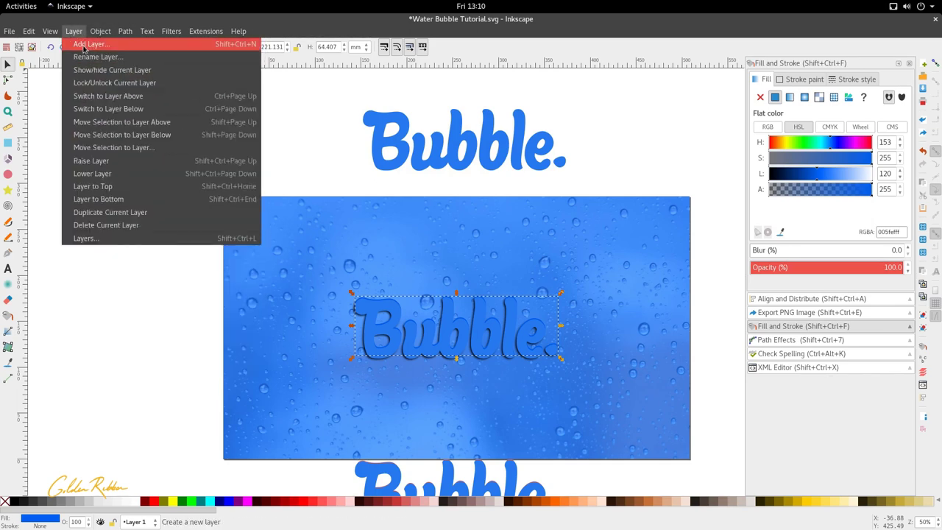
pyautogui.click(114, 71)
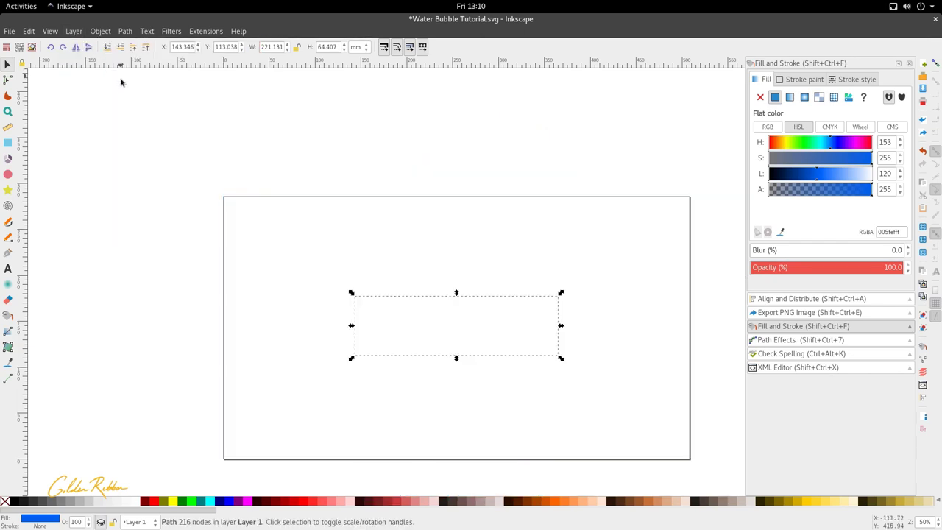
pyautogui.click(109, 33)
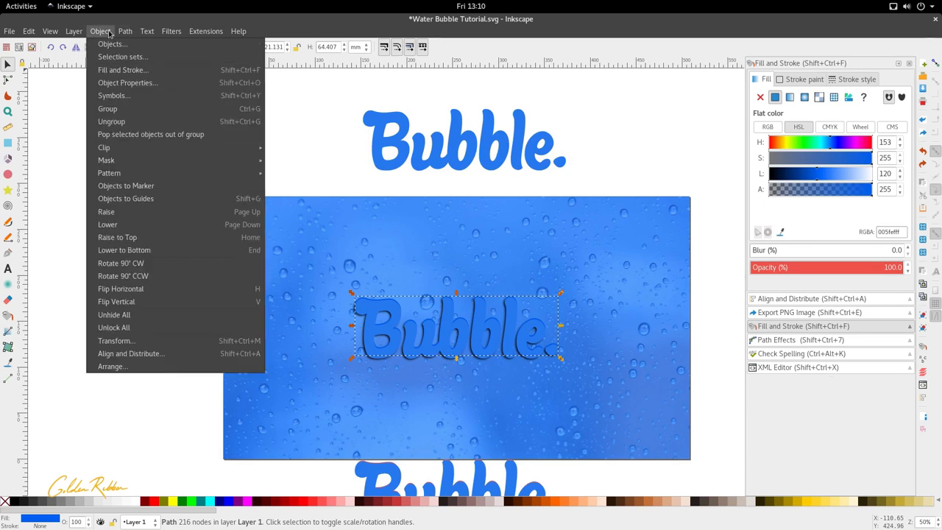
# Show the document's layer list and add a new layer directly above Layer 1
pyautogui.moveTo(73, 31)
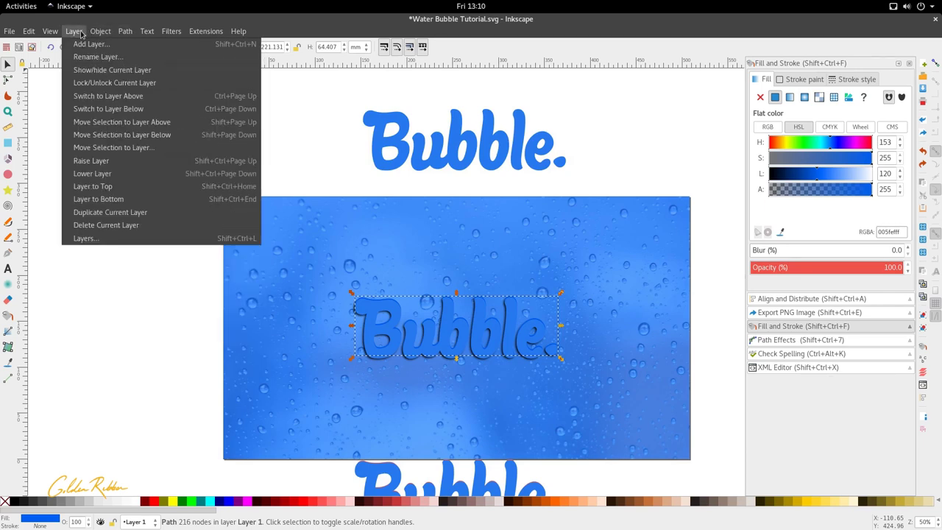
pyautogui.click(143, 238)
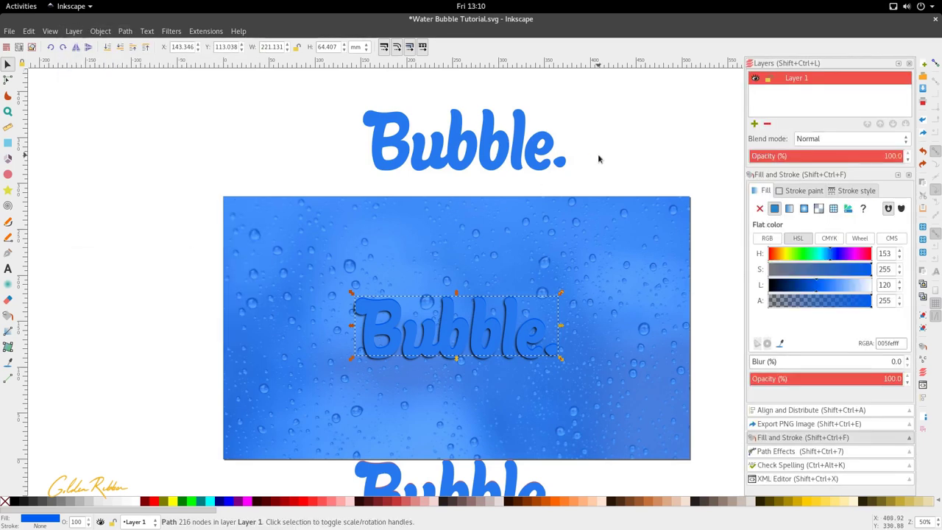
pyautogui.click(760, 123)
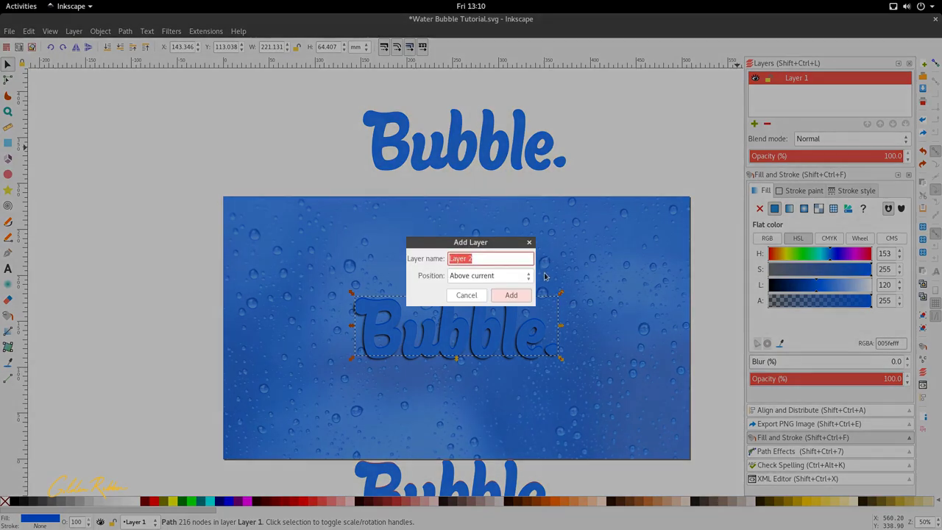
pyautogui.click(512, 295)
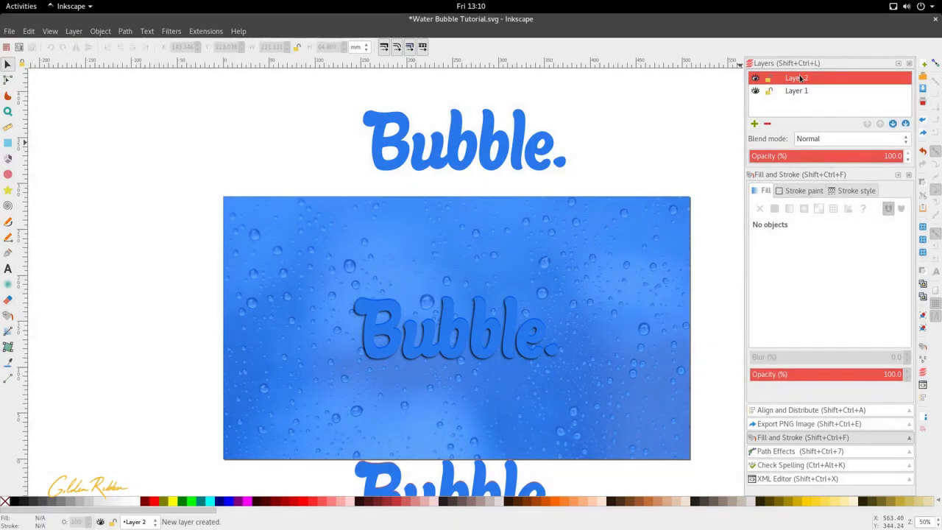
# Add another layer above the current one and make Layer 2, the middle layer, current
pyautogui.click(753, 123)
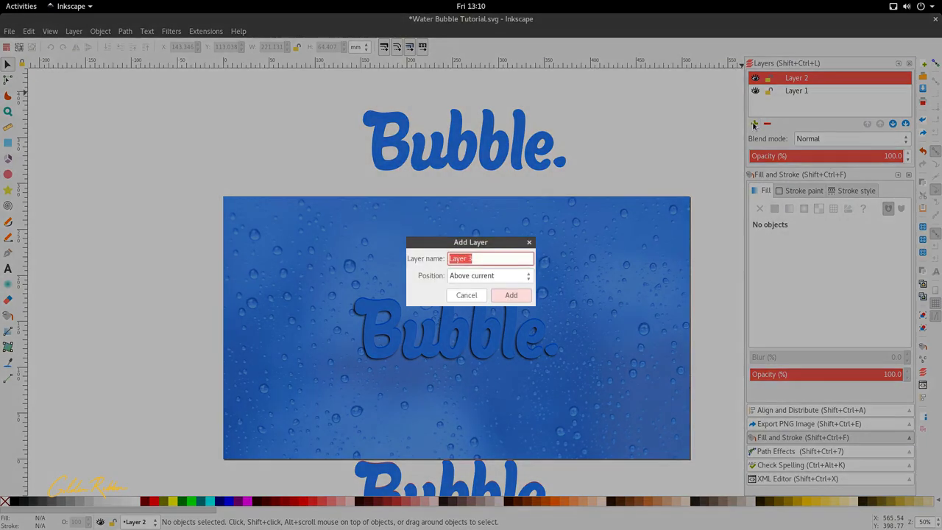
pyautogui.click(510, 296)
pyautogui.click(809, 92)
pyautogui.click(800, 90)
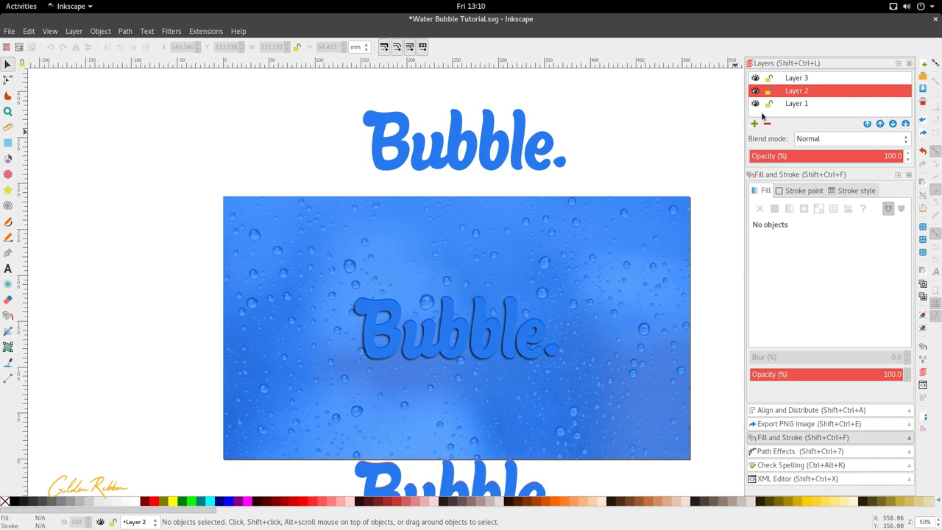
# Cut the blue lettering on the page out of Layer 1 and paste it in place into Layer 2
pyautogui.click(393, 346)
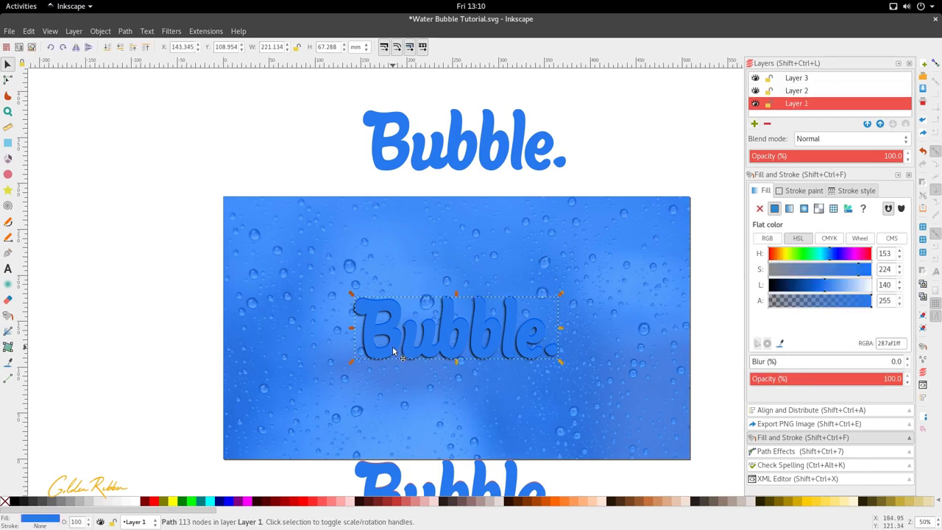
pyautogui.press('Delete')
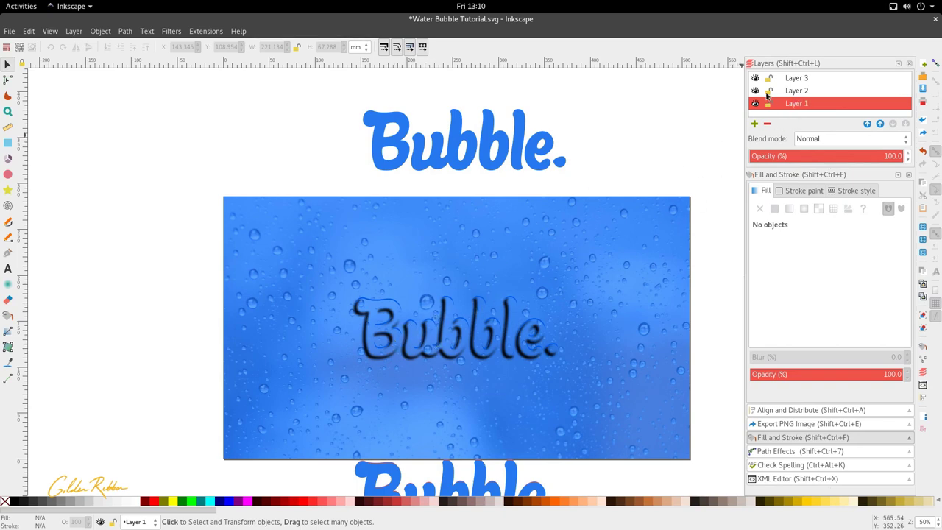
pyautogui.click(795, 90)
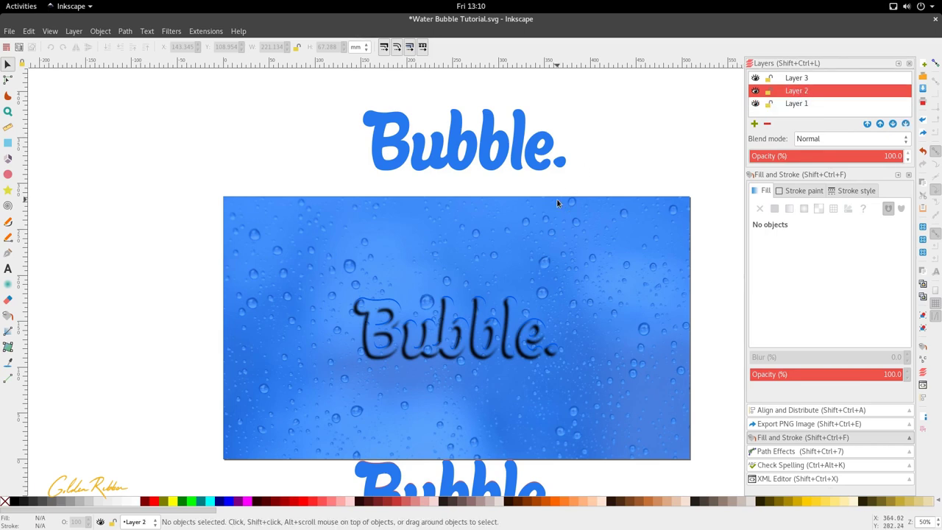
pyautogui.hotkey('ctrl', 'alt', 'v')
pyautogui.scroll(2, 425, 367)
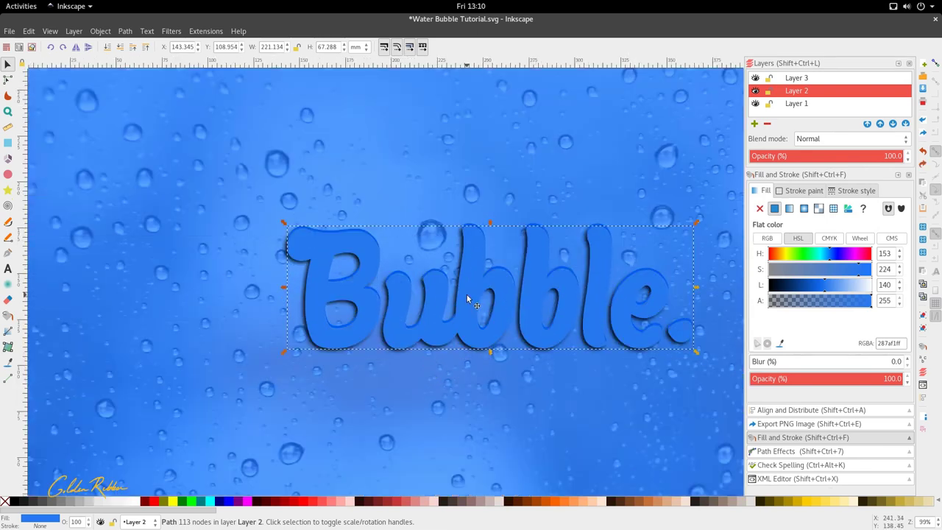
pyautogui.scroll(-1, 489, 273)
pyautogui.scroll(-1, 488, 274)
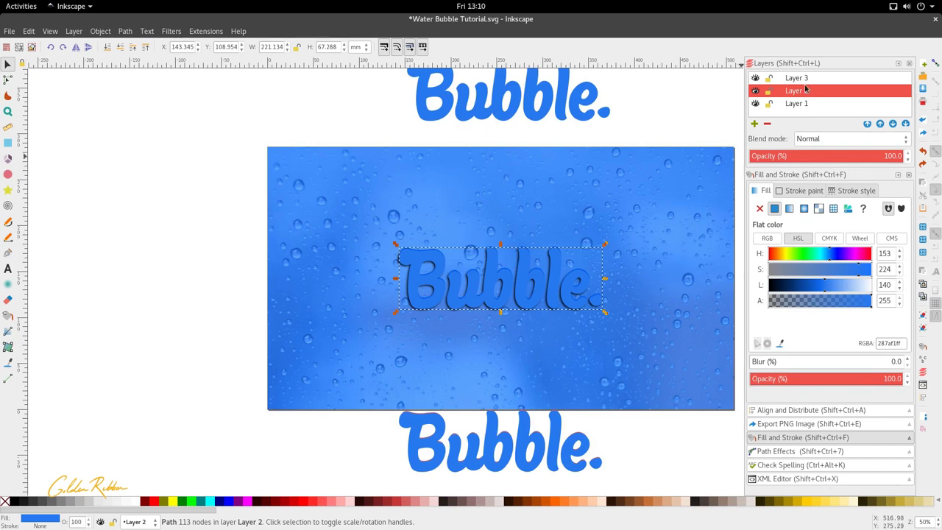
# Toggle the visibility of Layer 2 and Layer 1 in turn to check what each layer contributes
pyautogui.click(755, 92)
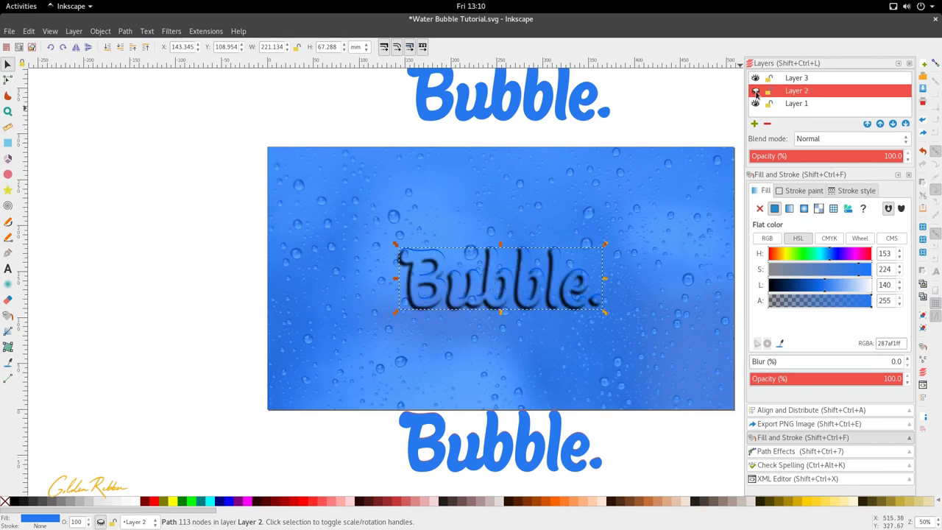
pyautogui.click(755, 92)
pyautogui.click(754, 92)
pyautogui.click(755, 92)
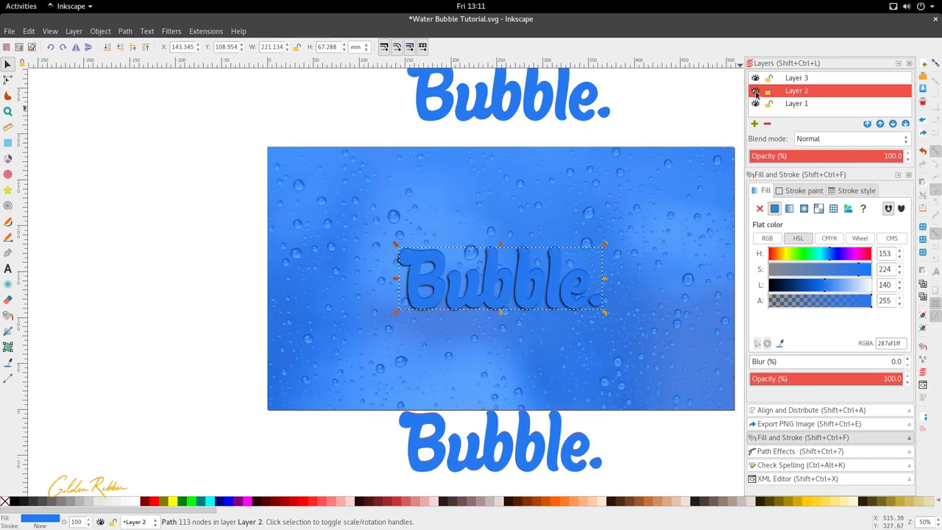
pyautogui.click(754, 91)
pyautogui.click(755, 92)
pyautogui.click(755, 103)
pyautogui.click(754, 104)
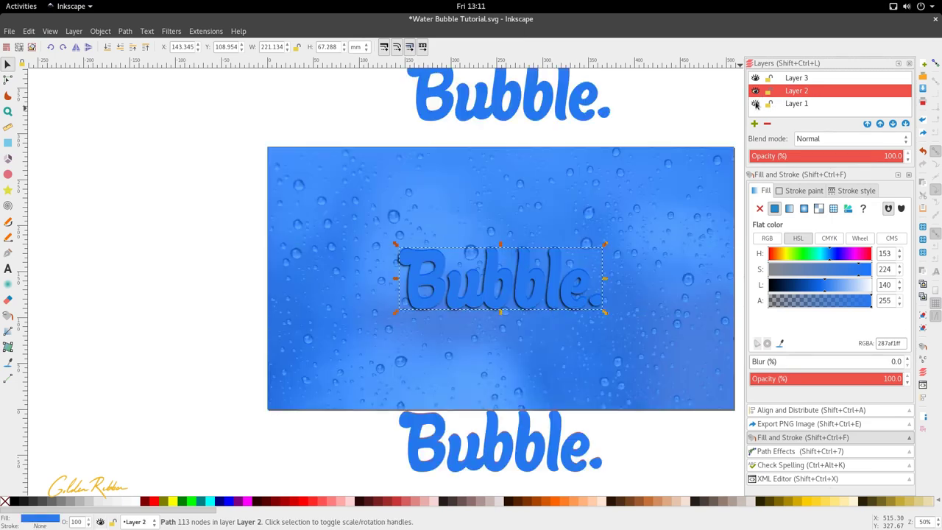
pyautogui.click(755, 104)
pyautogui.click(755, 104)
# Select the blue lettering in Layer 2 and set the layer's blend mode to Screen
pyautogui.scroll(-1, 329, 477)
pyautogui.moveTo(331, 471); pyautogui.dragTo(640, 348)
pyautogui.keyDown('ctrl'); pyautogui.scroll(1, 543, 259); pyautogui.keyUp('ctrl')
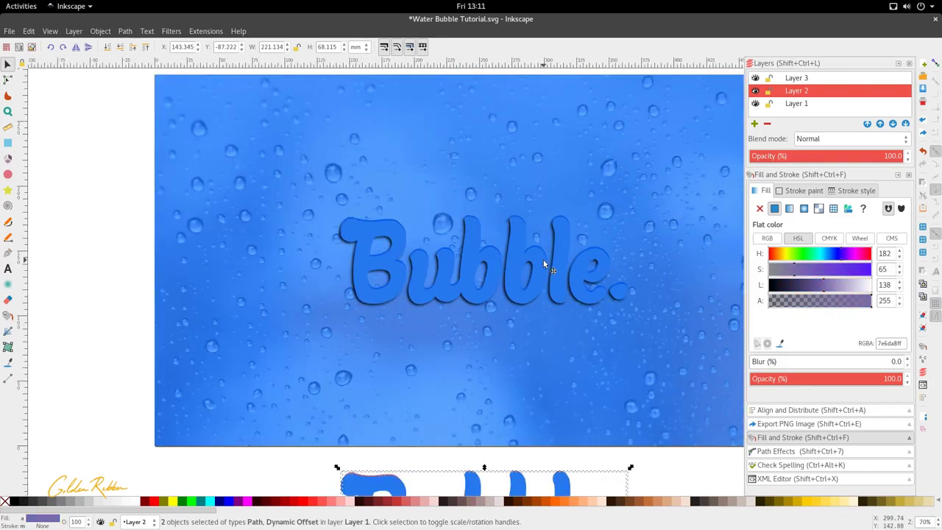
pyautogui.click(558, 250)
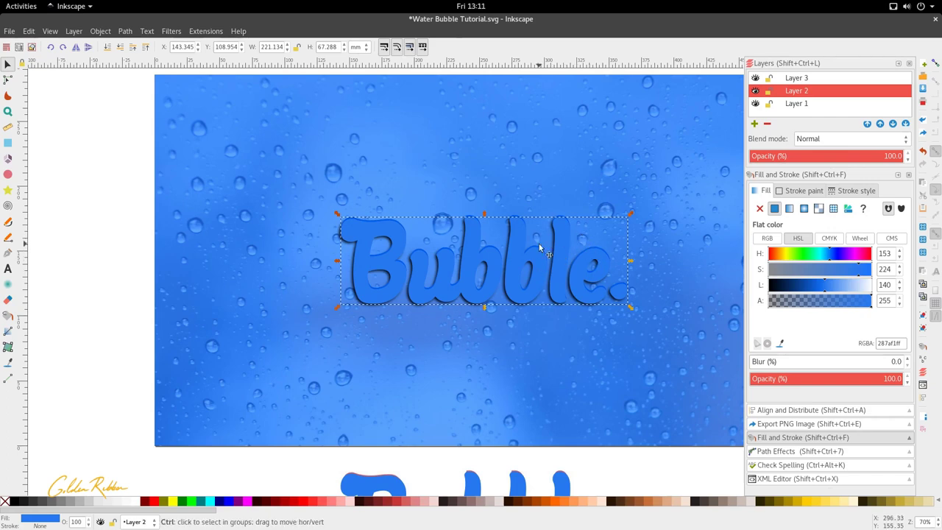
pyautogui.keyDown('ctrl'); pyautogui.scroll(-1, 539, 243); pyautogui.keyUp('ctrl')
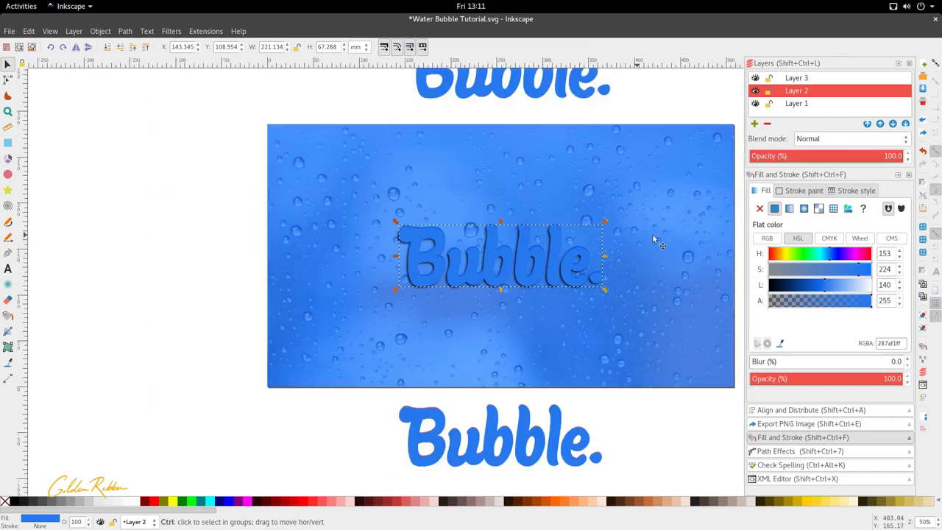
pyautogui.click(851, 139)
pyautogui.click(851, 138)
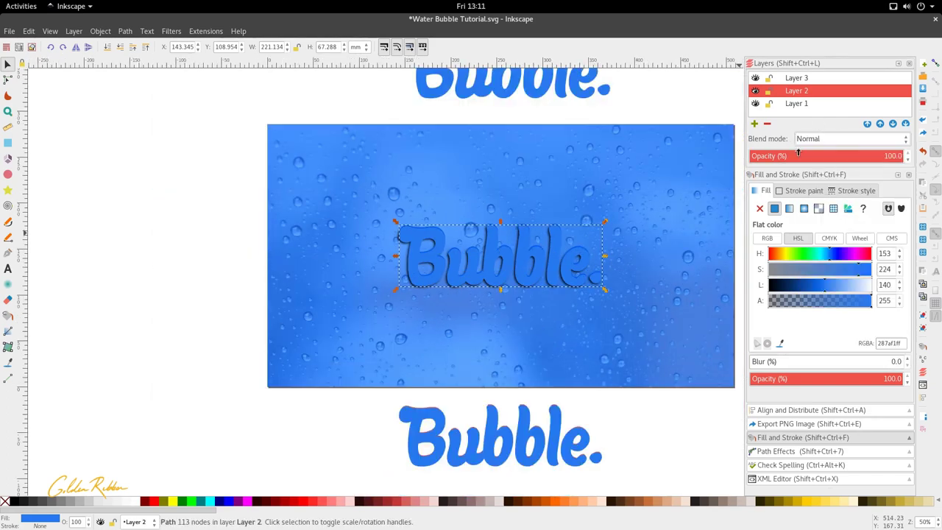
pyautogui.click(802, 138)
pyautogui.click(823, 166)
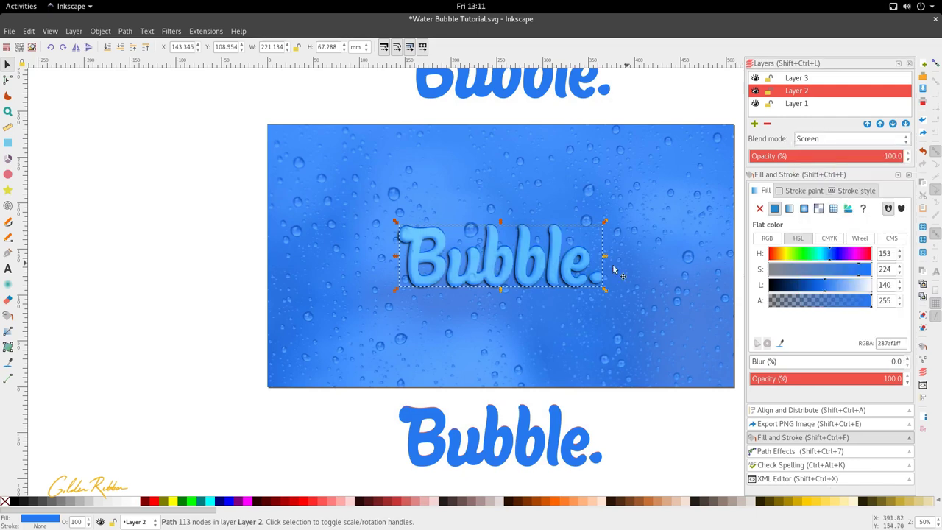
# Examine the Screen-blended lettering up close, including its shadow edges and the water drops inside the letters
pyautogui.keyDown('ctrl'); pyautogui.scroll(2, 613, 270); pyautogui.keyUp('ctrl')
pyautogui.keyDown('ctrl'); pyautogui.scroll(1, 292, 207); pyautogui.keyUp('ctrl')
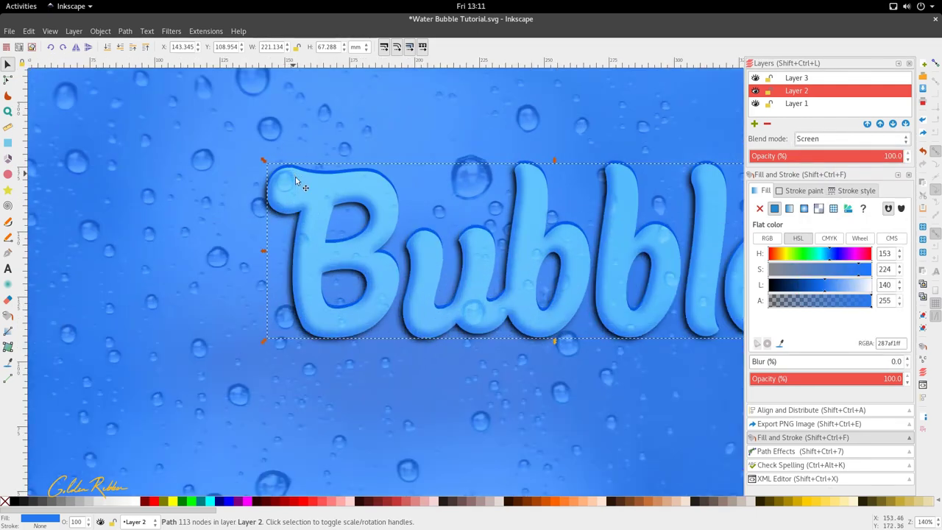
pyautogui.hscroll(4, 610, 250)
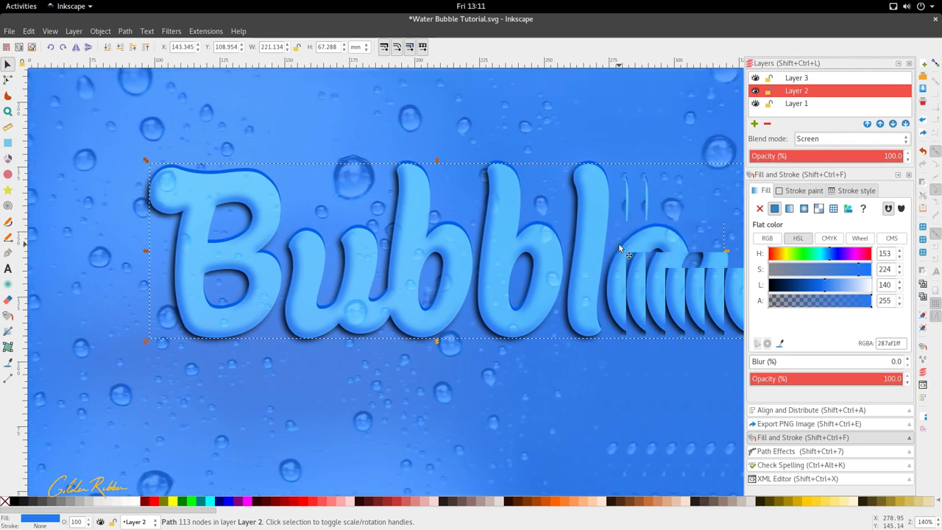
pyautogui.keyDown('ctrl'); pyautogui.scroll(2, 541, 290); pyautogui.keyUp('ctrl')
pyautogui.keyDown('ctrl'); pyautogui.scroll(-6, 481, 249); pyautogui.keyUp('ctrl')
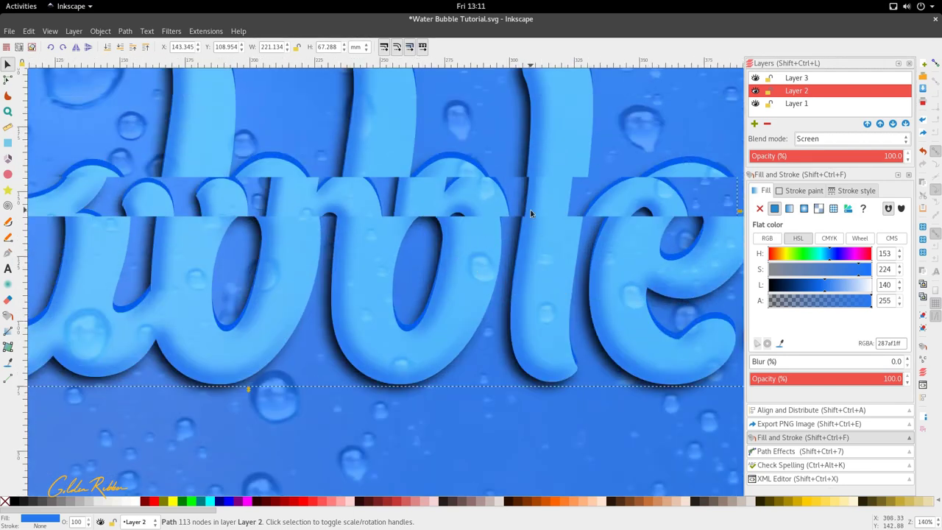
pyautogui.keyDown('ctrl'); pyautogui.scroll(3, 463, 220); pyautogui.keyUp('ctrl')
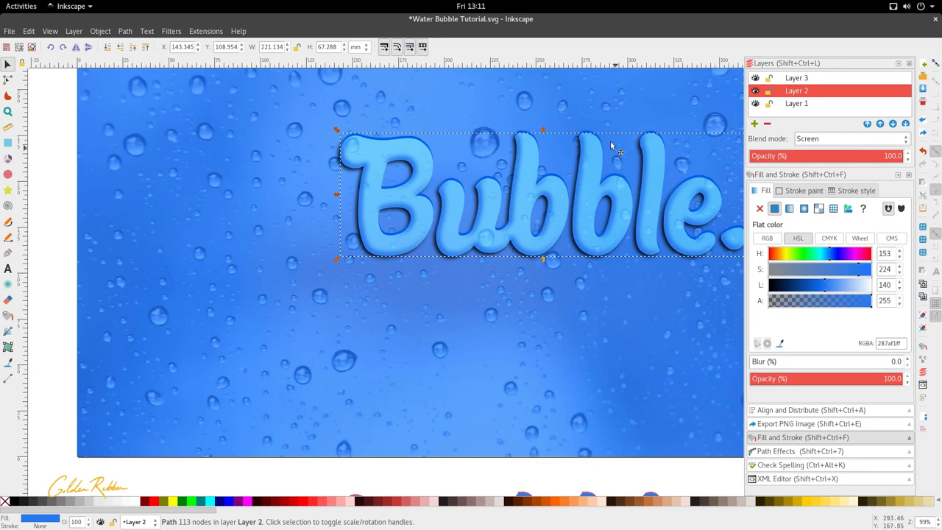
pyautogui.keyDown('ctrl'); pyautogui.scroll(-2, 592, 191); pyautogui.keyUp('ctrl')
pyautogui.keyDown('ctrl'); pyautogui.scroll(1, 474, 191); pyautogui.keyUp('ctrl')
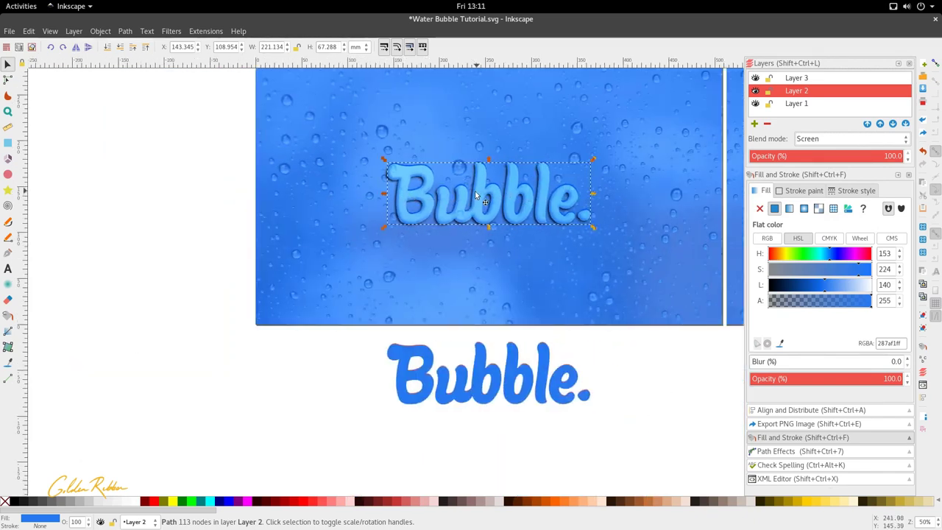
pyautogui.keyDown('ctrl'); pyautogui.scroll(3, 461, 207); pyautogui.keyUp('ctrl')
pyautogui.keyDown('ctrl'); pyautogui.scroll(-3, 461, 208); pyautogui.keyUp('ctrl')
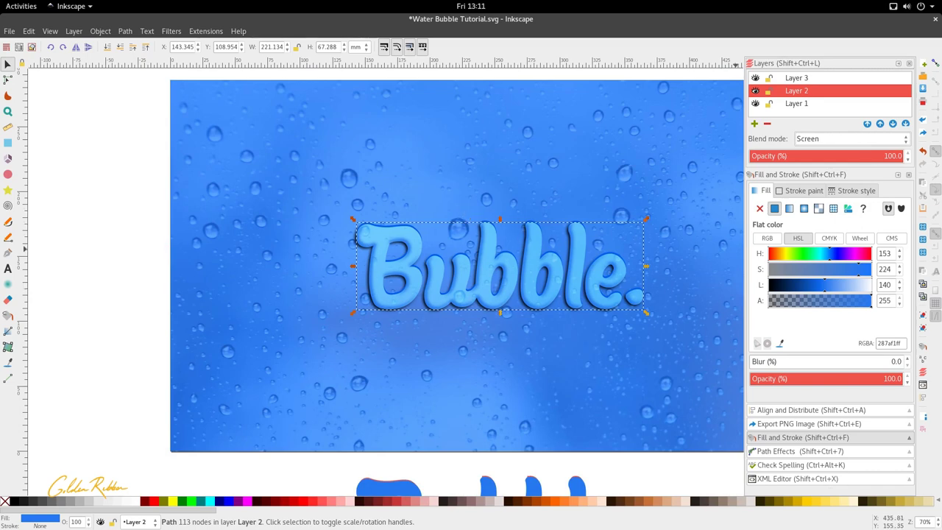
pyautogui.keyDown('ctrl'); pyautogui.scroll(1, 364, 314); pyautogui.keyUp('ctrl')
pyautogui.keyDown('ctrl'); pyautogui.scroll(-2, 411, 273); pyautogui.keyUp('ctrl')
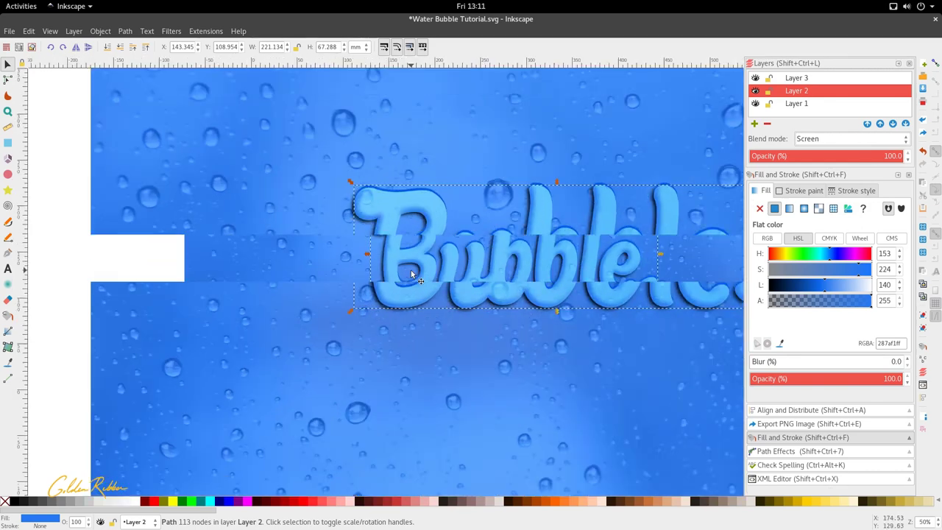
# Move the blue lettering off the red copy straight up onto the page's lower part and paste a copy in place into Layer 3
pyautogui.scroll(-3, 404, 298)
pyautogui.moveTo(394, 354); pyautogui.dragTo(414, 264)
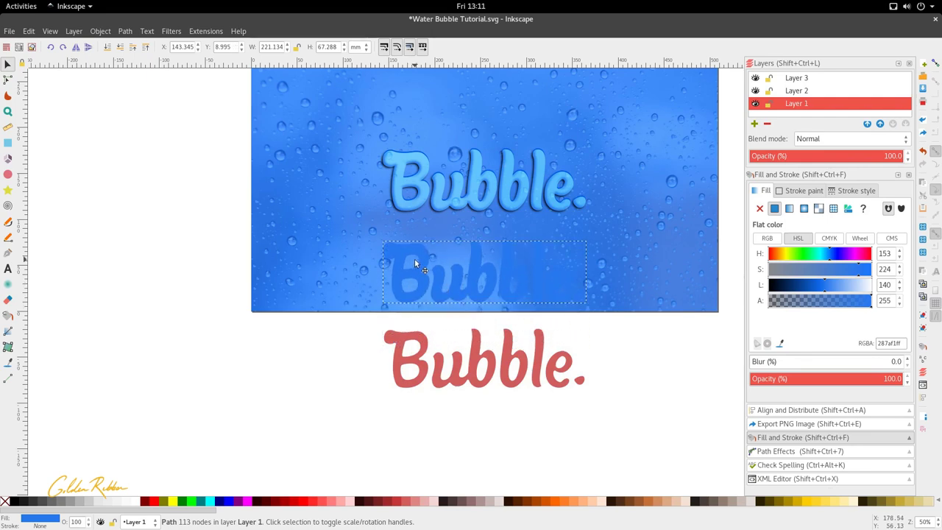
pyautogui.press('ctrl')
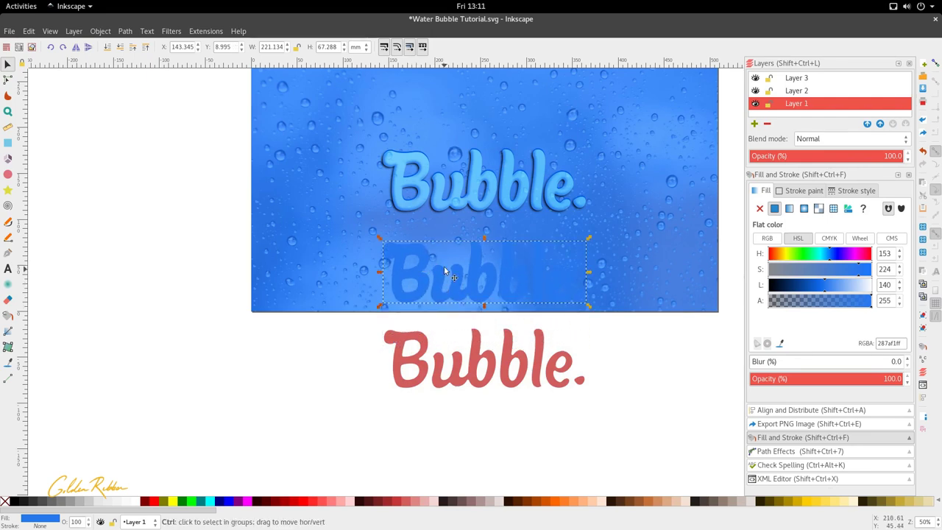
pyautogui.hotkey('ctrl', 'z')
pyautogui.keyDown('ctrl'); pyautogui.scroll(1, 541, 263); pyautogui.keyUp('ctrl')
pyautogui.scroll(5, 540, 264)
pyautogui.keyDown('ctrl'); pyautogui.scroll(-2, 483, 238); pyautogui.keyUp('ctrl')
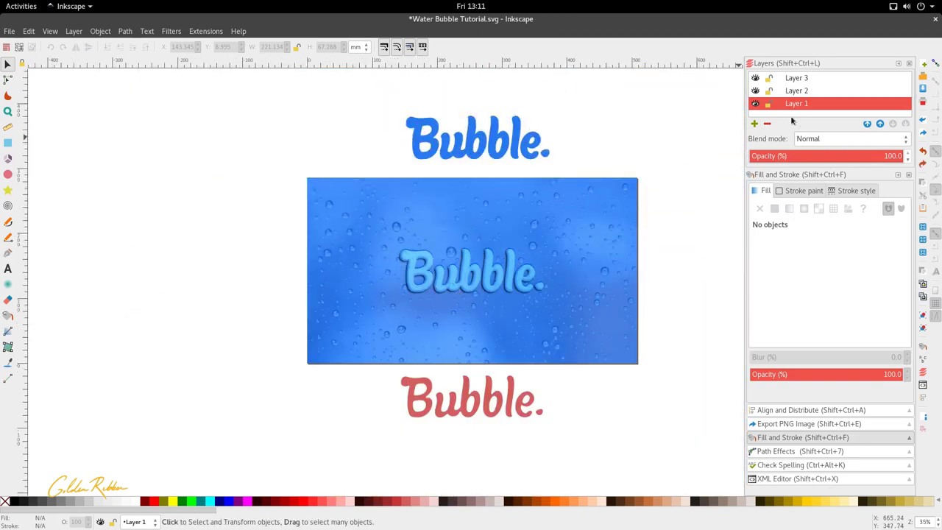
pyautogui.click(807, 79)
pyautogui.hotkey('ctrl', 'v')
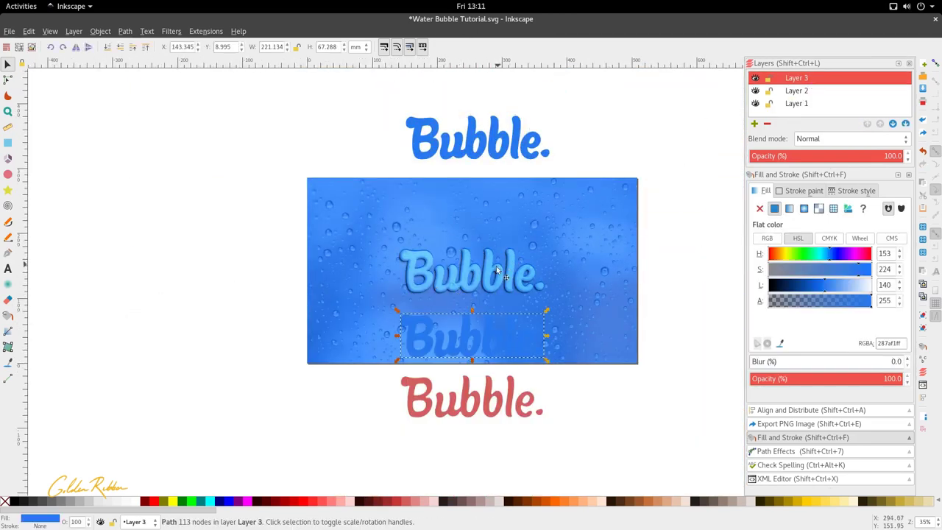
# Move the Layer 3 lettering straight up over the light-blue lettering, to a Y position of about 109.6 mm
pyautogui.moveTo(467, 335); pyautogui.dragTo(471, 267)
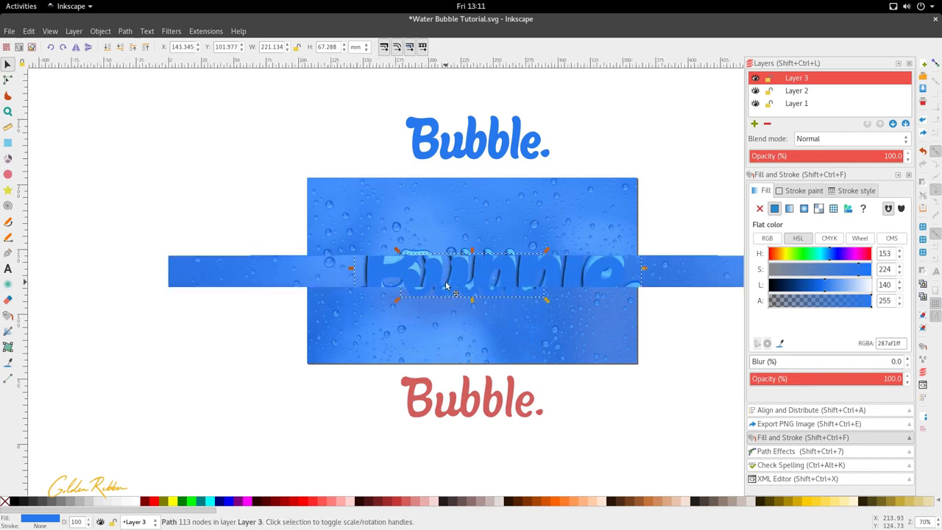
pyautogui.keyDown('ctrl'); pyautogui.scroll(2, 445, 281); pyautogui.keyUp('ctrl')
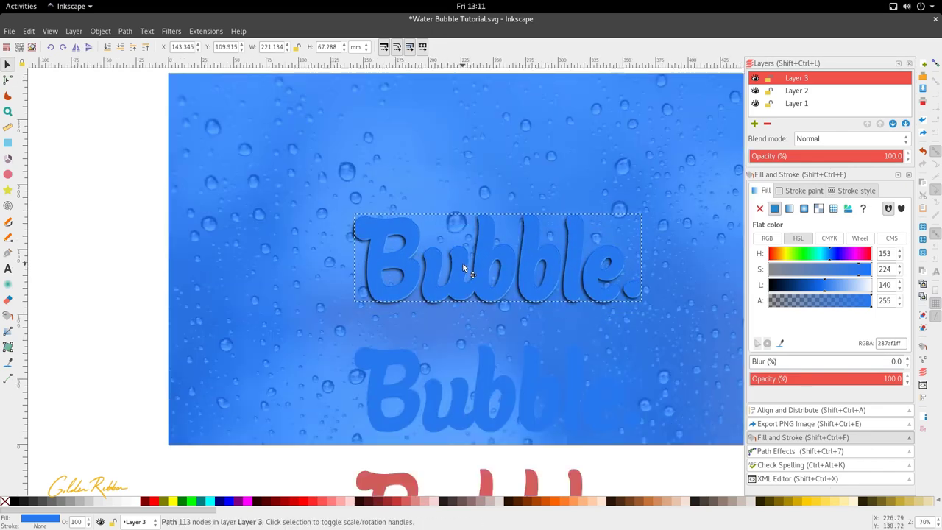
pyautogui.keyDown('ctrl'); pyautogui.scroll(3, 462, 262); pyautogui.keyUp('ctrl')
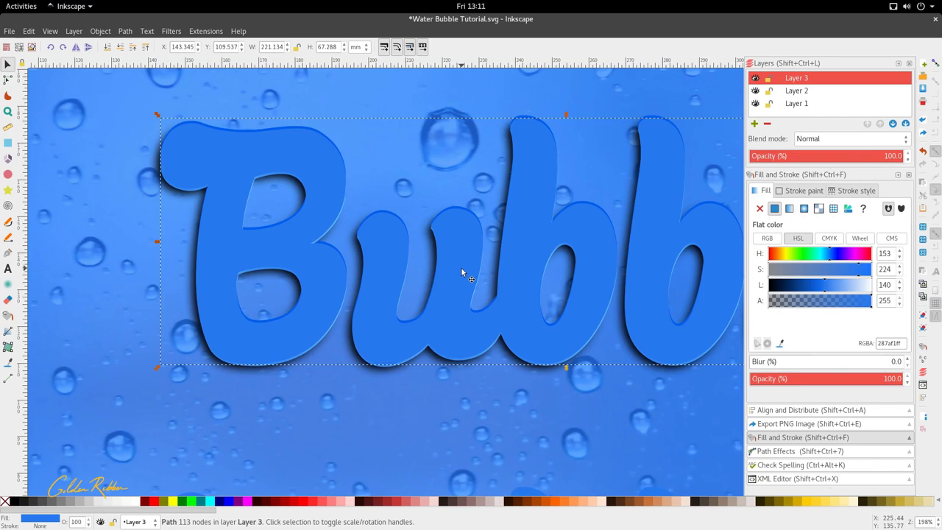
pyautogui.moveTo(460, 267); pyautogui.dragTo(456, 344)
pyautogui.keyDown('ctrl'); pyautogui.scroll(-2, 461, 270); pyautogui.keyUp('ctrl')
pyautogui.keyDown('ctrl'); pyautogui.scroll(-1, 462, 270); pyautogui.keyUp('ctrl')
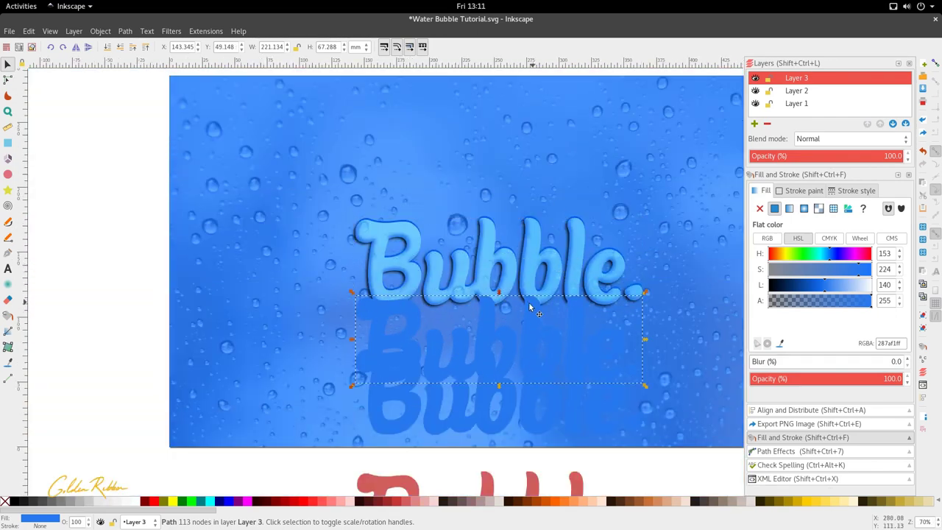
pyautogui.moveTo(529, 303); pyautogui.dragTo(542, 236)
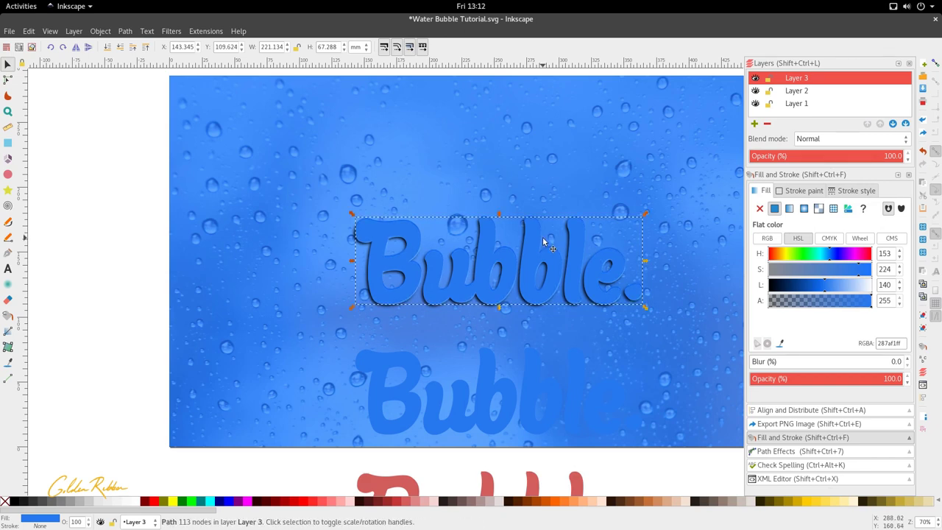
# Move the spare blue lettering in Layer 1 off the page to just below the red copy
pyautogui.scroll(-2, 542, 236)
pyautogui.moveTo(527, 320); pyautogui.dragTo(539, 431)
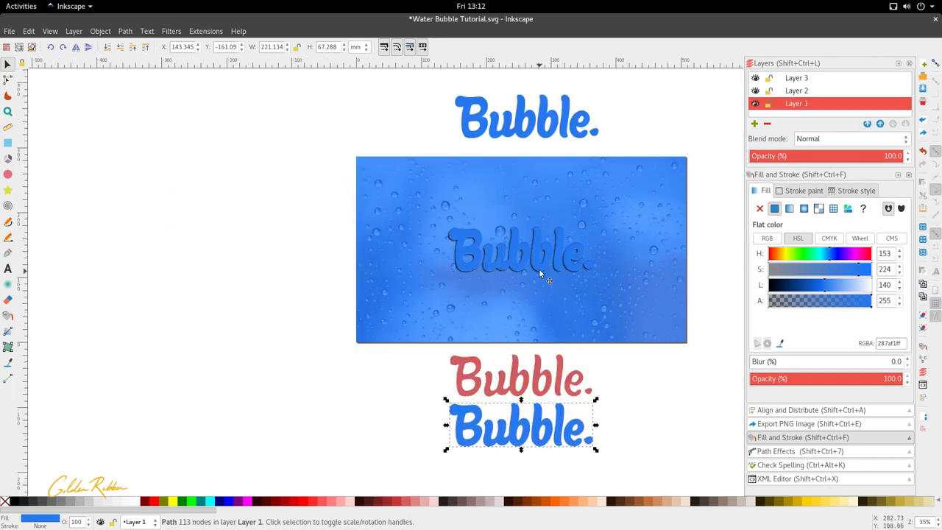
# Nudge the Layer 3 lettering slightly downward to a Y position of 109.341 mm
pyautogui.scroll(6, 539, 272)
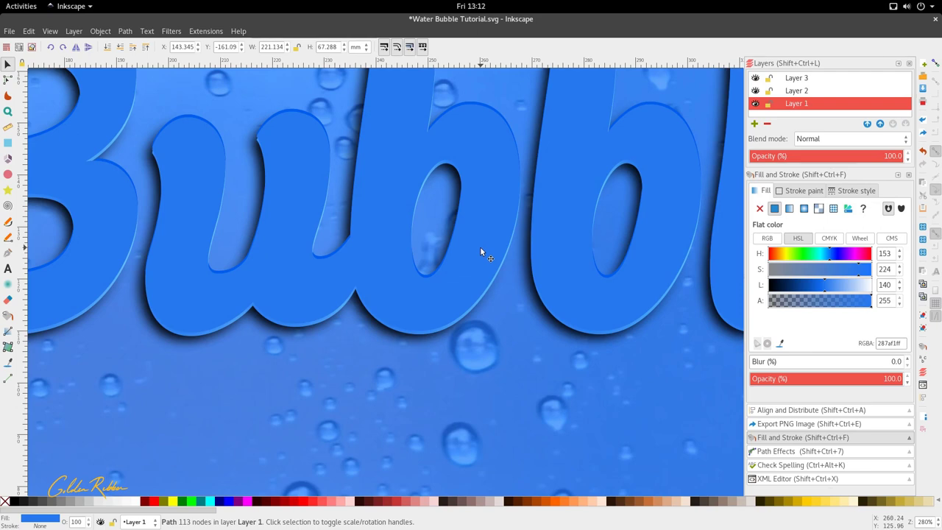
pyautogui.hotkey('ctrl', 'shift', 'z')
pyautogui.hotkey('ctrl', 'shift', 'z')
pyautogui.hotkey('ctrl', 'shift', 'z')
pyautogui.hotkey('ctrl', 'shift', 'z')
pyautogui.hotkey('ctrl', 'shift', 'z')
pyautogui.scroll(-3, 480, 249)
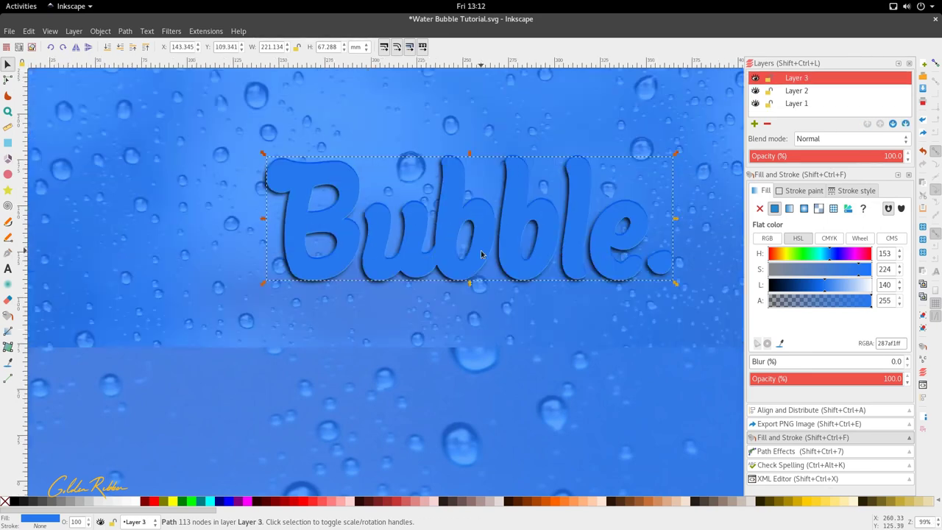
pyautogui.scroll(1, 481, 254)
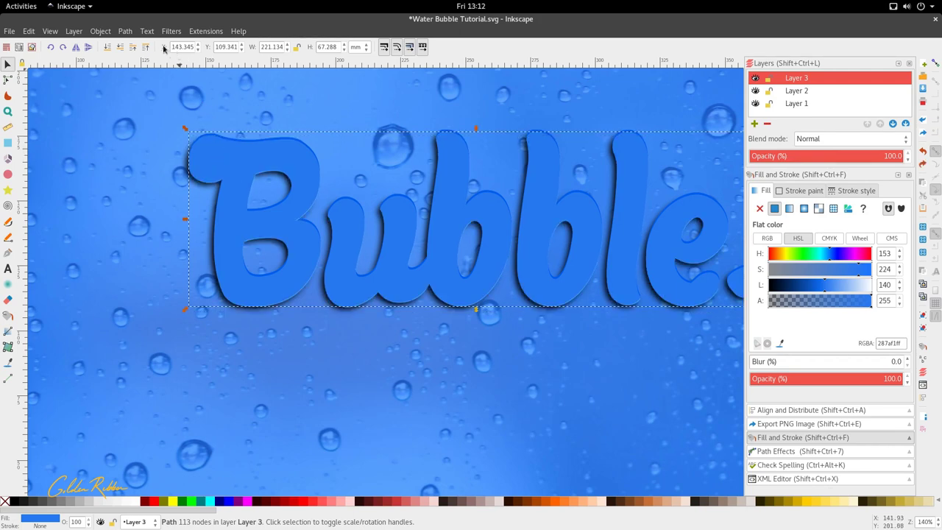
# Turn the Layer 3 lettering into a dynamic offset
pyautogui.click(119, 33)
pyautogui.click(119, 34)
pyautogui.click(122, 33)
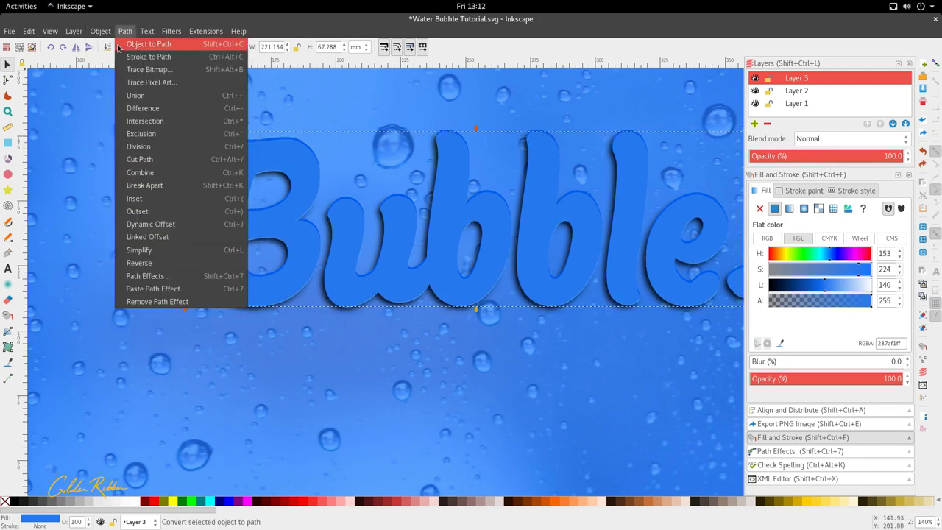
pyautogui.click(167, 228)
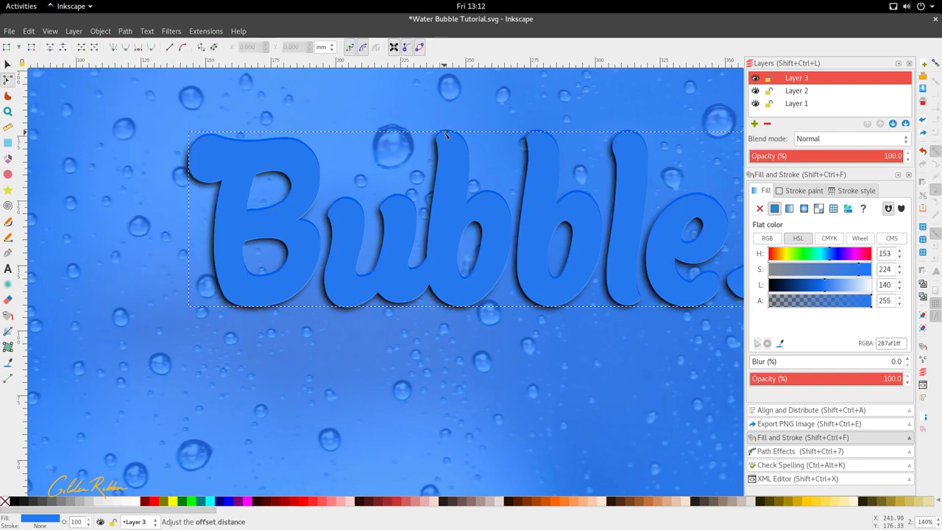
# Inset the Layer 3 lettering by about 0.877 pt and fill it with a lighter blue, 4590f5ff, sampled from the background
pyautogui.moveTo(445, 134); pyautogui.dragTo(448, 138)
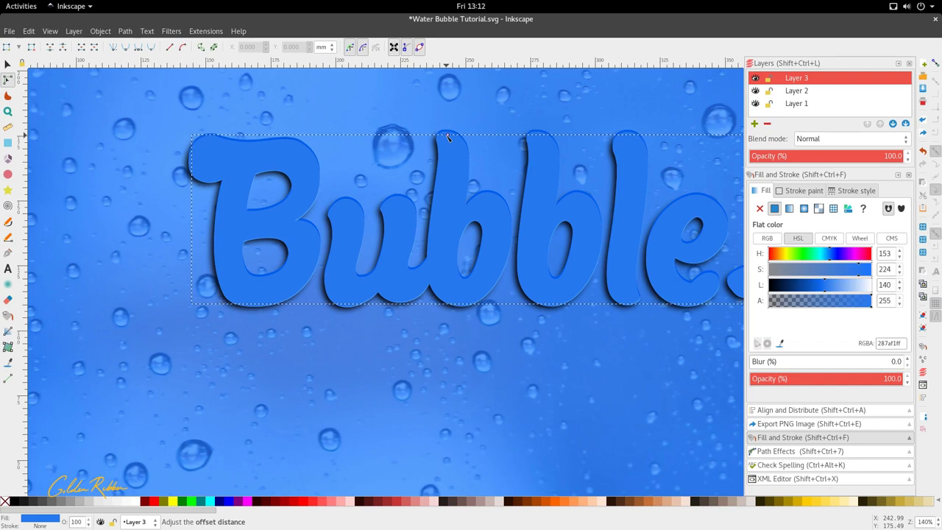
pyautogui.press('d')
pyautogui.click(420, 185)
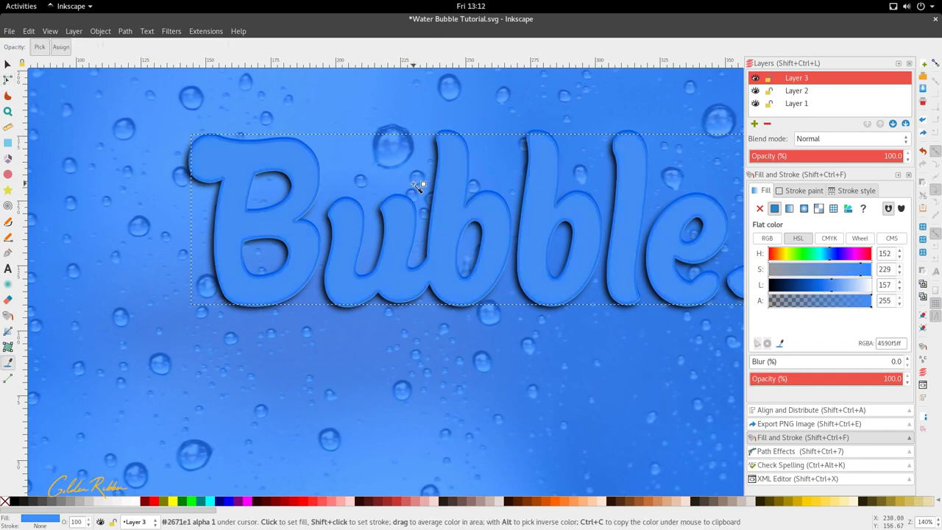
# Duplicate the light-blue inset lettering and inset the copy further, to about 1.669 pt
pyautogui.press('s')
pyautogui.scroll(1, 231, 151)
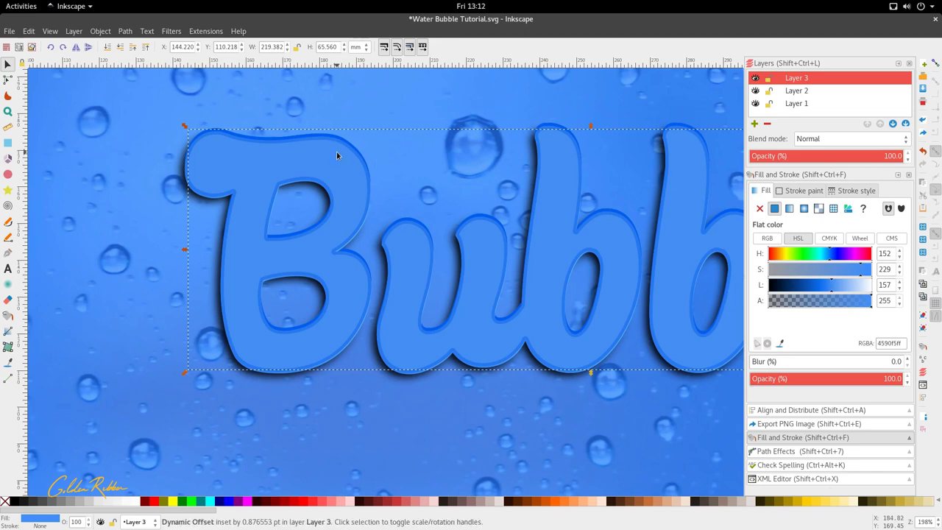
pyautogui.scroll(2, 287, 148)
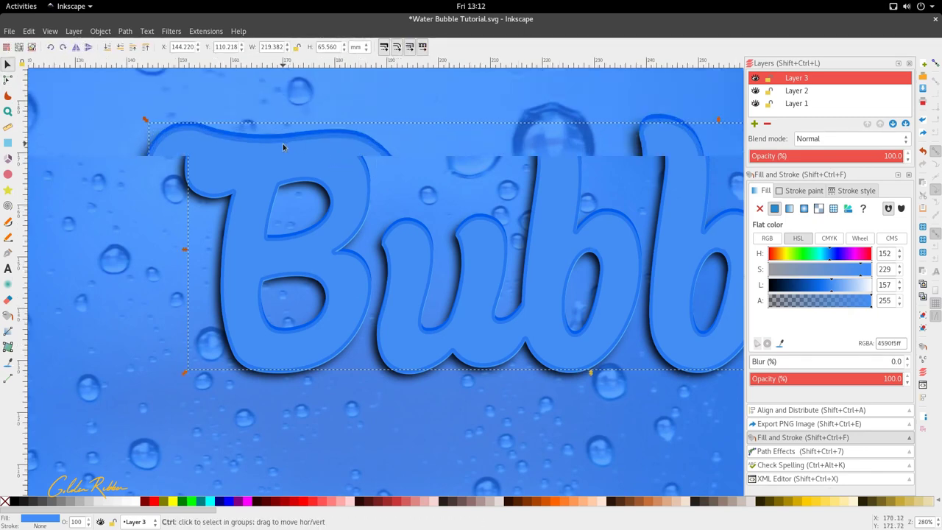
pyautogui.keyDown('shift'); pyautogui.click(300, 137); pyautogui.keyUp('shift')
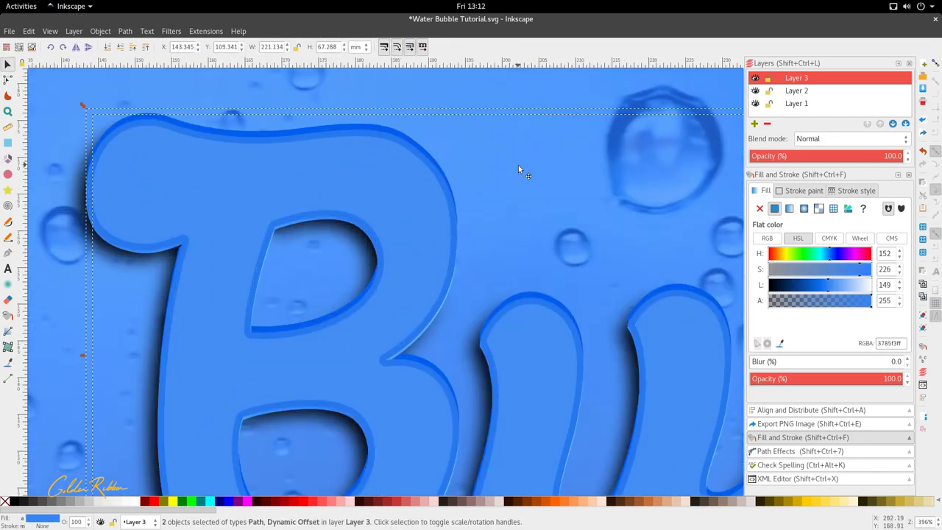
pyautogui.scroll(-2, 371, 185)
pyautogui.scroll(1, 382, 187)
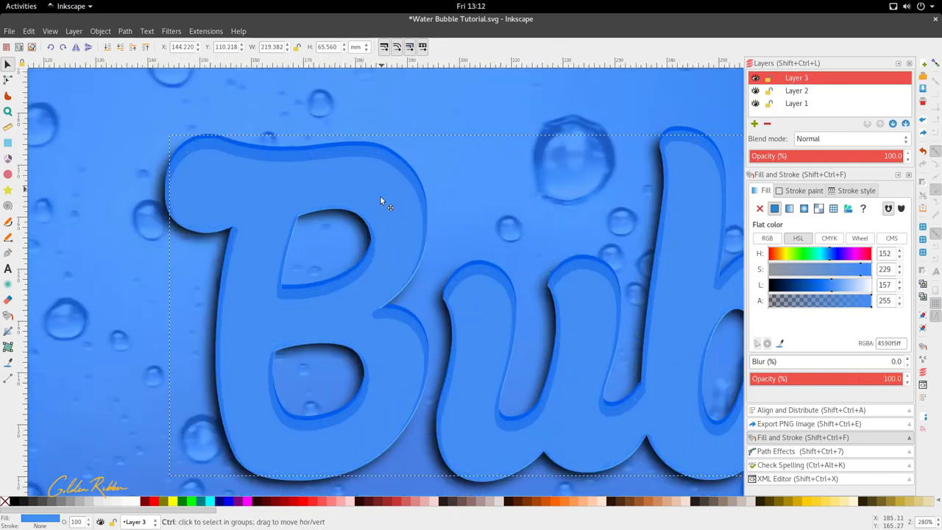
pyautogui.keyDown('ctrl'); pyautogui.click(381, 196); pyautogui.keyUp('ctrl')
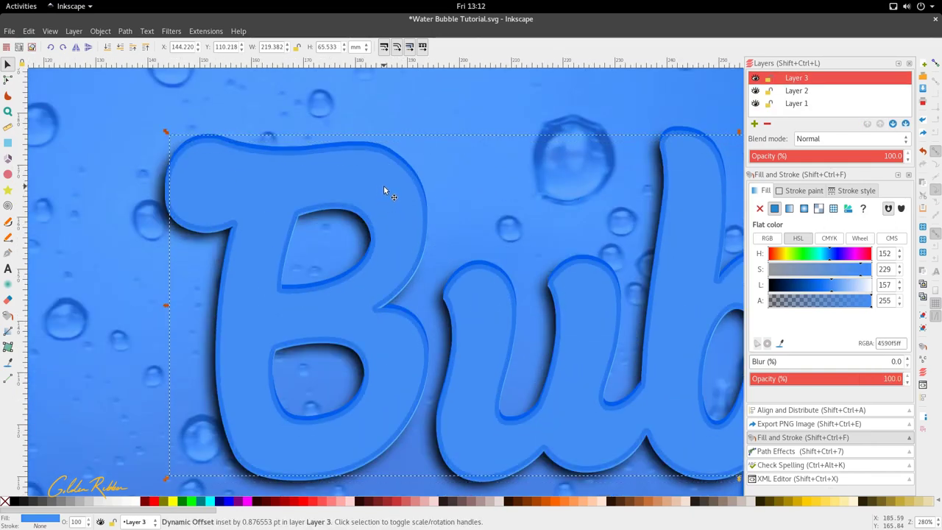
pyautogui.press('n')
pyautogui.scroll(-1, 449, 171)
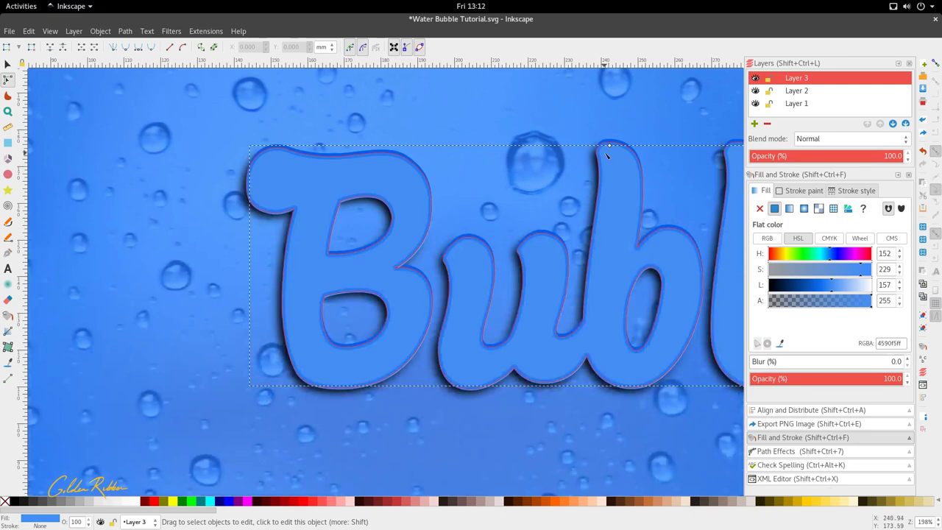
pyautogui.moveTo(609, 146); pyautogui.dragTo(609, 149)
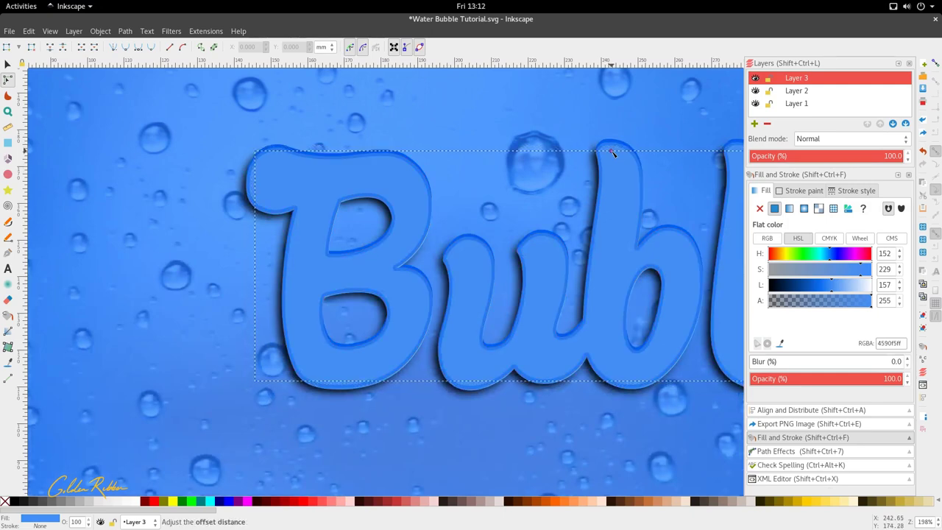
# Fill the further-inset lettering copy with contrasting dark red, 501616ff
pyautogui.moveTo(829, 270); pyautogui.dragTo(793, 269)
pyautogui.press('s')
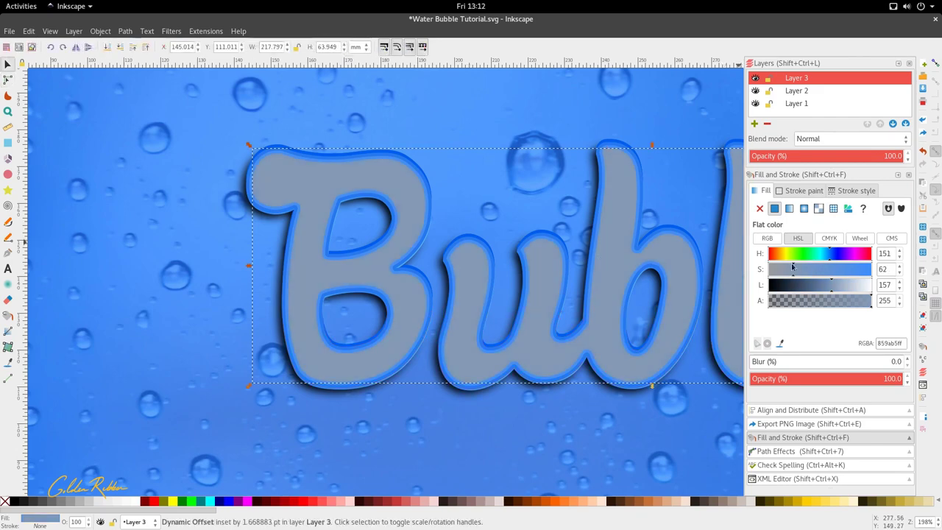
pyautogui.click(367, 502)
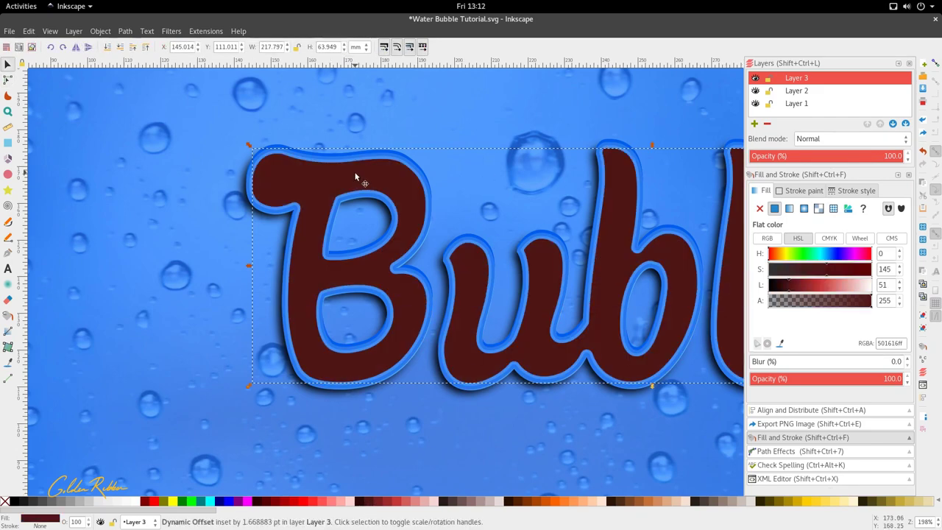
pyautogui.scroll(3, 364, 170)
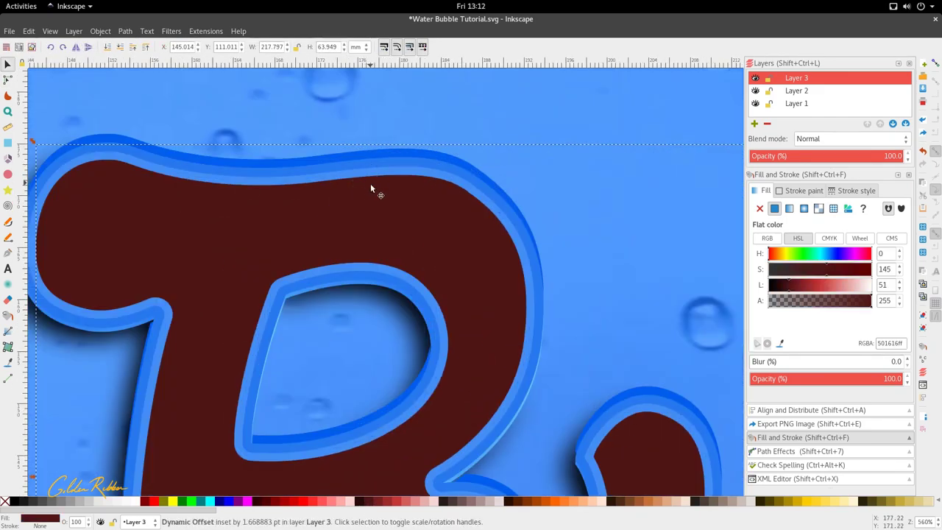
# Convert the dark-red and light-blue inset lettering to paths and select both
pyautogui.press('ctrl')
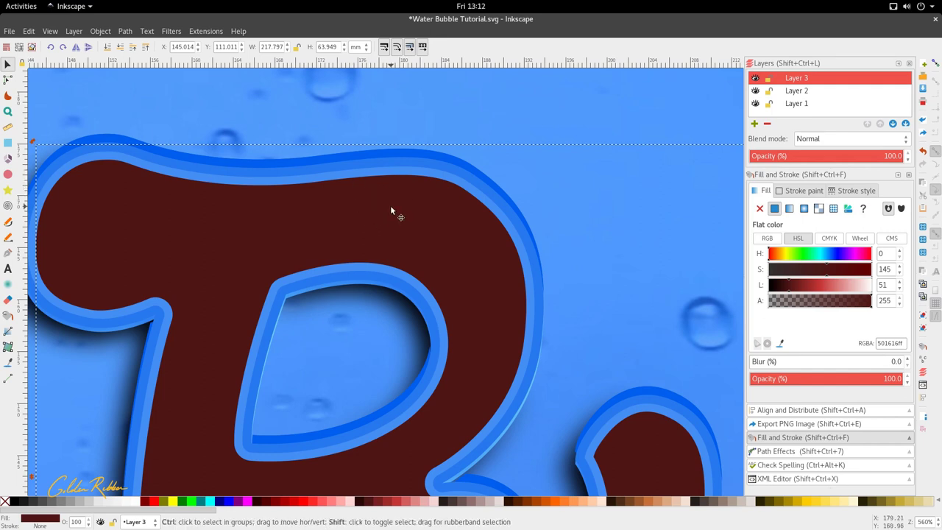
pyautogui.hotkey('ctrl', 'shift', 'c')
pyautogui.click(396, 168)
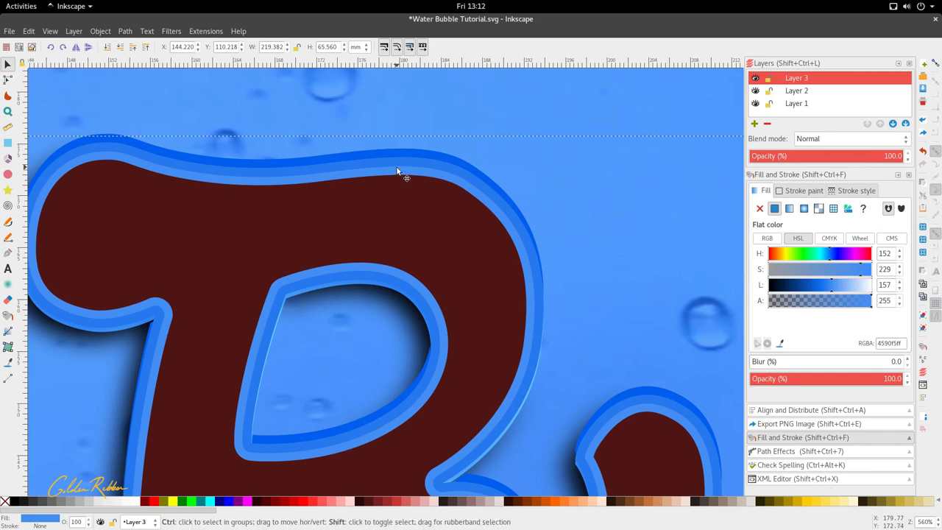
pyautogui.click(396, 194)
pyautogui.press('n')
pyautogui.keyDown('shift'); pyautogui.click(402, 167); pyautogui.keyUp('shift')
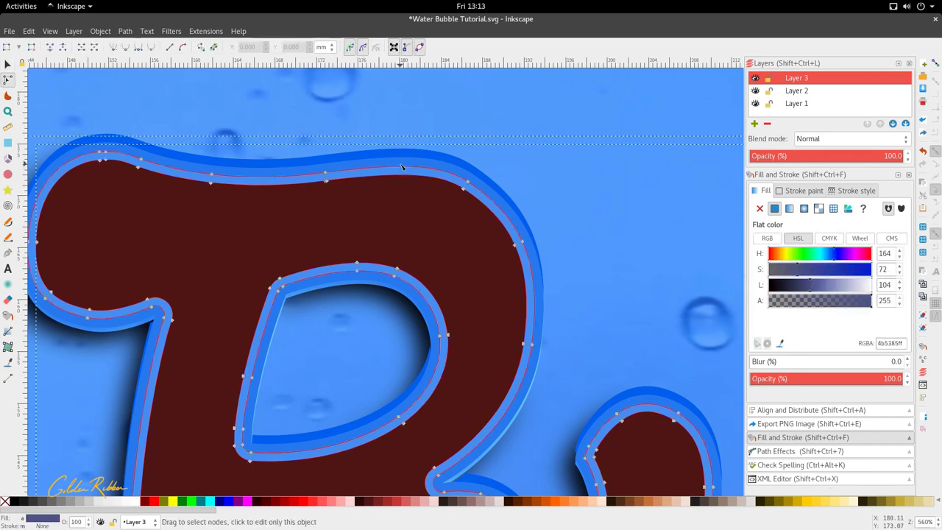
pyautogui.scroll(-3, 399, 199)
pyautogui.press('s')
pyautogui.moveTo(392, 205); pyautogui.dragTo(146, 198)
pyautogui.hotkey('ctrl', 'z')
pyautogui.scroll(2, 424, 204)
pyautogui.keyDown('ctrl'); pyautogui.scroll(1, 424, 206); pyautogui.keyUp('ctrl')
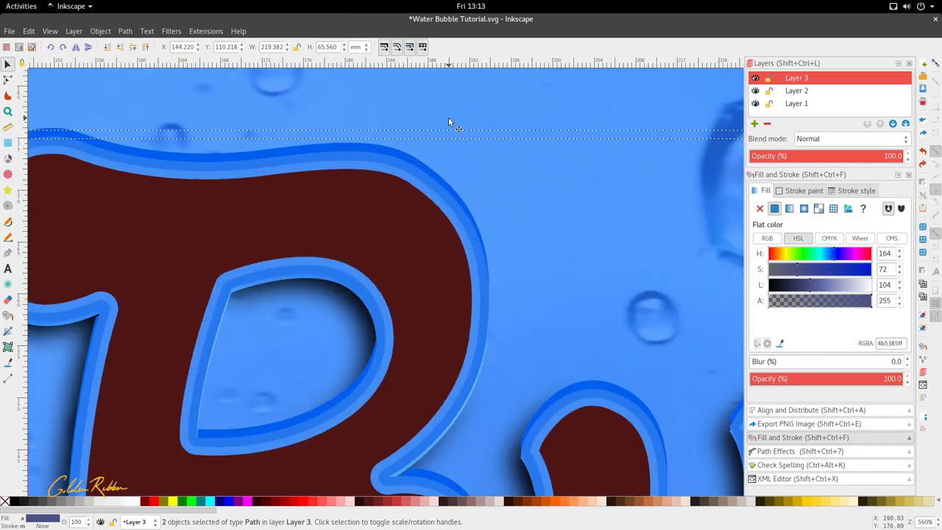
# Move the dark-red and light-blue lettering together off the page, to the left of the background, at an X position of about -255.5 mm
pyautogui.click(452, 143)
pyautogui.keyDown('ctrl'); pyautogui.scroll(-2, 453, 151); pyautogui.keyUp('ctrl')
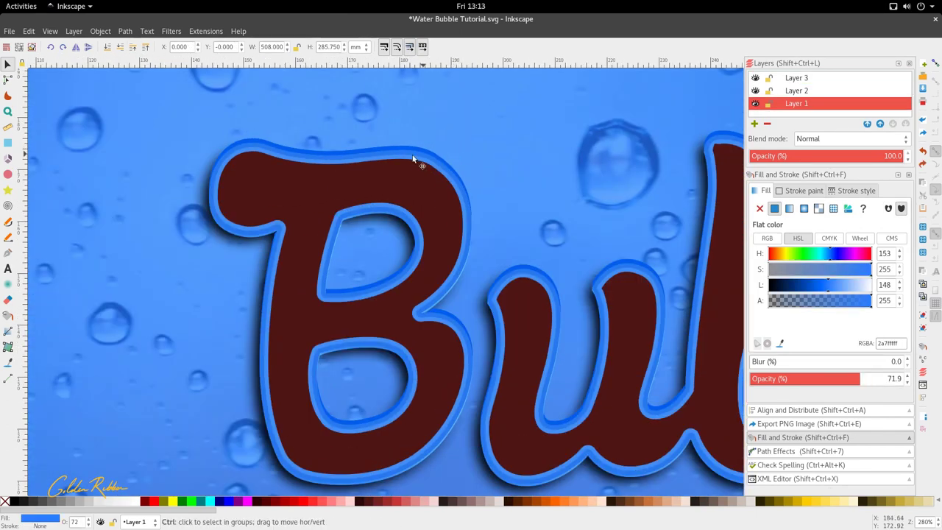
pyautogui.keyDown('ctrl'); pyautogui.scroll(2, 384, 169); pyautogui.keyUp('ctrl')
pyautogui.moveTo(384, 170); pyautogui.dragTo(89, 165)
pyautogui.keyDown('ctrl'); pyautogui.scroll(-5, 386, 148); pyautogui.keyUp('ctrl')
pyautogui.keyDown('shift'); pyautogui.hscroll(-8, 475, 213); pyautogui.keyUp('shift')
pyautogui.keyDown('ctrl'); pyautogui.moveTo(476, 209); pyautogui.dragTo(36, 184); pyautogui.keyUp('ctrl')
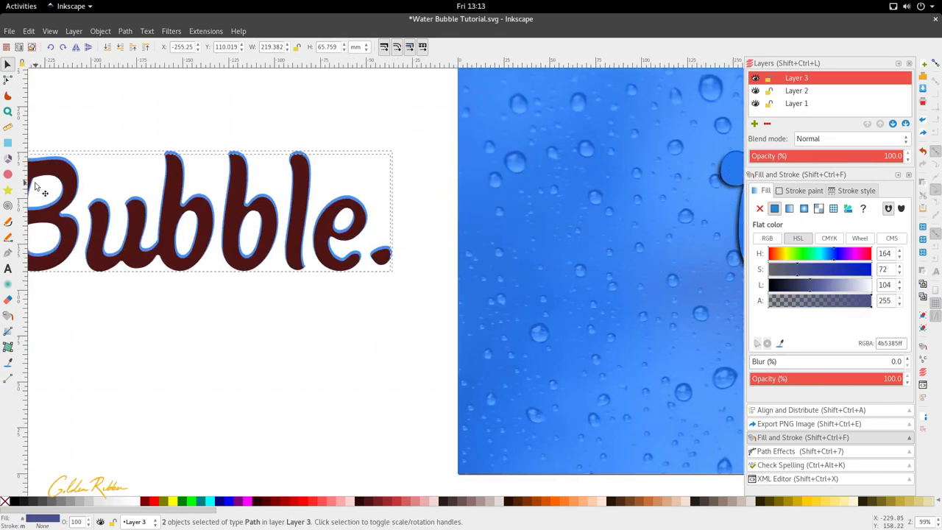
pyautogui.keyDown('shift'); pyautogui.hscroll(-10, 36, 184); pyautogui.keyUp('shift')
pyautogui.keyDown('ctrl'); pyautogui.scroll(5, 316, 162); pyautogui.keyUp('ctrl')
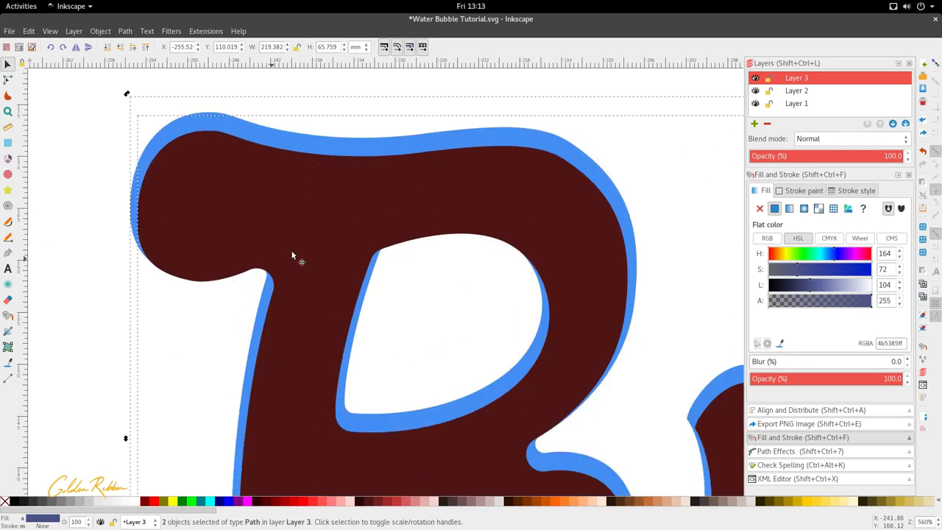
# Shift only the dark-red lettering slightly straight down over the light-blue copy, to a Y position of 110.208 mm
pyautogui.click(423, 248)
pyautogui.click(431, 214)
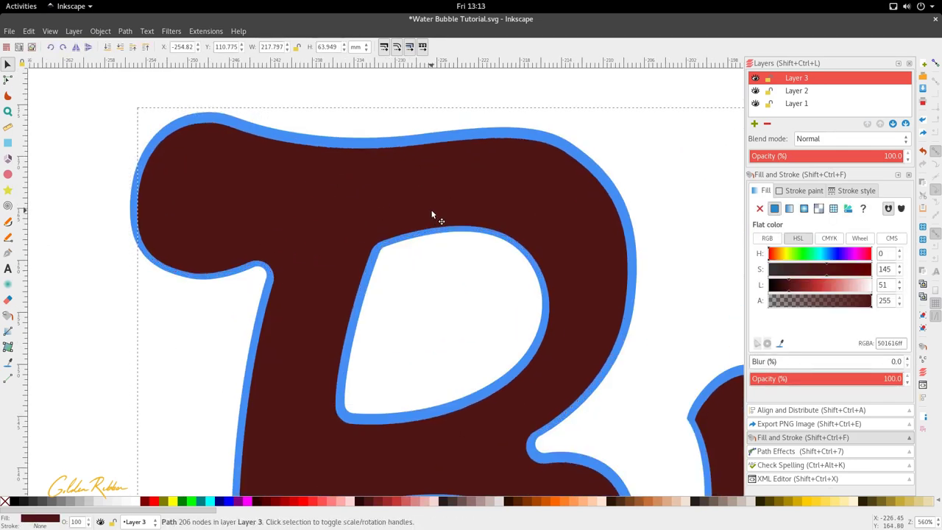
pyautogui.press('n')
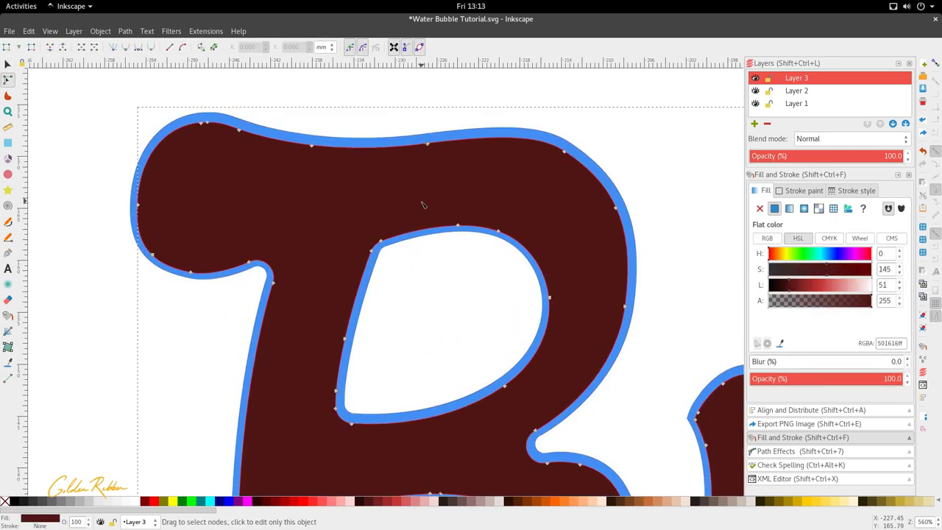
pyautogui.press('s')
pyautogui.keyDown('ctrl'); pyautogui.moveTo(422, 206); pyautogui.dragTo(426, 221); pyautogui.keyUp('ctrl')
# Examine the blue rim left exposed around the shifted dark-red letters along the whole word
pyautogui.scroll(-4, 425, 221)
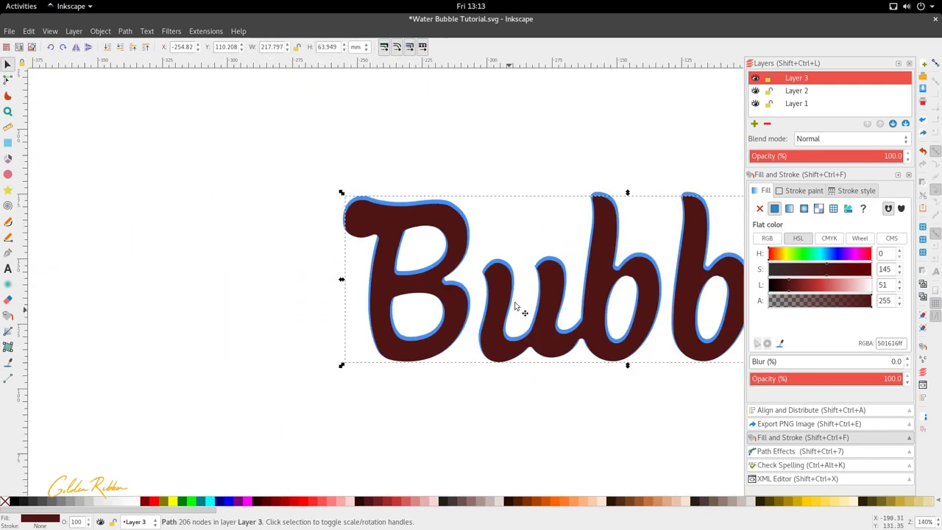
pyautogui.scroll(3, 466, 315)
pyautogui.hscroll(6, 434, 212)
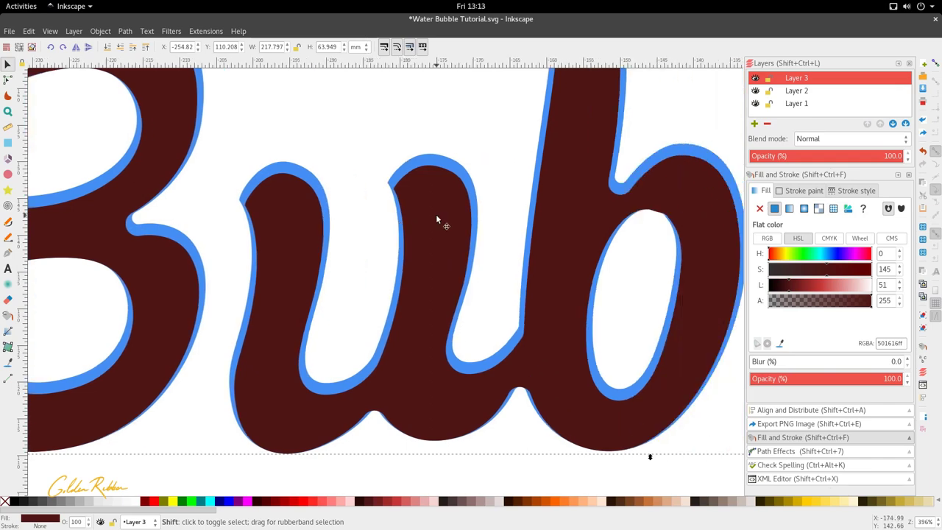
pyautogui.hscroll(-14, 453, 215)
pyautogui.hscroll(9, 545, 206)
pyautogui.scroll(-3, 657, 235)
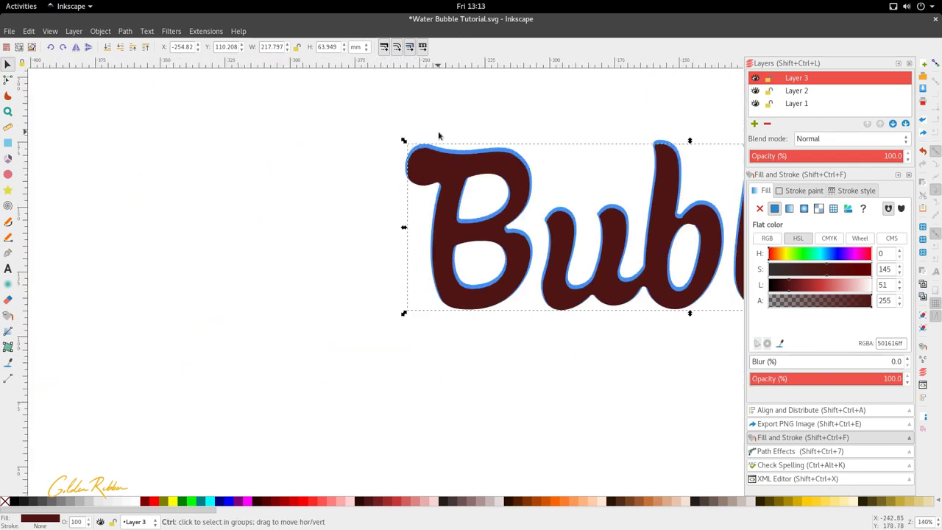
pyautogui.scroll(4, 432, 187)
pyautogui.scroll(1, 393, 183)
pyautogui.scroll(-2, 340, 152)
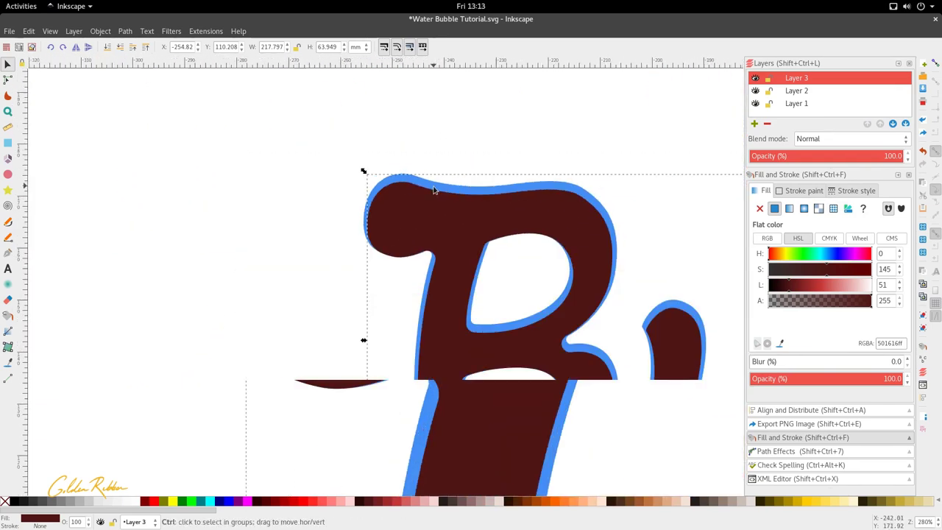
pyautogui.scroll(-2, 530, 294)
pyautogui.hscroll(5, 611, 279)
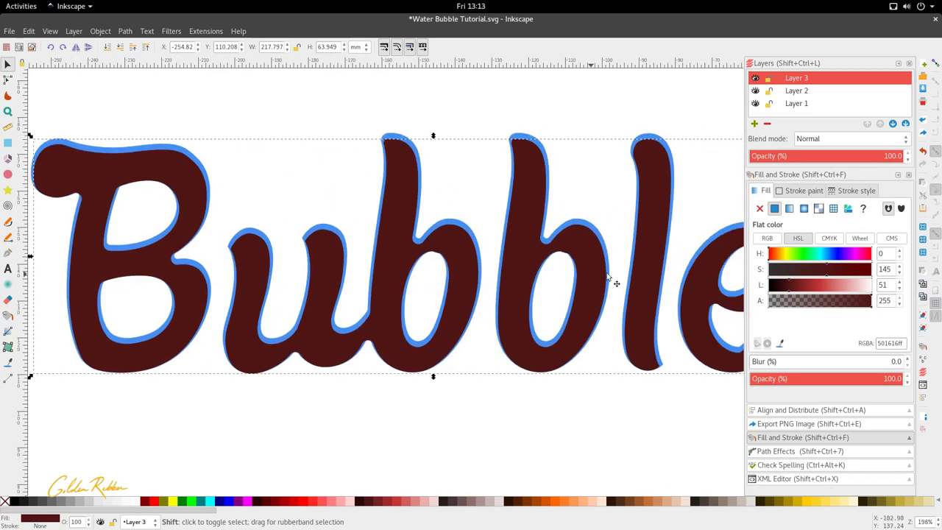
pyautogui.scroll(-2, 596, 265)
pyautogui.scroll(1, 378, 260)
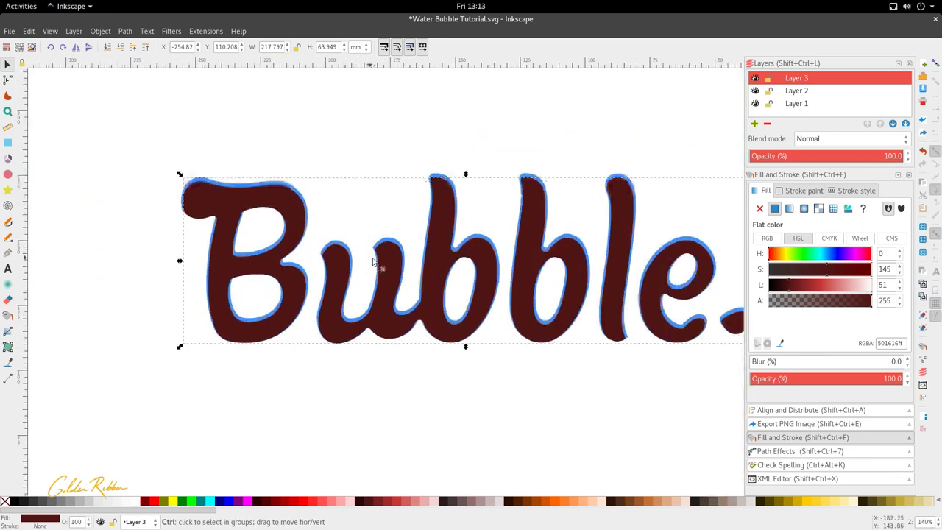
# Subtract the dark-red lettering from the light-blue lettering with a Difference operation
pyautogui.keyDown('shift'); pyautogui.click(390, 256); pyautogui.keyUp('shift')
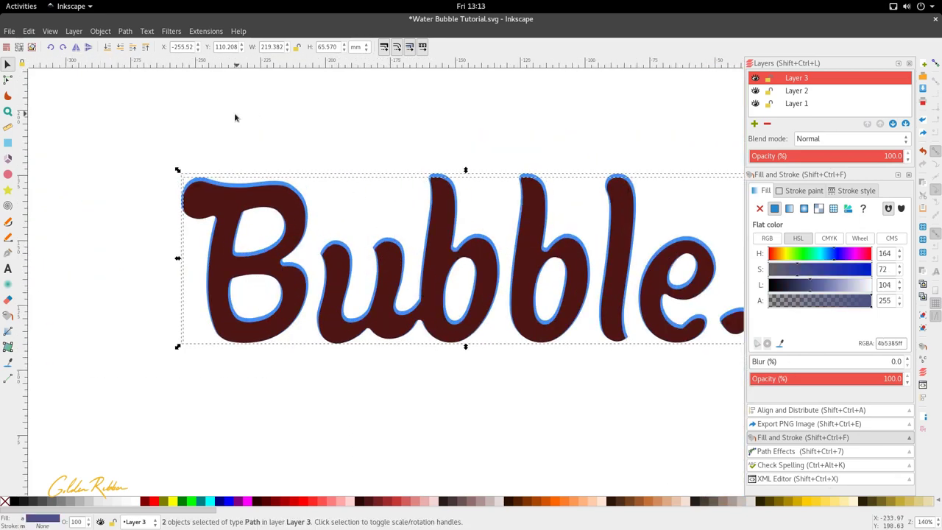
pyautogui.click(125, 31)
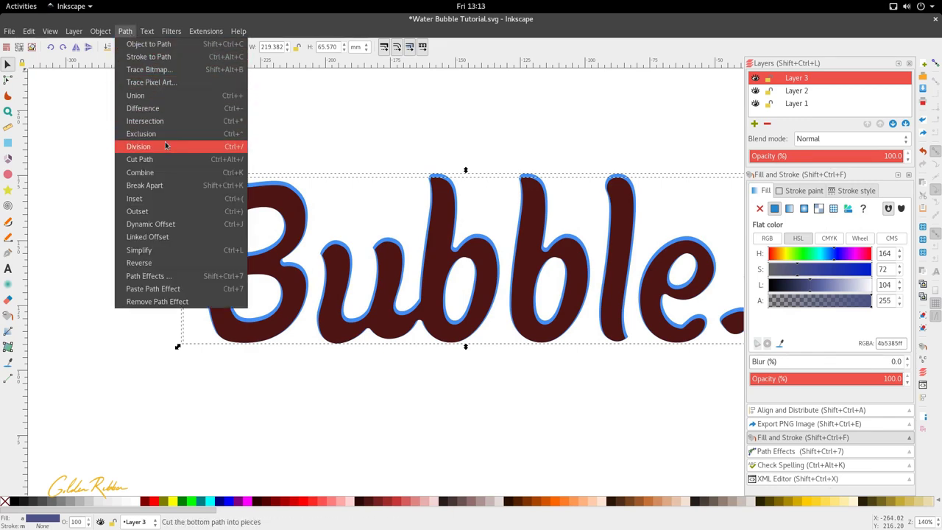
pyautogui.click(166, 109)
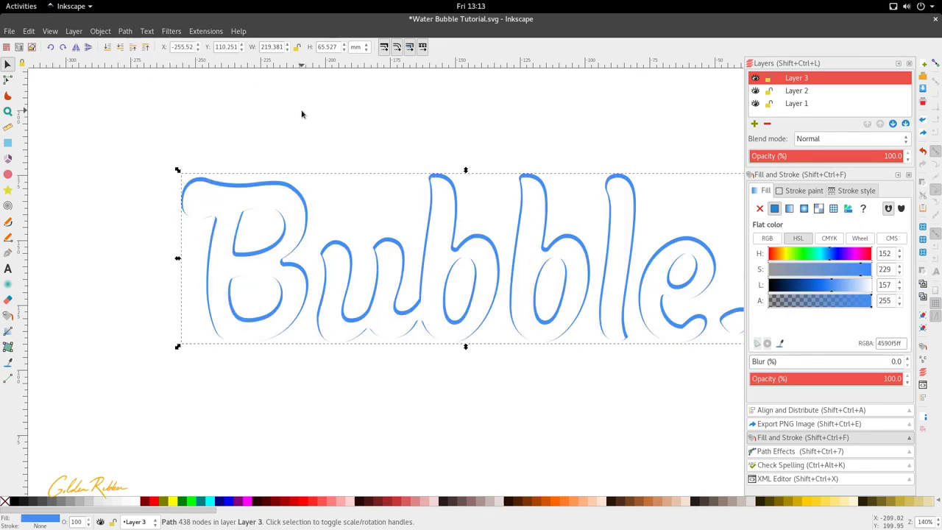
# Turn the thin light-blue rim of the lettering into a dynamic offset
pyautogui.click(300, 113)
pyautogui.scroll(2, 242, 211)
pyautogui.scroll(-3, 365, 183)
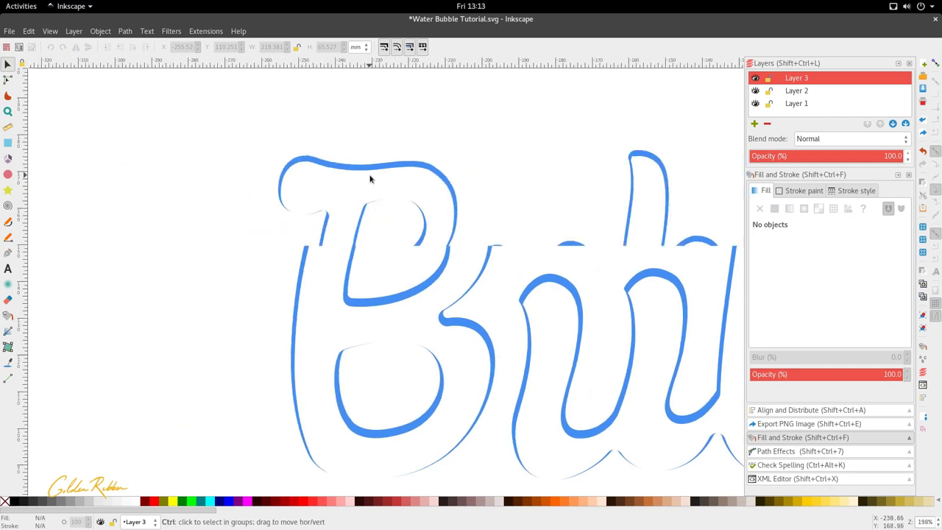
pyautogui.click(369, 178)
pyautogui.scroll(2, 692, 256)
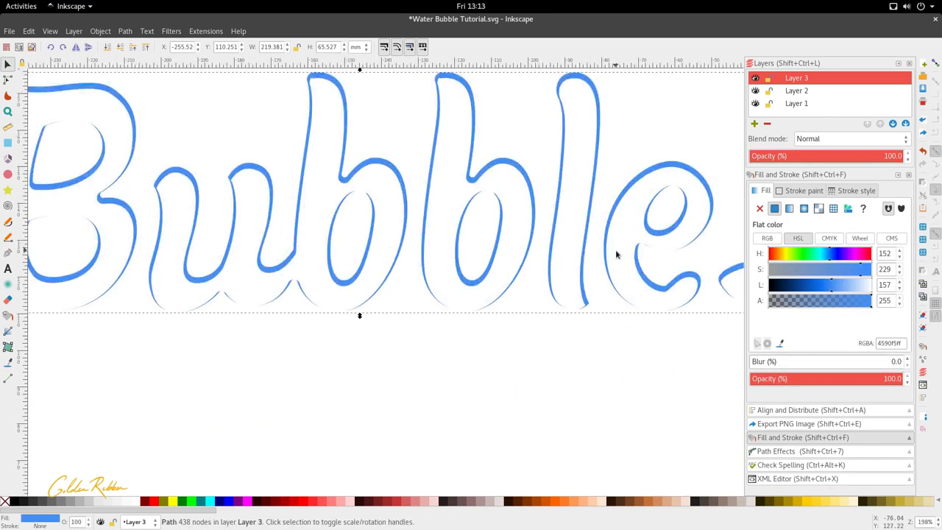
pyautogui.scroll(-2, 257, 116)
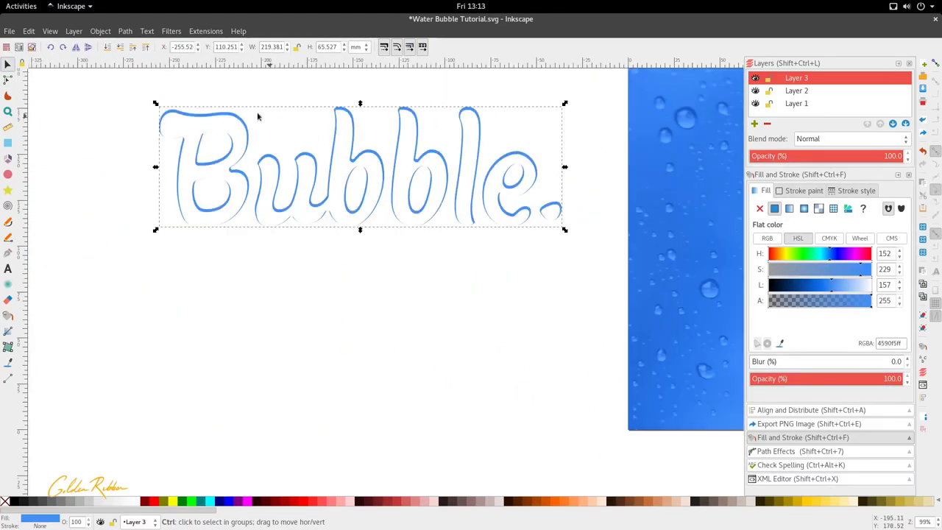
pyautogui.click(130, 32)
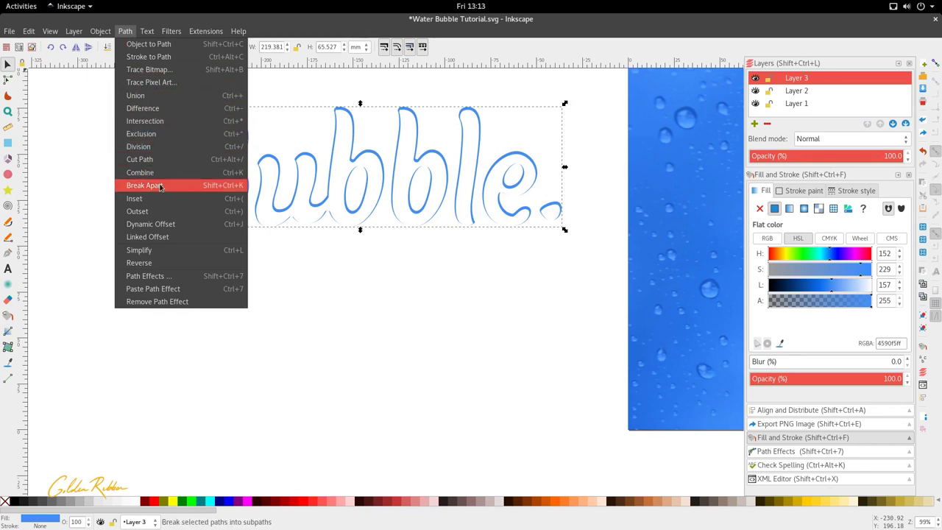
pyautogui.click(158, 224)
pyautogui.keyDown('ctrl'); pyautogui.scroll(3, 189, 112); pyautogui.keyUp('ctrl')
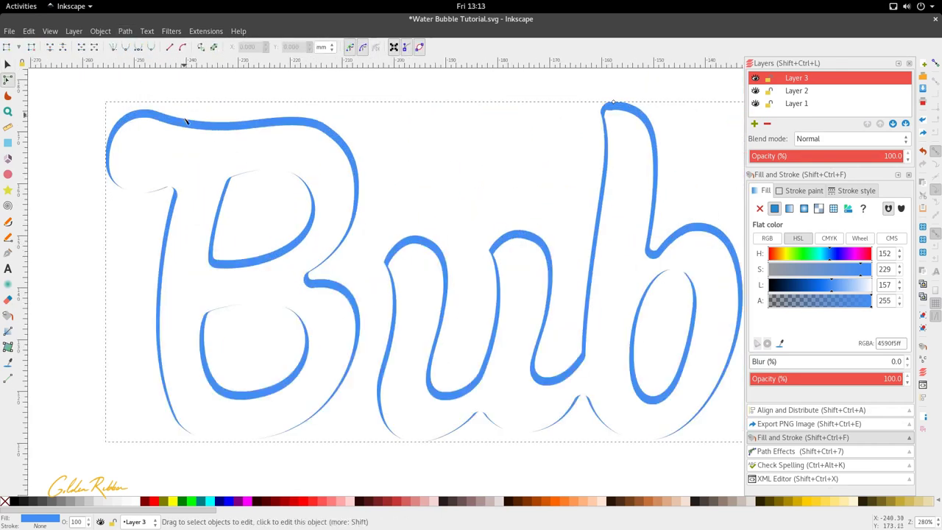
# Inset the light-blue rim's dynamic offset by about 1.63 pt and move it over the "Bubble." lettering on the water-drop background
pyautogui.moveTo(614, 103); pyautogui.dragTo(614, 105)
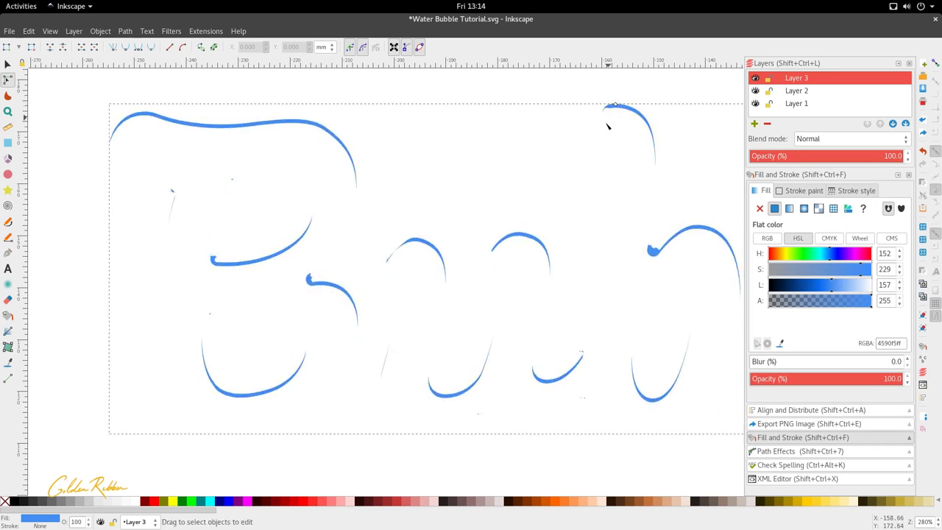
pyautogui.keyDown('ctrl'); pyautogui.scroll(-3, 571, 172); pyautogui.keyUp('ctrl')
pyautogui.moveTo(566, 174); pyautogui.dragTo(500, 175)
pyautogui.press('s')
pyautogui.keyDown('ctrl'); pyautogui.scroll(-3, 499, 174); pyautogui.keyUp('ctrl')
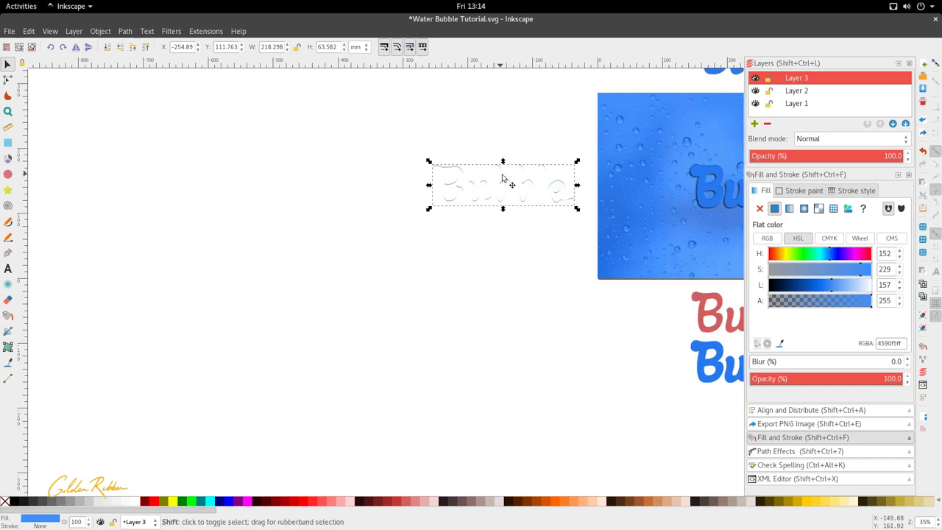
pyautogui.hscroll(9, 501, 175)
pyautogui.moveTo(393, 200); pyautogui.dragTo(644, 212)
pyautogui.scroll(5, 641, 212)
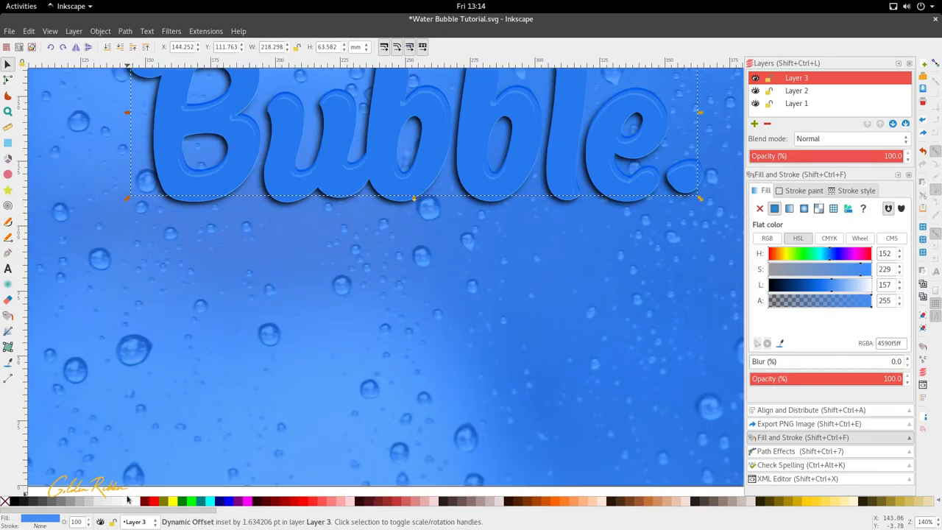
# Fill the offset rim with white and shift it slightly right to an X position of 145.054 mm
pyautogui.click(129, 500)
pyautogui.scroll(-1, 488, 289)
pyautogui.scroll(2, 365, 170)
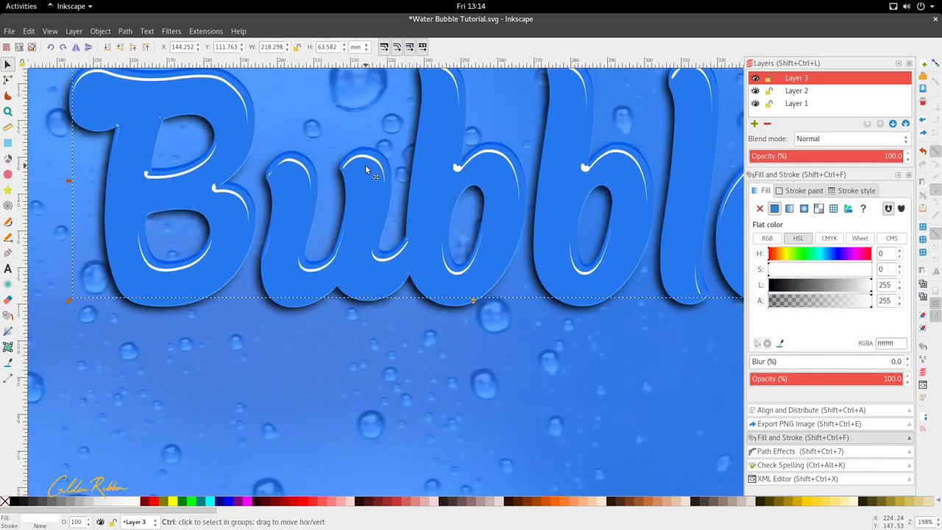
pyautogui.scroll(-1, 381, 162)
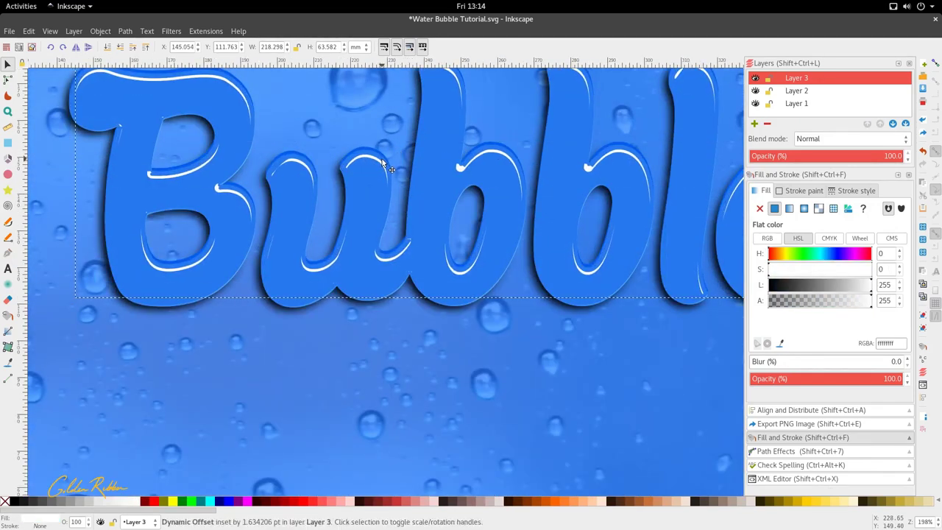
# Examine how the white highlights sit inside the letters along the whole word
pyautogui.scroll(-2, 381, 162)
pyautogui.scroll(3, 476, 158)
pyautogui.scroll(5, 482, 164)
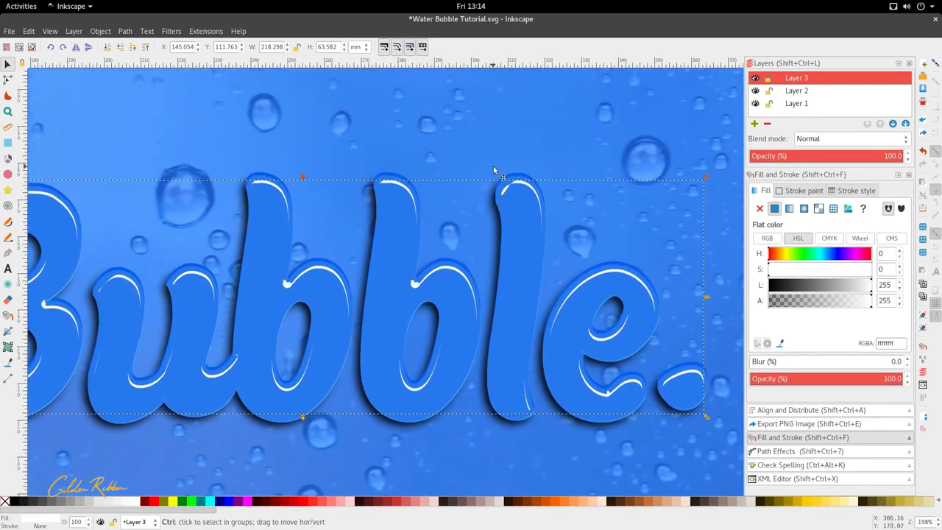
pyautogui.scroll(-3, 504, 176)
pyautogui.scroll(3, 504, 177)
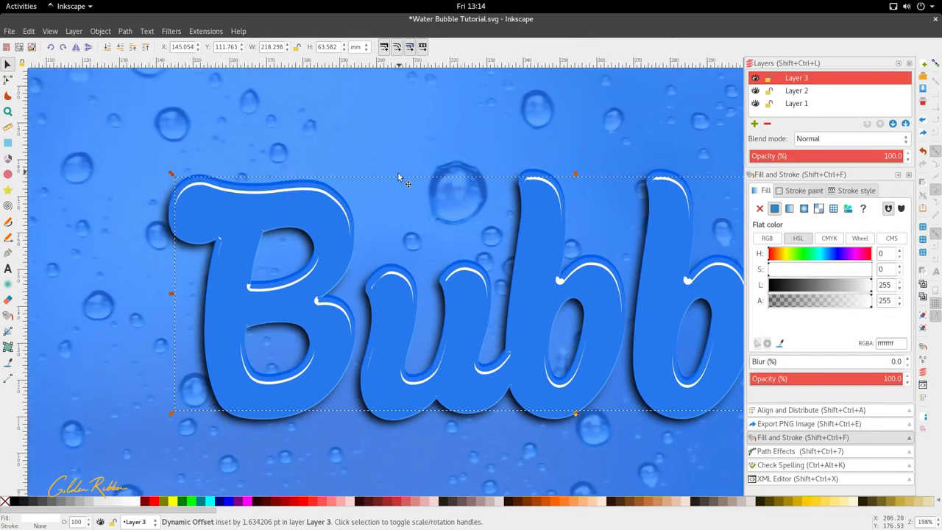
pyautogui.scroll(-3, 321, 177)
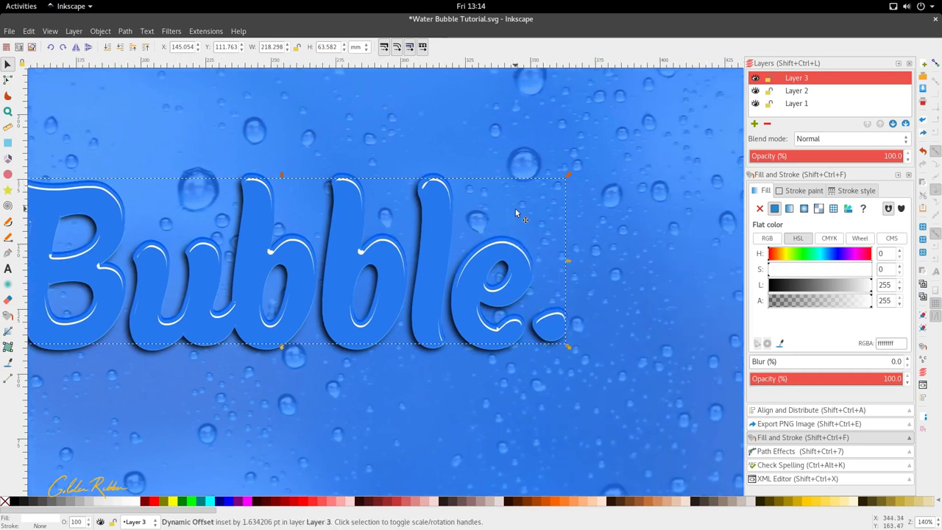
pyautogui.scroll(-1, 459, 206)
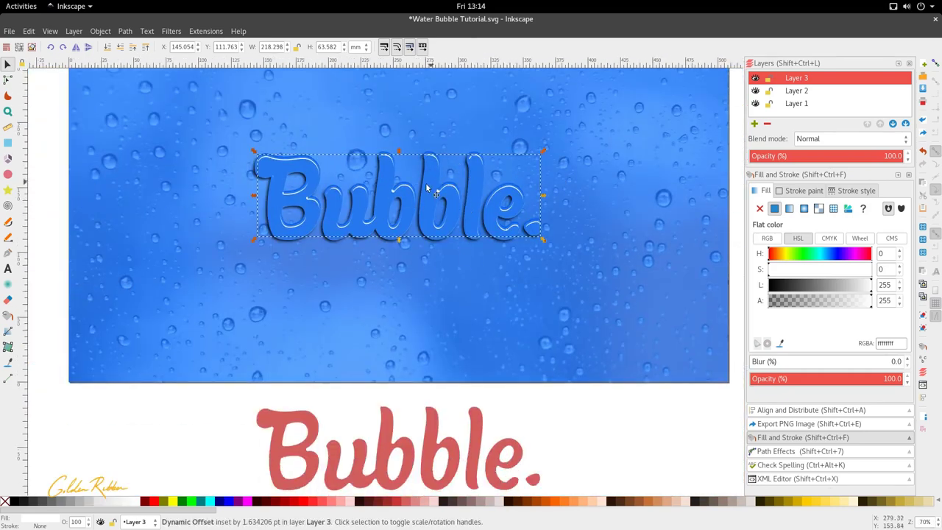
pyautogui.scroll(5, 332, 200)
pyautogui.scroll(-3, 387, 166)
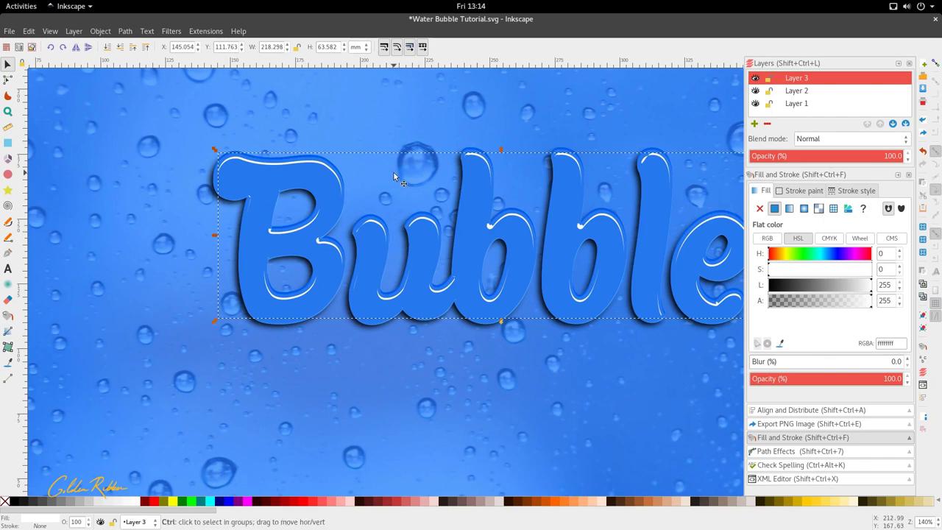
# Convert the white dynamic-offset highlights to an ordinary path and display the path's nodes
pyautogui.hotkey('ctrl', 'shift', 'c')
pyautogui.scroll(3, 340, 177)
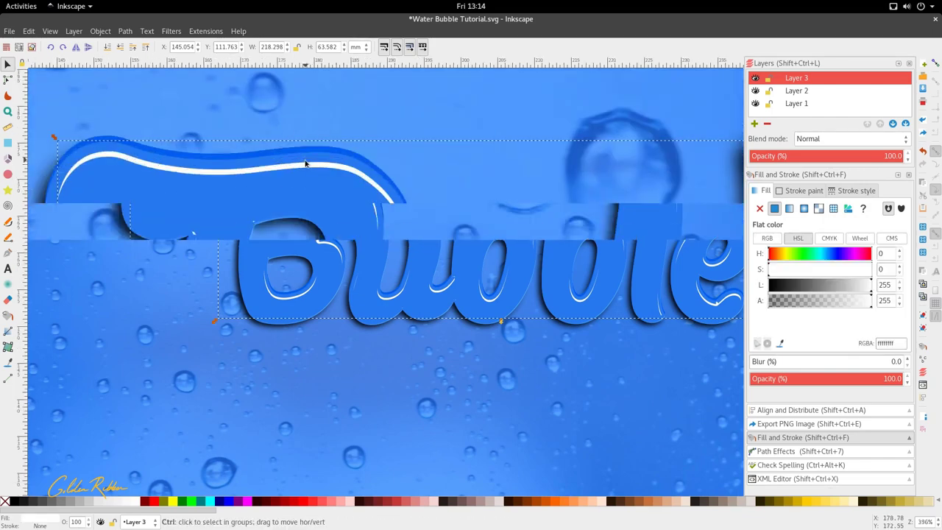
pyautogui.press('n')
pyautogui.press('s')
pyautogui.scroll(-2, 319, 185)
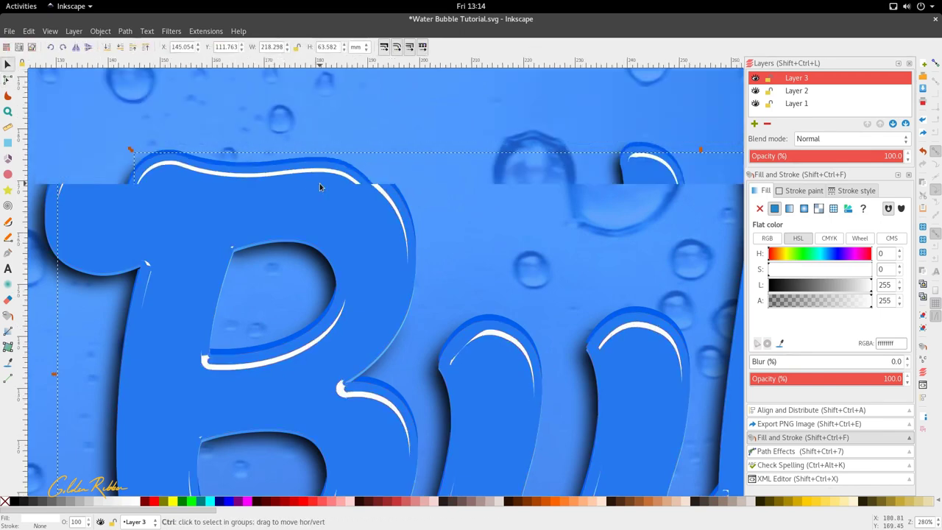
pyautogui.scroll(2, 202, 248)
pyautogui.press('n')
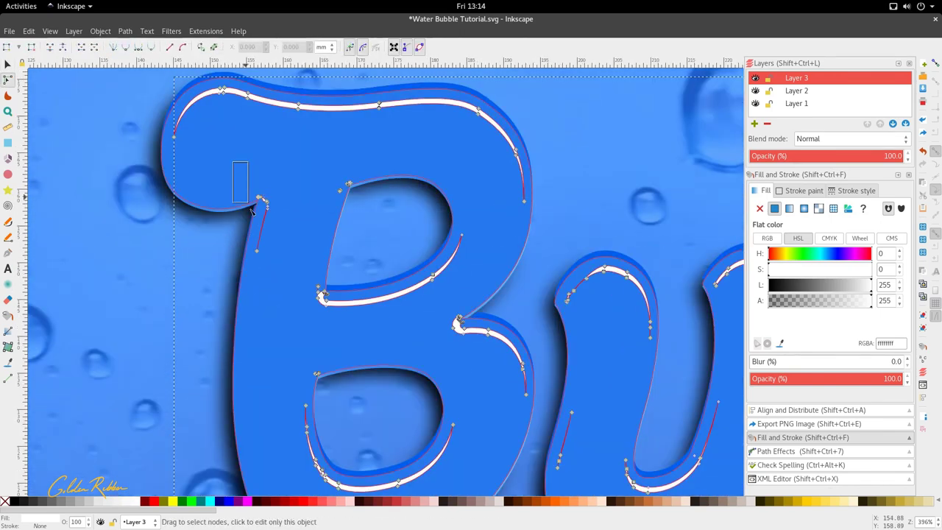
pyautogui.moveTo(252, 210); pyautogui.dragTo(279, 273)
pyautogui.press('Delete')
pyautogui.hotkey('ctrl', 'z')
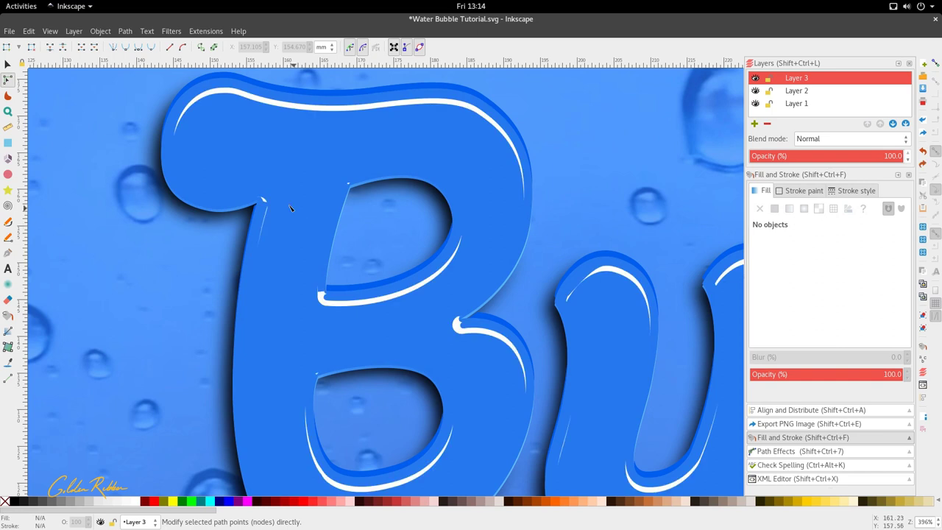
# Delete the stray highlight fragments beside the B's stem and above the B's upper counter
pyautogui.click(264, 201)
pyautogui.moveTo(290, 177); pyautogui.dragTo(239, 272)
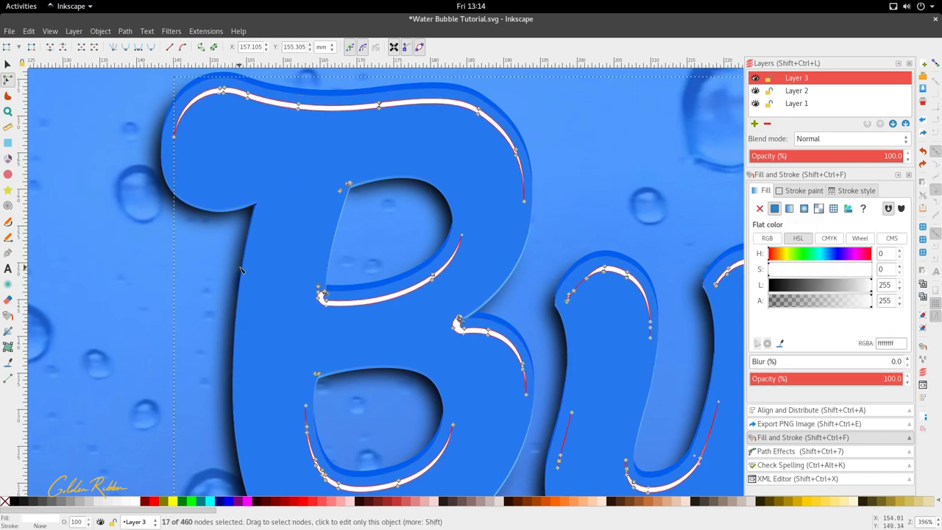
pyautogui.press('Escape')
pyautogui.moveTo(343, 219); pyautogui.dragTo(416, 151)
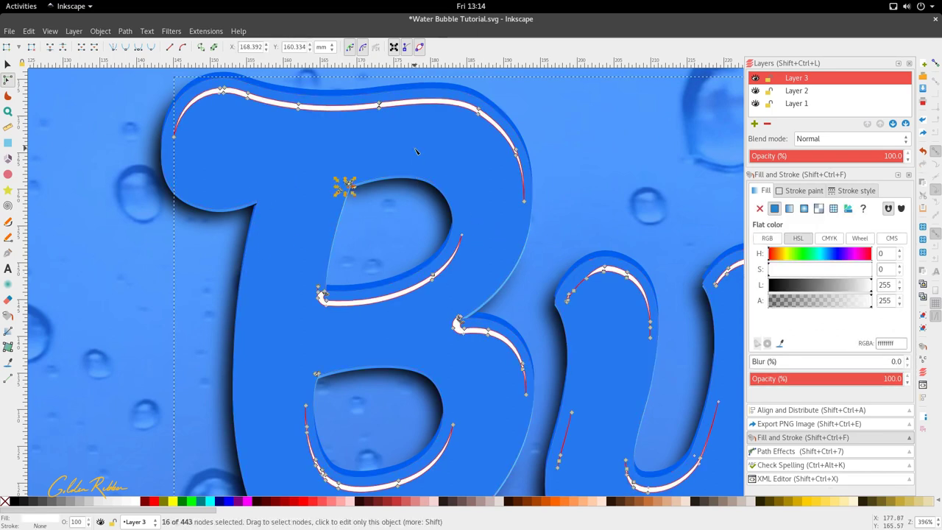
pyautogui.press('Delete')
# Delete the tiny stray highlight fragments at the lower joints of the letter u
pyautogui.moveTo(568, 208); pyautogui.dragTo(269, 124)
pyautogui.scroll(-1, 388, 198)
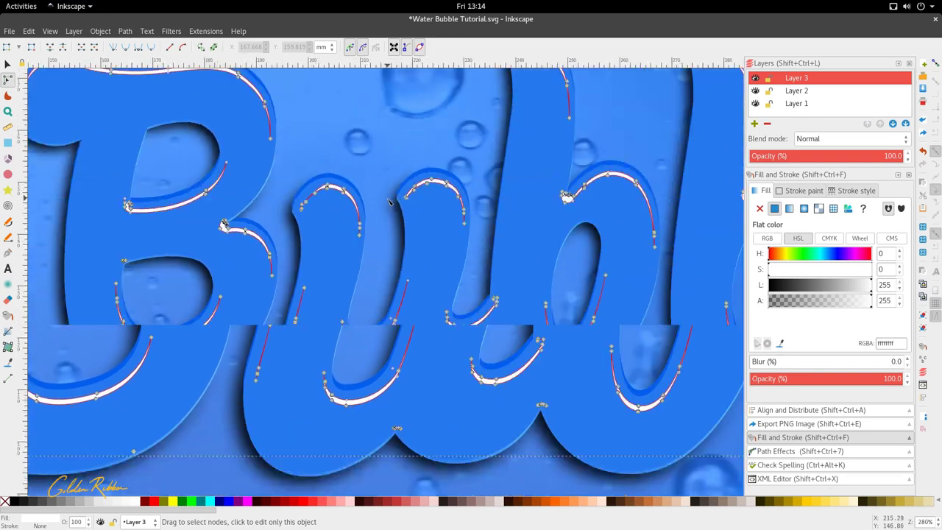
pyautogui.hscroll(2, 390, 201)
pyautogui.moveTo(356, 338); pyautogui.dragTo(356, 339)
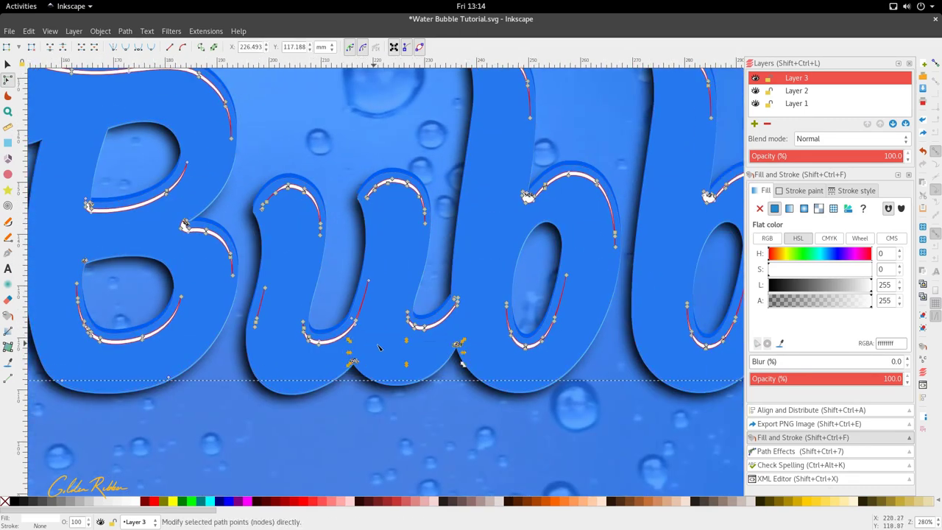
pyautogui.press('Escape')
# Delete the small stray highlight fragment at the inner corner of the letter e
pyautogui.hscroll(7, 405, 294)
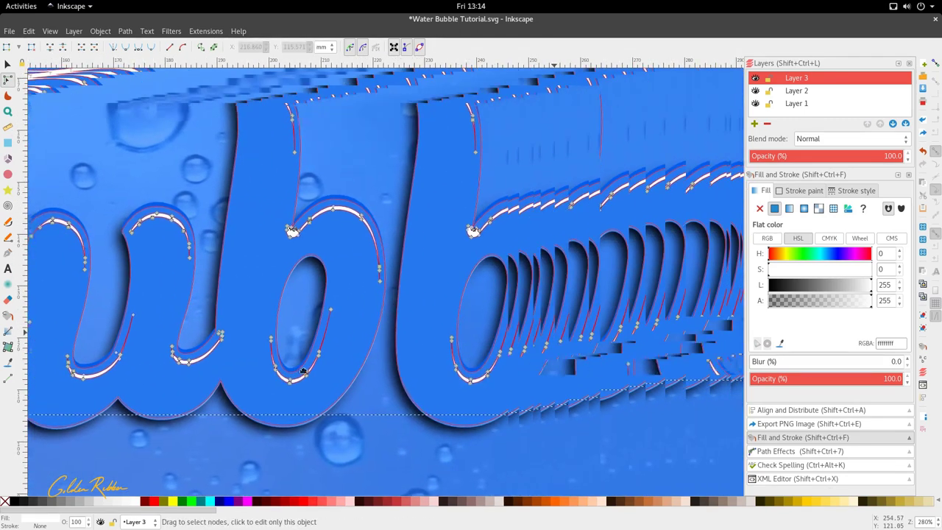
pyautogui.press('s')
pyautogui.hscroll(7, 405, 239)
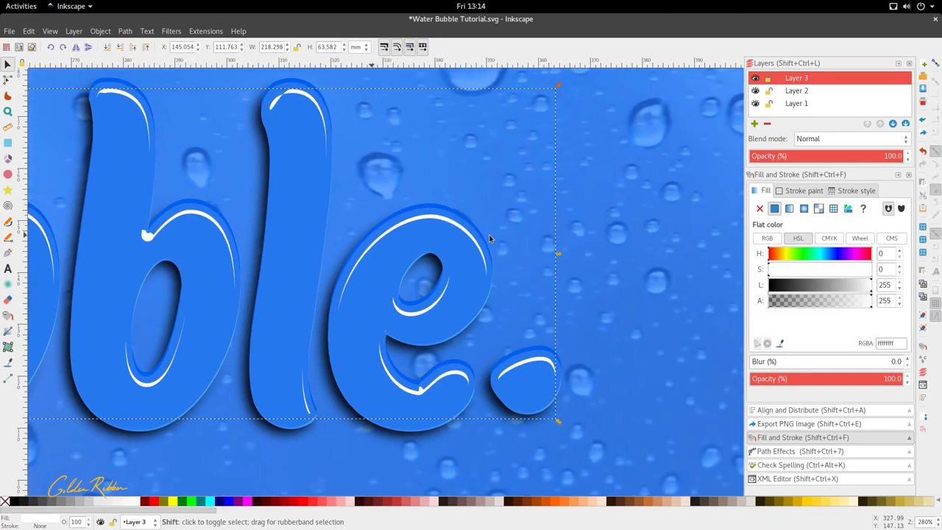
pyautogui.keyDown('ctrl'); pyautogui.scroll(2, 421, 375); pyautogui.keyUp('ctrl')
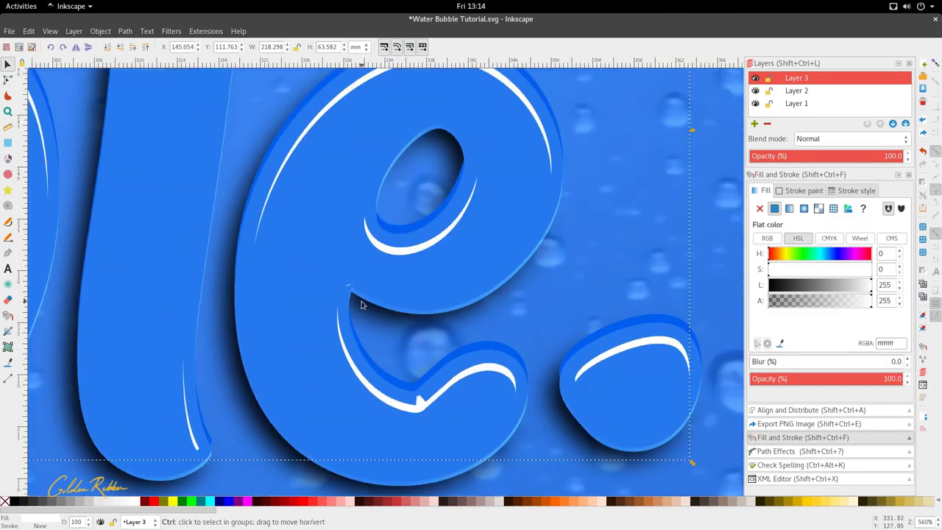
pyautogui.press('n')
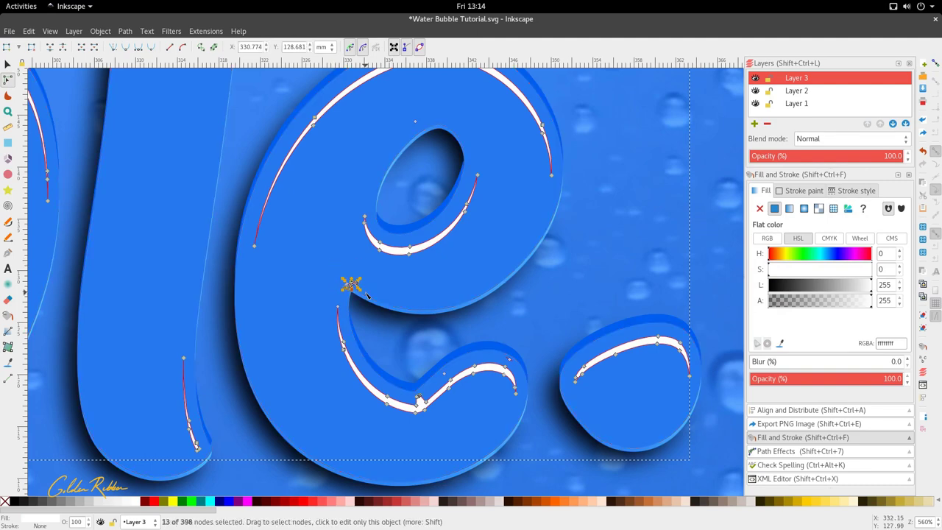
pyautogui.press('Delete')
# Blur the cleaned-up white highlights by 0.6%
pyautogui.keyDown('ctrl'); pyautogui.scroll(-6, 471, 250); pyautogui.keyUp('ctrl')
pyautogui.press('s')
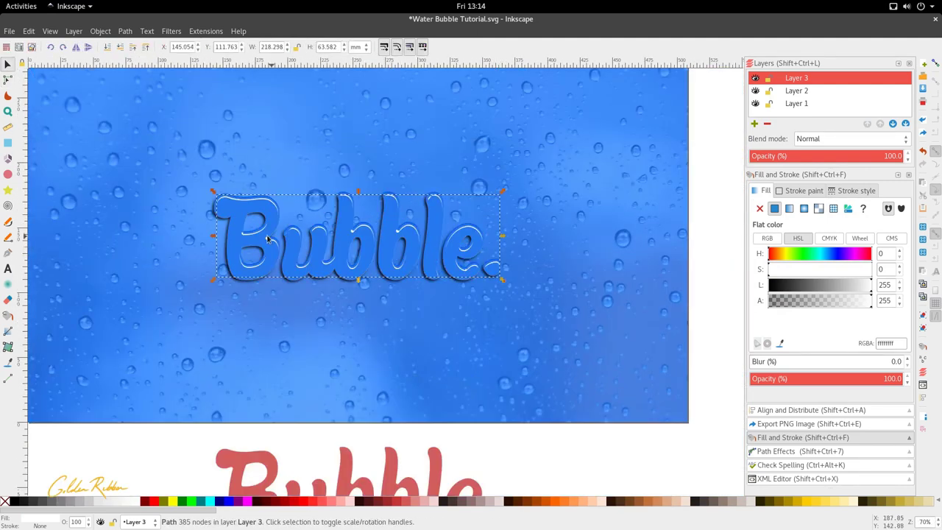
pyautogui.keyDown('ctrl'); pyautogui.scroll(1, 269, 237); pyautogui.keyUp('ctrl')
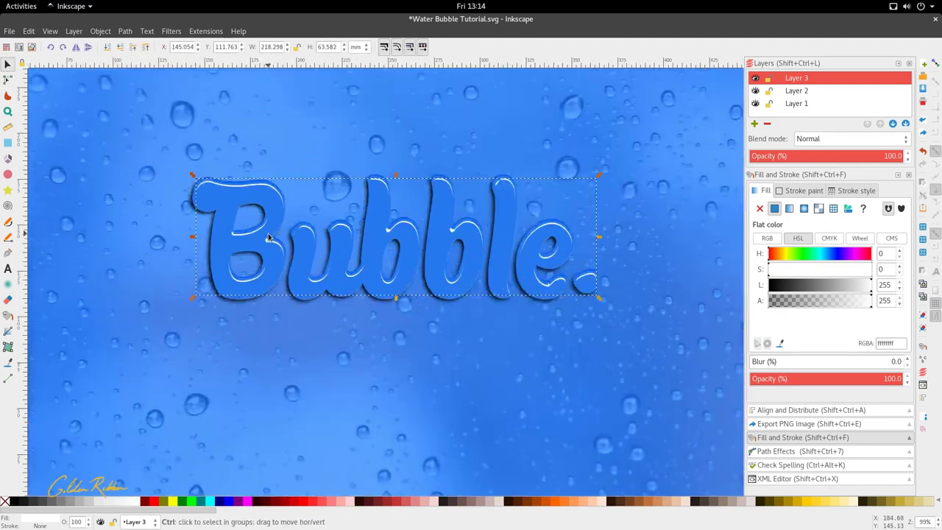
pyautogui.click(752, 362)
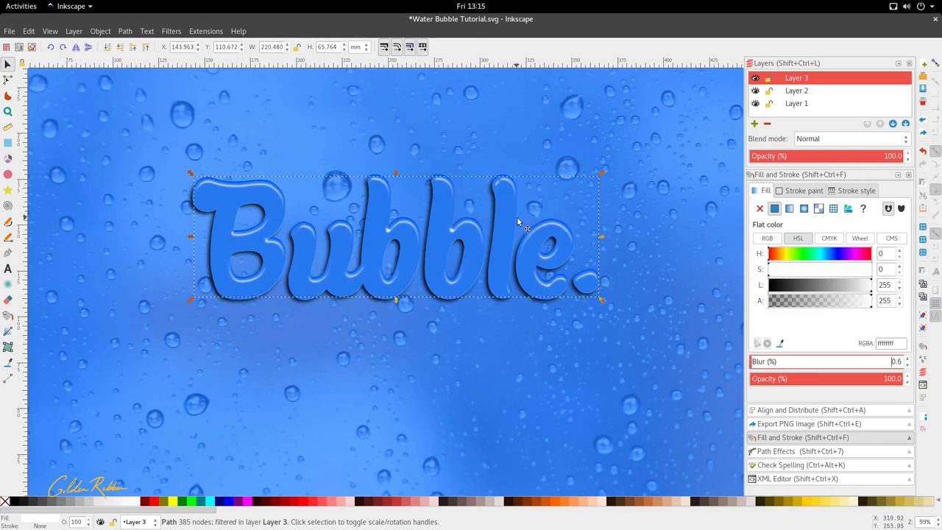
pyautogui.keyDown('ctrl'); pyautogui.scroll(-2, 527, 239); pyautogui.keyUp('ctrl')
pyautogui.hscroll(3, 513, 237)
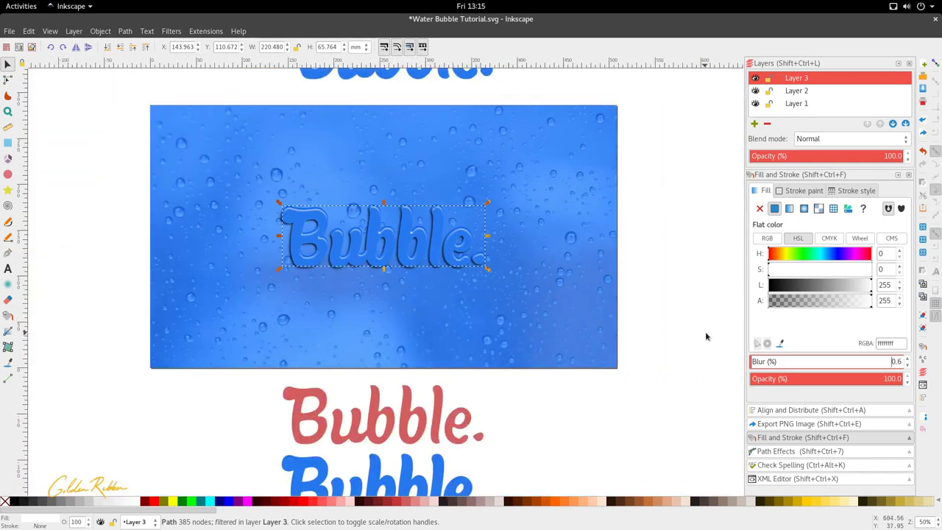
# Delete the nodes forming the small notch in the highlight along the e's lower curve
pyautogui.keyDown('ctrl'); pyautogui.scroll(7, 348, 286); pyautogui.keyUp('ctrl')
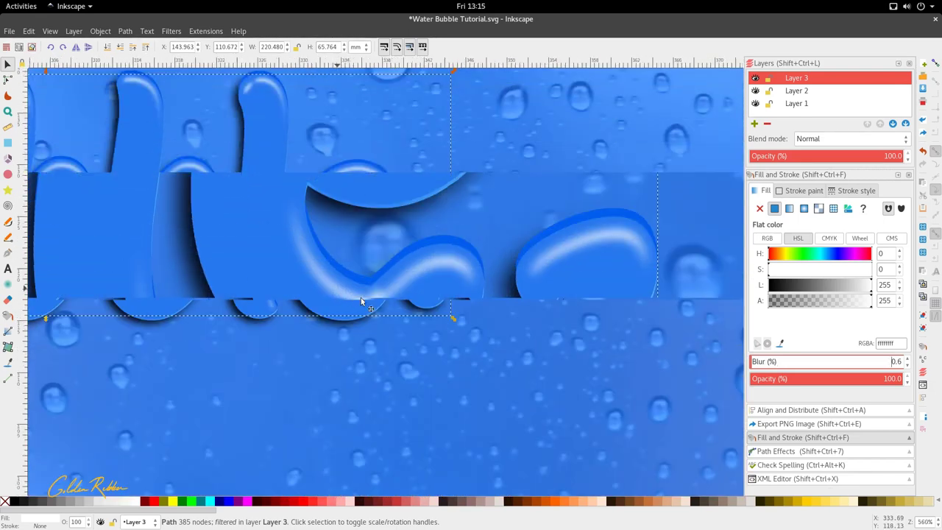
pyautogui.press('n')
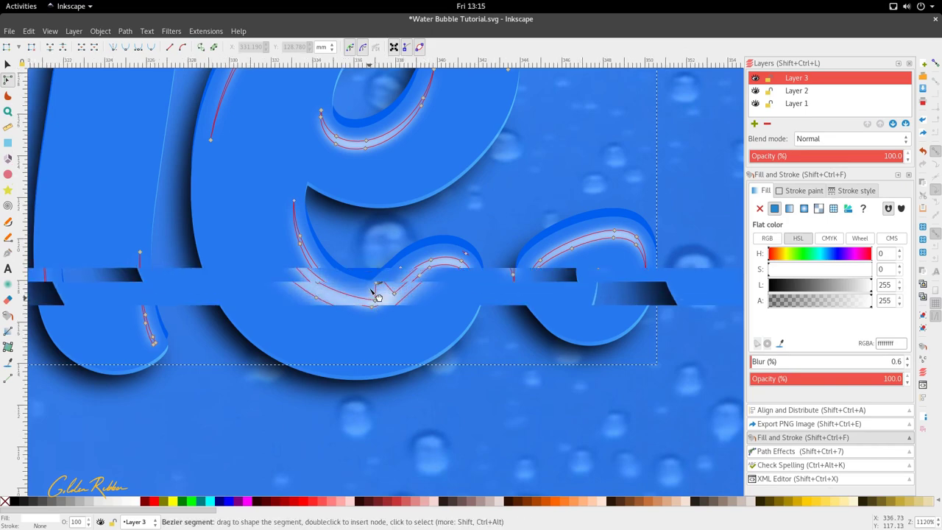
pyautogui.keyDown('ctrl'); pyautogui.scroll(2, 374, 295); pyautogui.keyUp('ctrl')
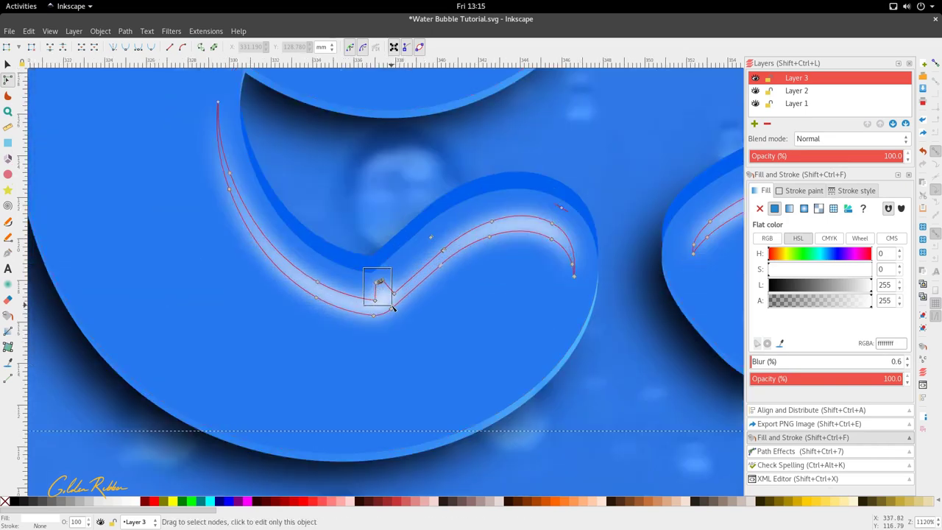
pyautogui.moveTo(392, 308); pyautogui.dragTo(382, 301)
pyautogui.press('Delete')
pyautogui.press('s')
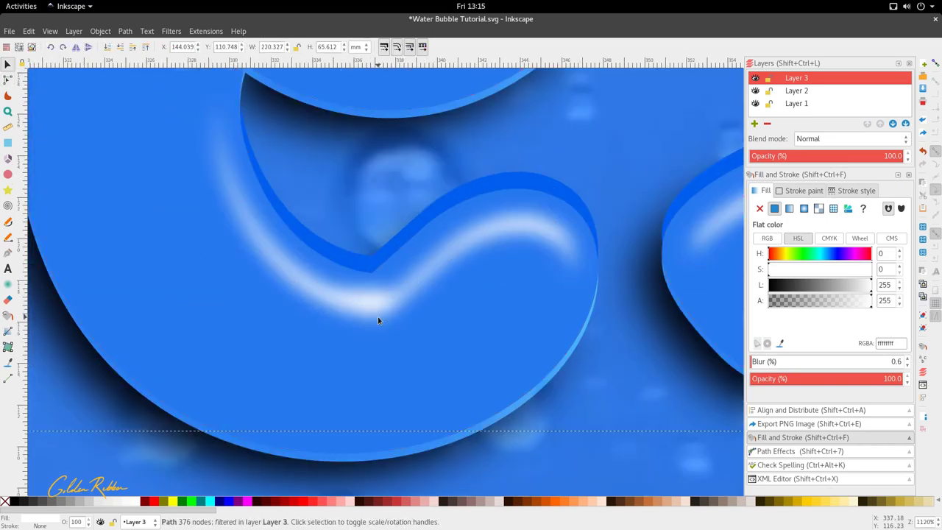
# Set the blur of the smoothed white highlights to 0.6% again
pyautogui.press('n')
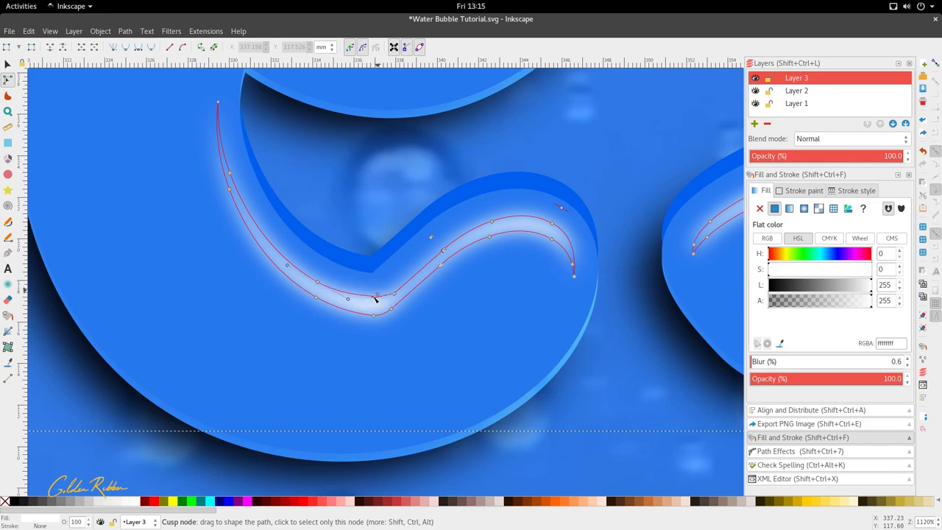
pyautogui.press('s')
pyautogui.keyDown('ctrl'); pyautogui.scroll(-8, 417, 250); pyautogui.keyUp('ctrl')
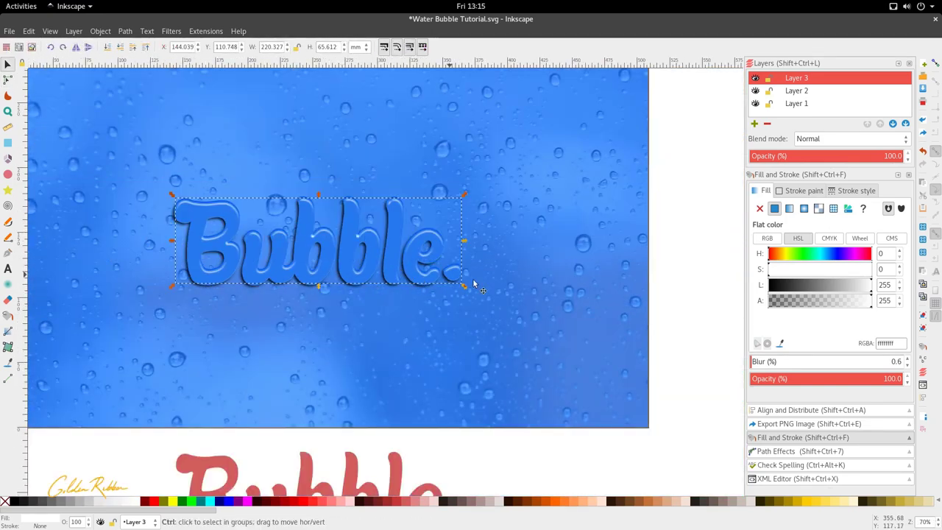
pyautogui.click(751, 362)
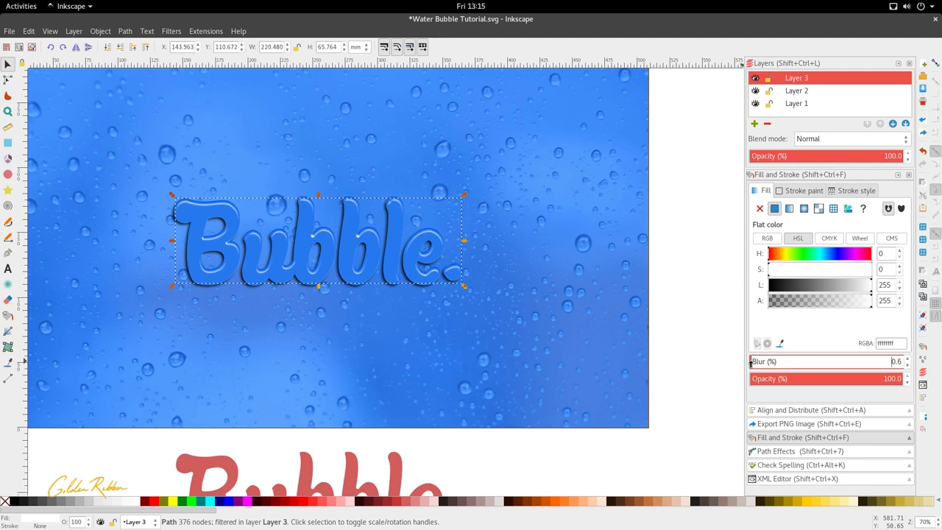
# Move the opaque blue lettering in Layer 3 off the water-drop background to just below it, at about Y -78 mm
pyautogui.click(626, 280)
pyautogui.hscroll(-3, 378, 239)
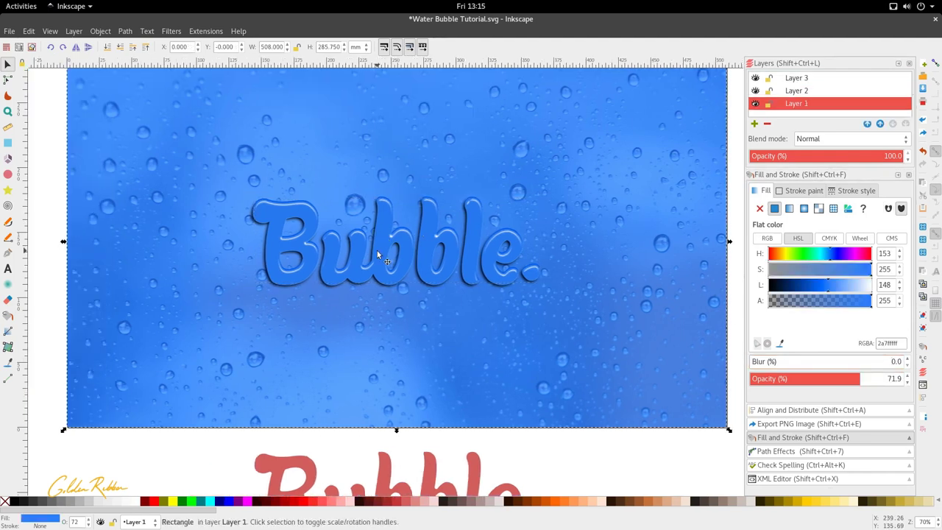
pyautogui.click(408, 262)
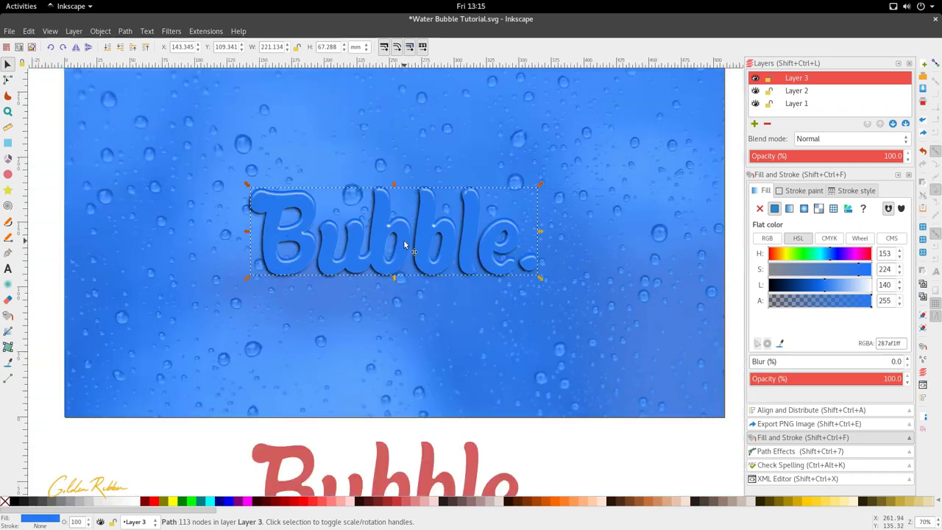
pyautogui.moveTo(404, 263); pyautogui.dragTo(415, 493)
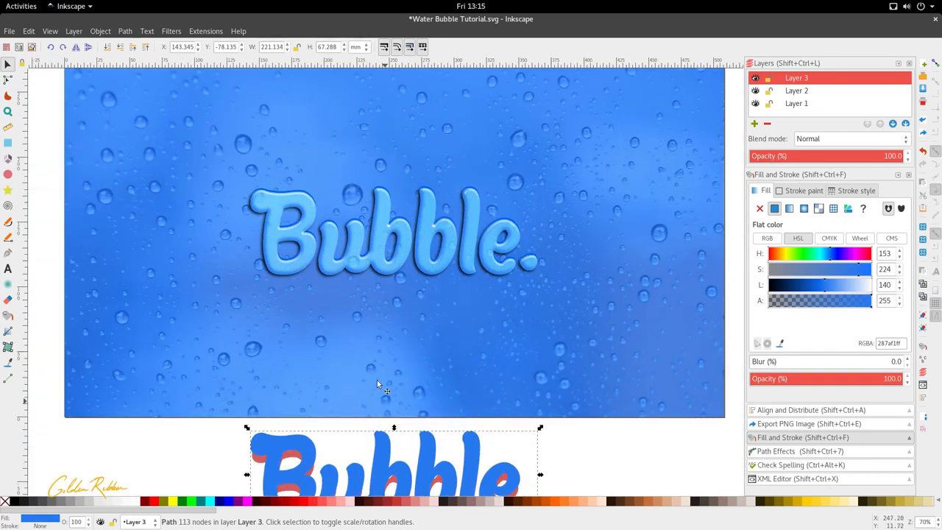
pyautogui.keyDown('ctrl'); pyautogui.scroll(1, 337, 254); pyautogui.keyUp('ctrl')
pyautogui.scroll(3, 348, 241)
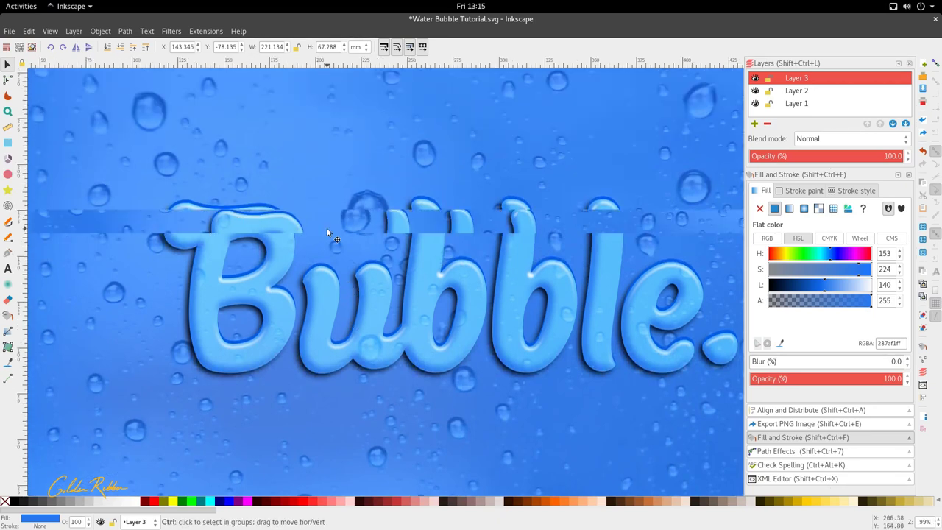
pyautogui.keyDown('ctrl'); pyautogui.scroll(-2, 459, 270); pyautogui.keyUp('ctrl')
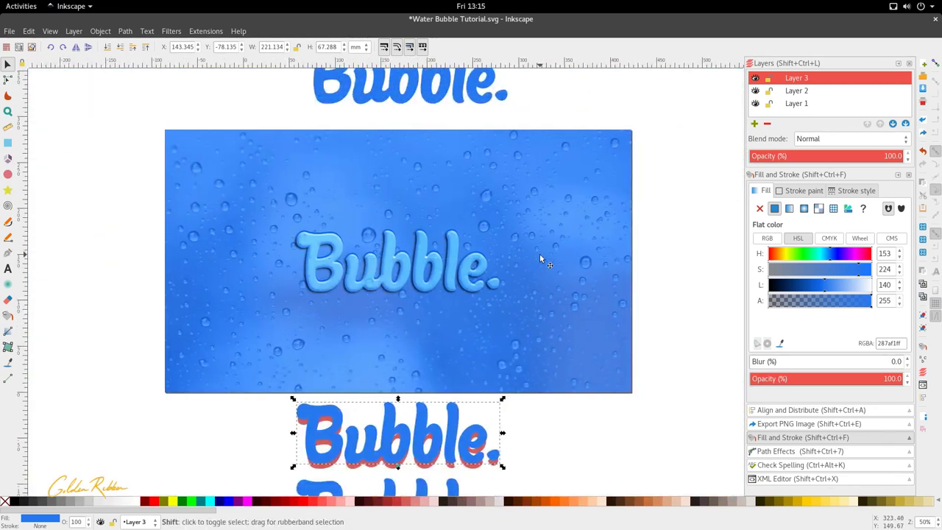
pyautogui.keyDown('ctrl'); pyautogui.scroll(3, 540, 260); pyautogui.keyUp('ctrl')
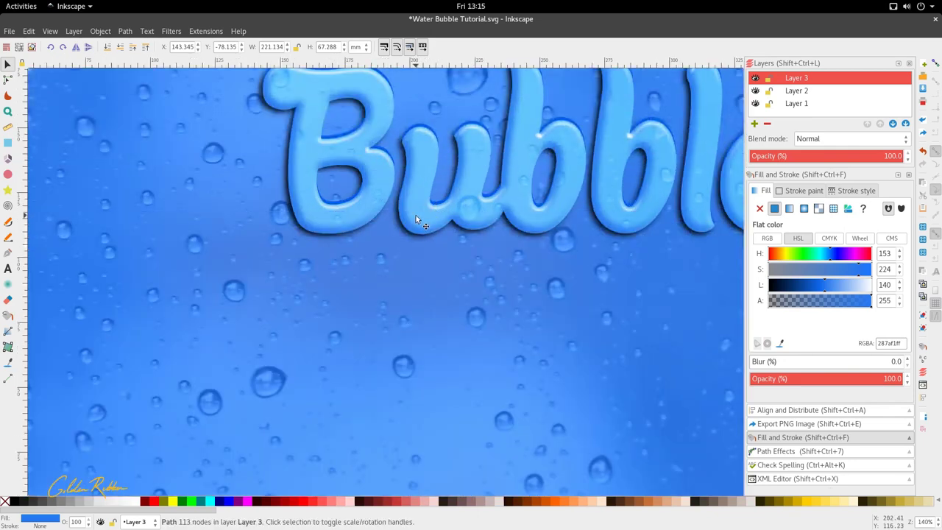
# Recolor the blurred black shadow in Layer 1 with a sampled background blue, darkened to navy 061936ff
pyautogui.click(420, 219)
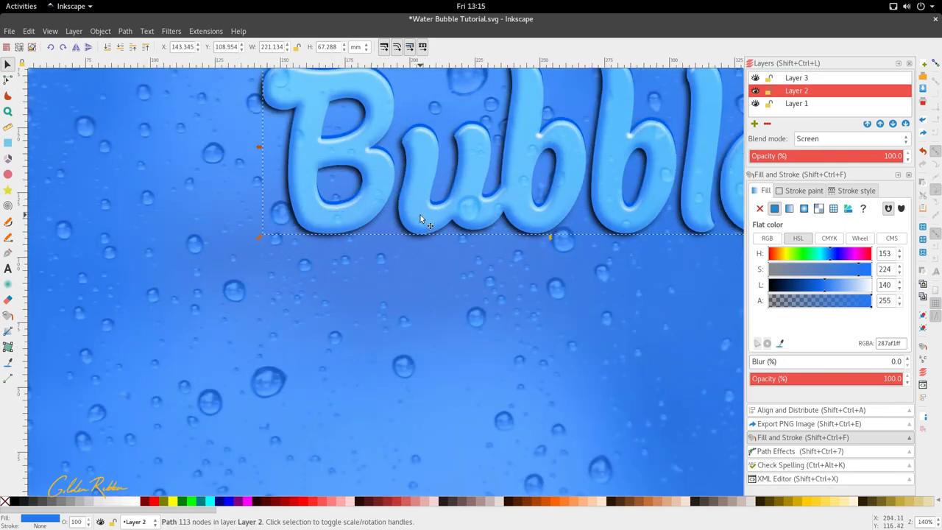
pyautogui.moveTo(420, 219); pyautogui.dragTo(427, 319)
pyautogui.keyDown('ctrl'); pyautogui.scroll(-1, 428, 320); pyautogui.keyUp('ctrl')
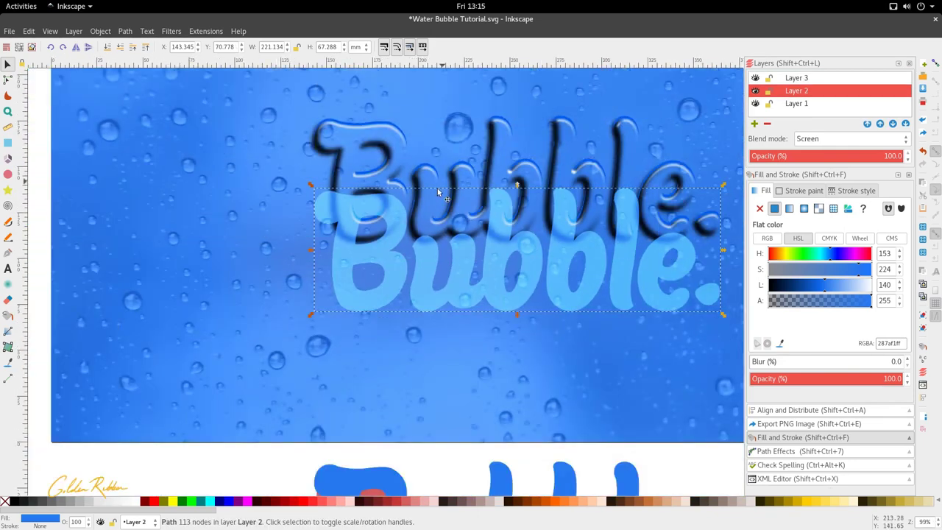
pyautogui.keyDown('ctrl'); pyautogui.scroll(2, 412, 199); pyautogui.keyUp('ctrl')
pyautogui.click(422, 194)
pyautogui.keyDown('alt'); pyautogui.click(420, 184); pyautogui.keyUp('alt')
pyautogui.keyDown('ctrl'); pyautogui.scroll(-3, 419, 184); pyautogui.keyUp('ctrl')
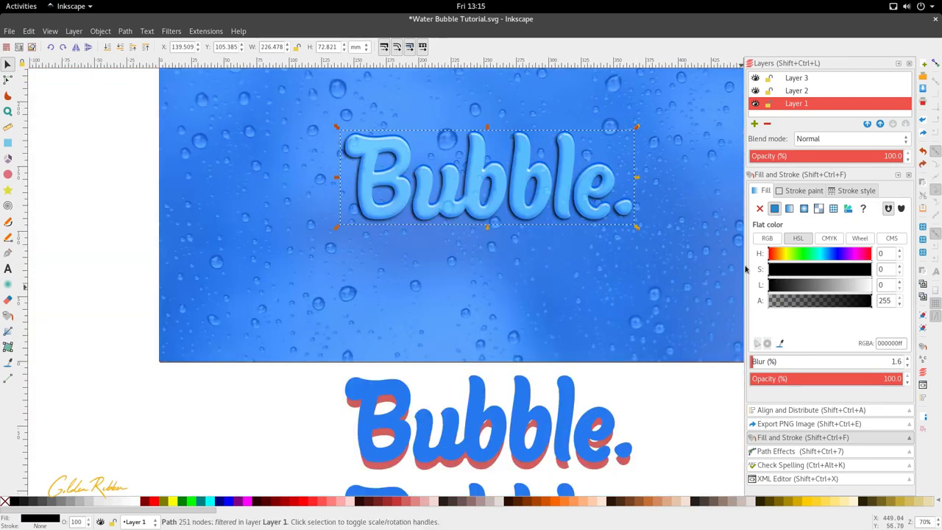
pyautogui.press('d')
pyautogui.click(537, 248)
pyautogui.click(800, 286)
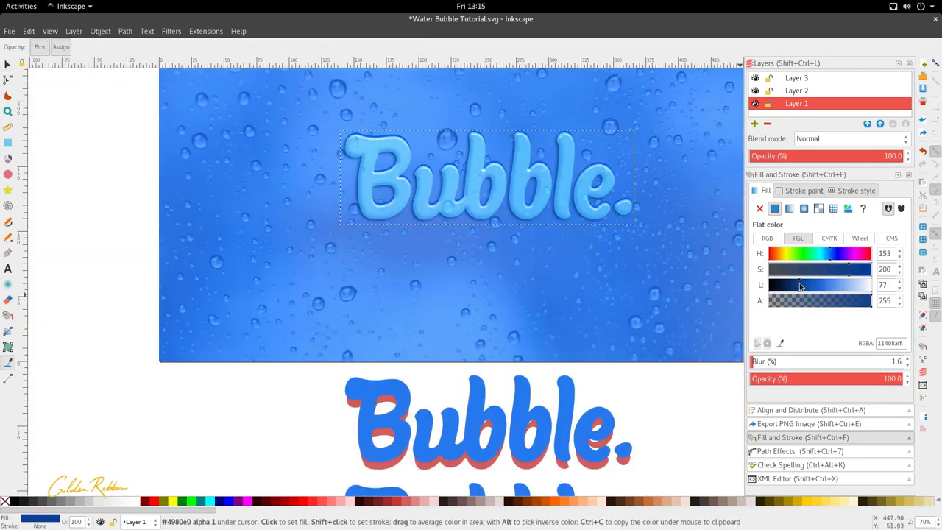
pyautogui.moveTo(800, 286); pyautogui.dragTo(790, 286)
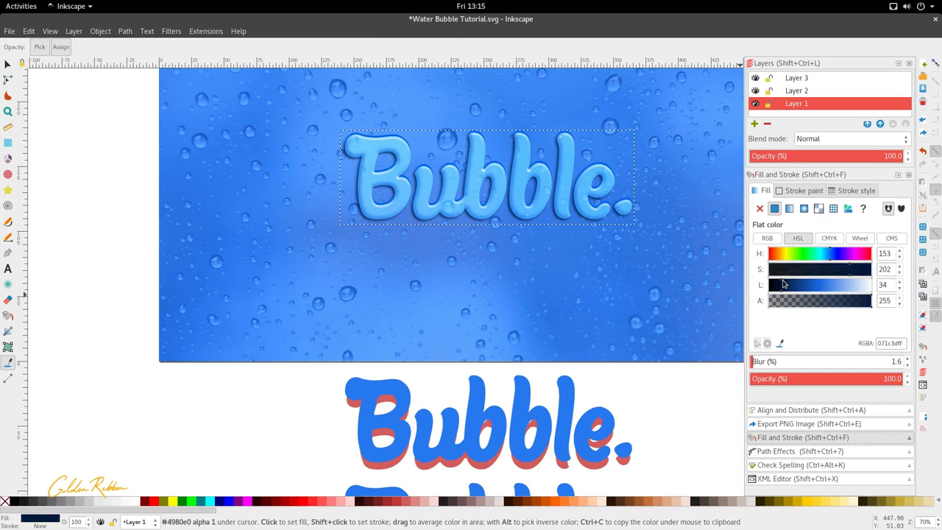
pyautogui.keyDown('ctrl'); pyautogui.scroll(-2, 488, 200); pyautogui.keyUp('ctrl')
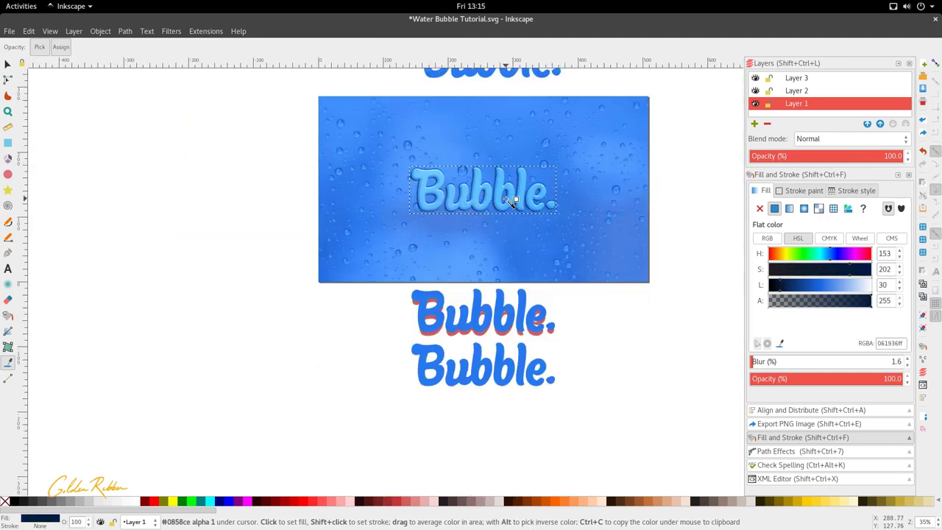
# Set the blur of the white highlights on the lettering to 0.3%
pyautogui.press('s')
pyautogui.scroll(4, 515, 201)
pyautogui.click(494, 144)
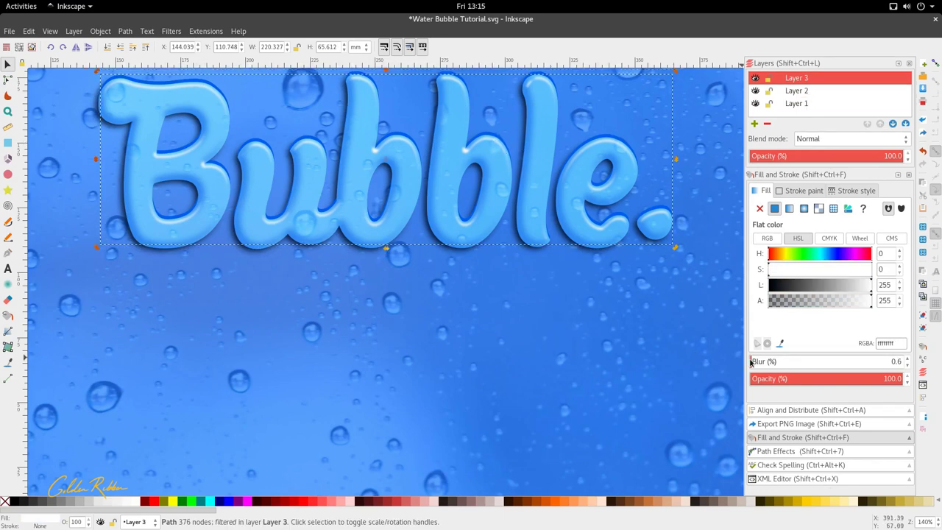
pyautogui.moveTo(750, 361); pyautogui.dragTo(751, 361)
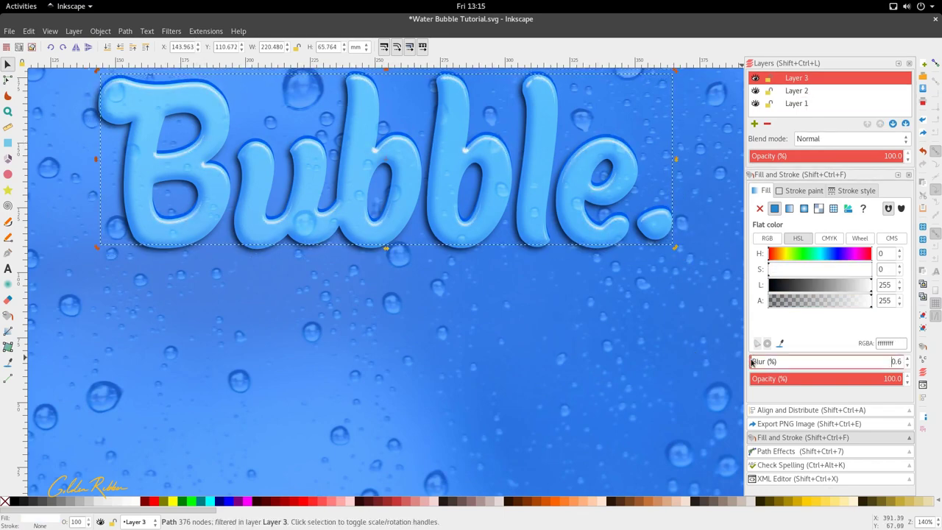
pyautogui.keyDown('ctrl'); pyautogui.scroll(-2, 584, 288); pyautogui.keyUp('ctrl')
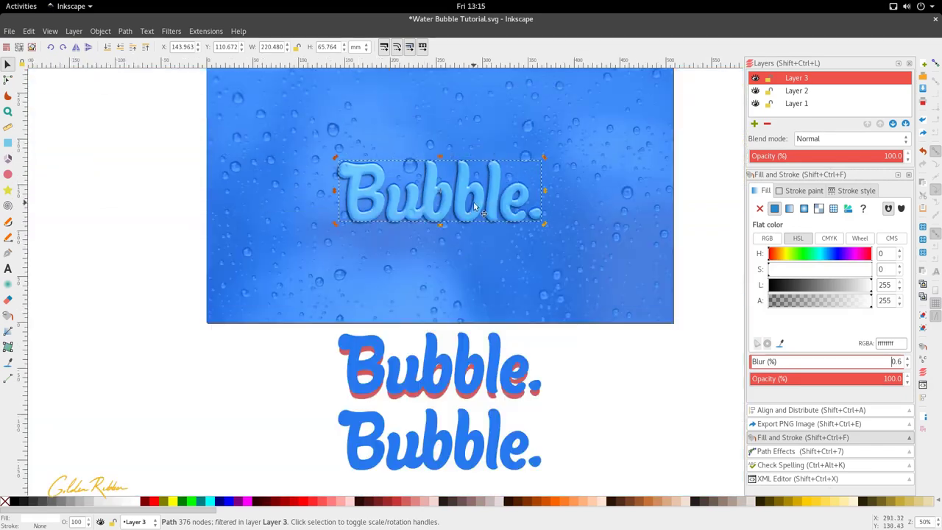
pyautogui.click(752, 362)
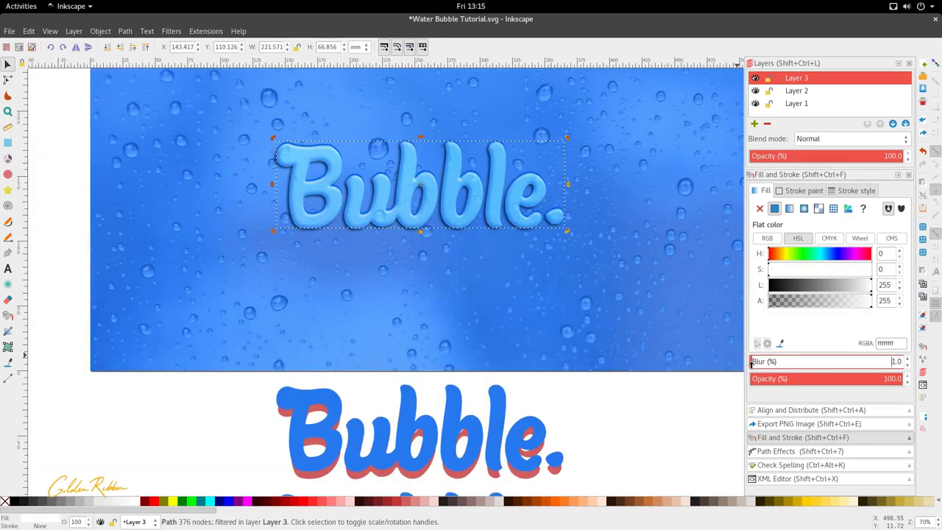
pyautogui.scroll(-1, 750, 361)
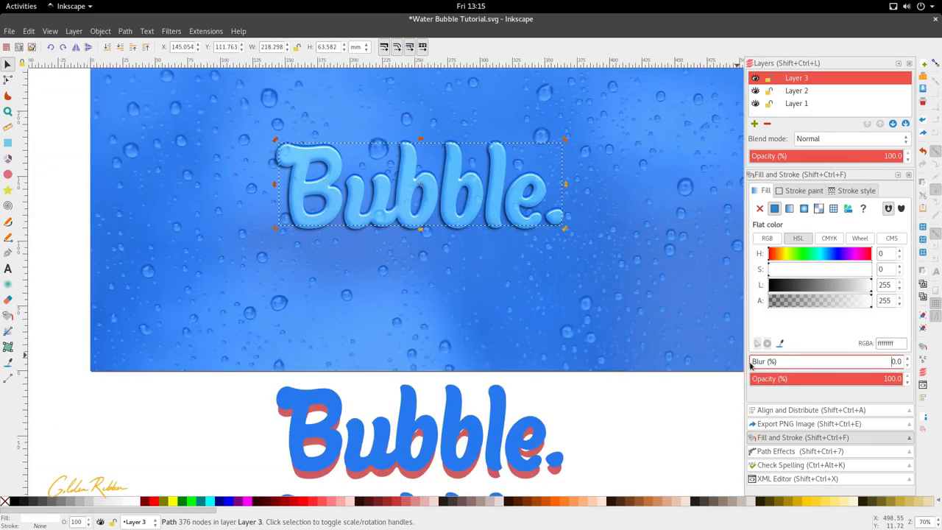
pyautogui.scroll(1, 750, 366)
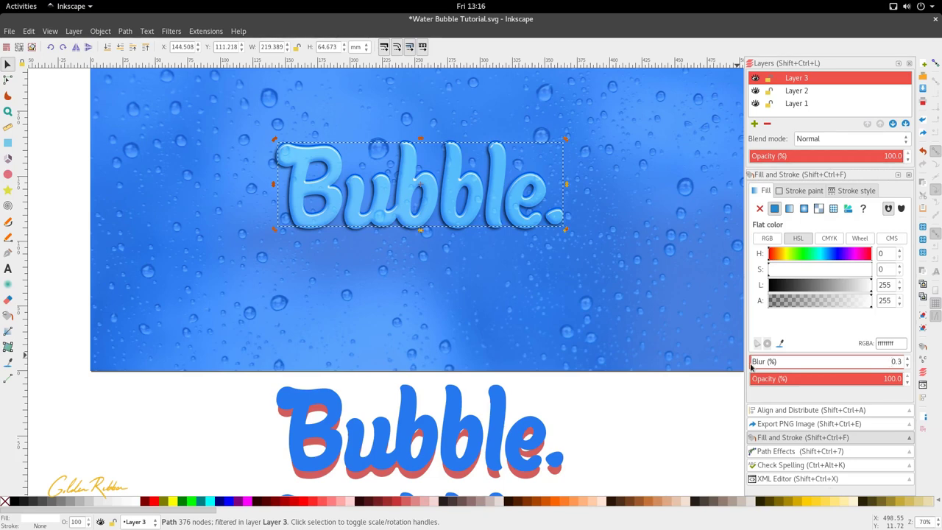
pyautogui.click(601, 333)
pyautogui.scroll(-1, 543, 286)
pyautogui.scroll(2, 464, 308)
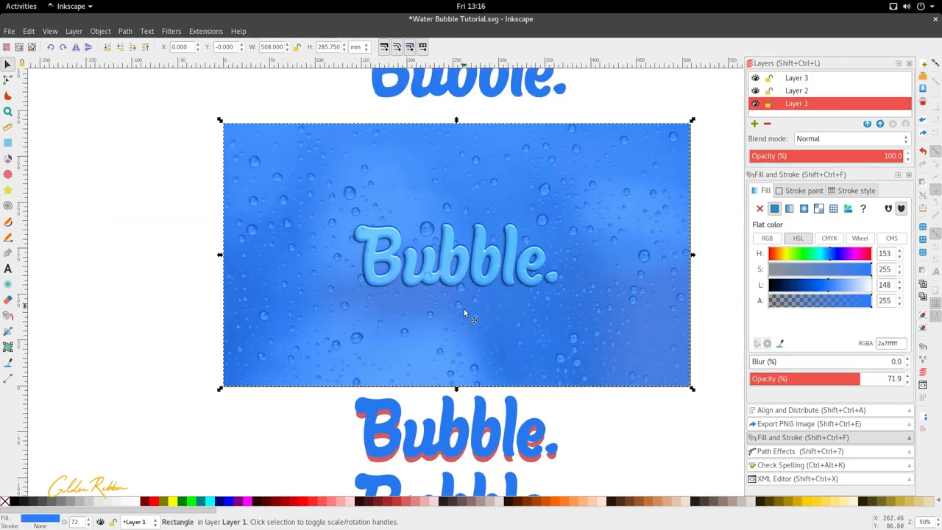
# Move the spare blue and red lettering copies from below the background to the empty canvas on its left side
pyautogui.scroll(-4, 464, 311)
pyautogui.moveTo(302, 474); pyautogui.dragTo(677, 304)
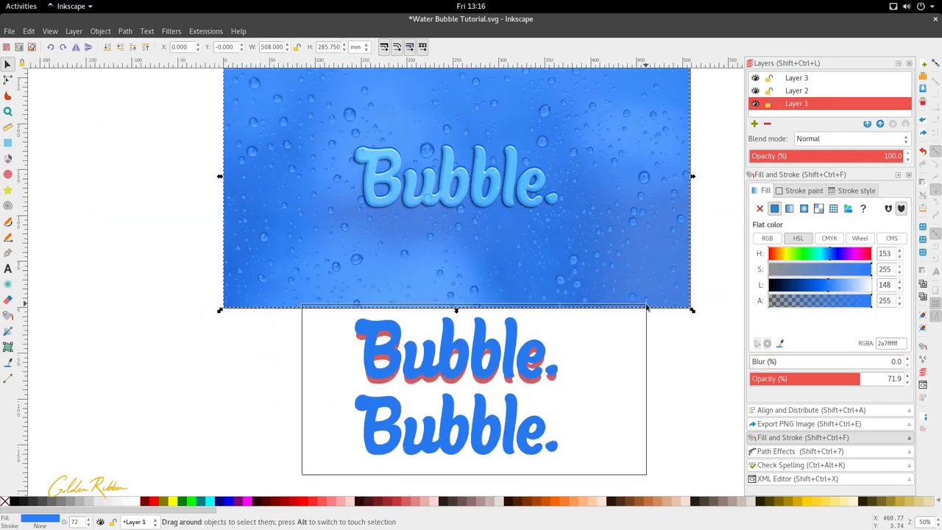
pyautogui.keyDown('ctrl'); pyautogui.scroll(-3, 546, 269); pyautogui.keyUp('ctrl')
pyautogui.moveTo(514, 305); pyautogui.dragTo(356, 200)
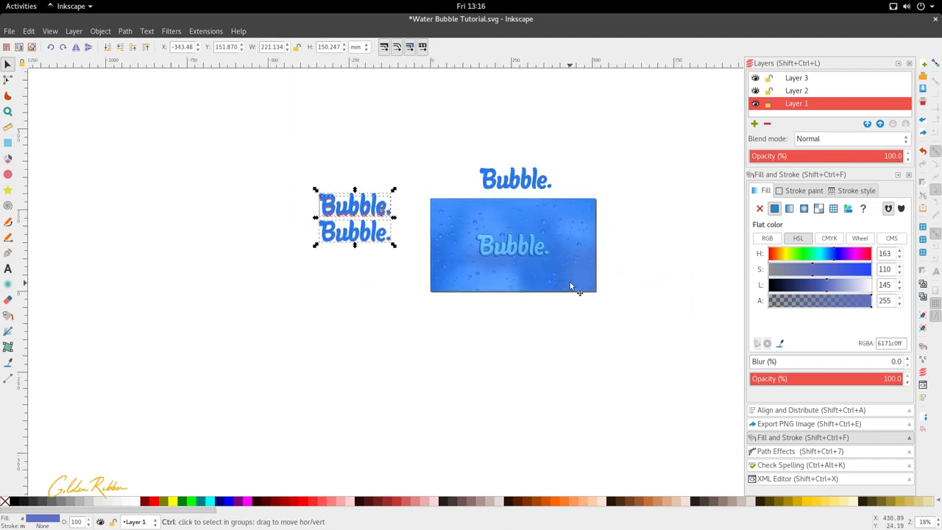
pyautogui.keyDown('ctrl'); pyautogui.scroll(1, 576, 276); pyautogui.keyUp('ctrl')
pyautogui.keyDown('ctrl'); pyautogui.scroll(3, 482, 228); pyautogui.keyUp('ctrl')
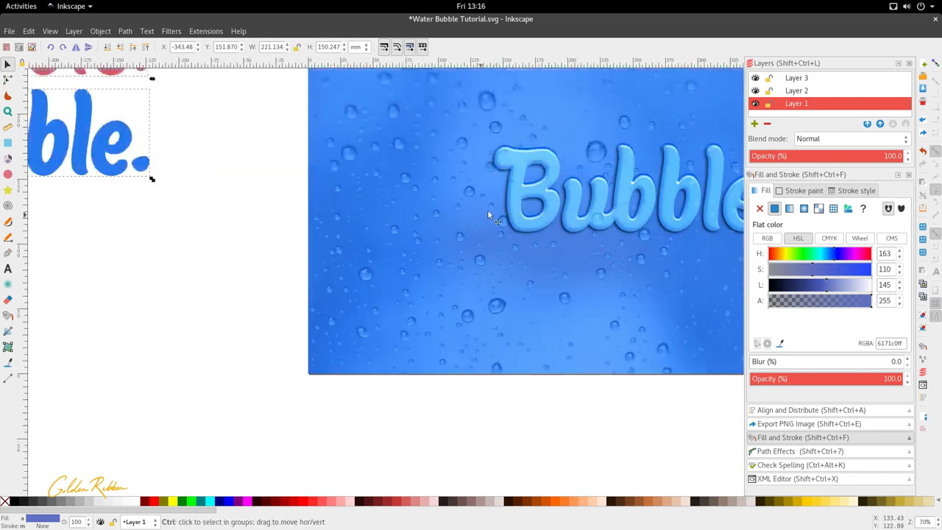
pyautogui.scroll(1, 508, 203)
pyautogui.keyDown('ctrl'); pyautogui.scroll(2, 530, 214); pyautogui.keyUp('ctrl')
pyautogui.hscroll(2, 515, 221)
pyautogui.keyDown('ctrl'); pyautogui.scroll(2, 491, 191); pyautogui.keyUp('ctrl')
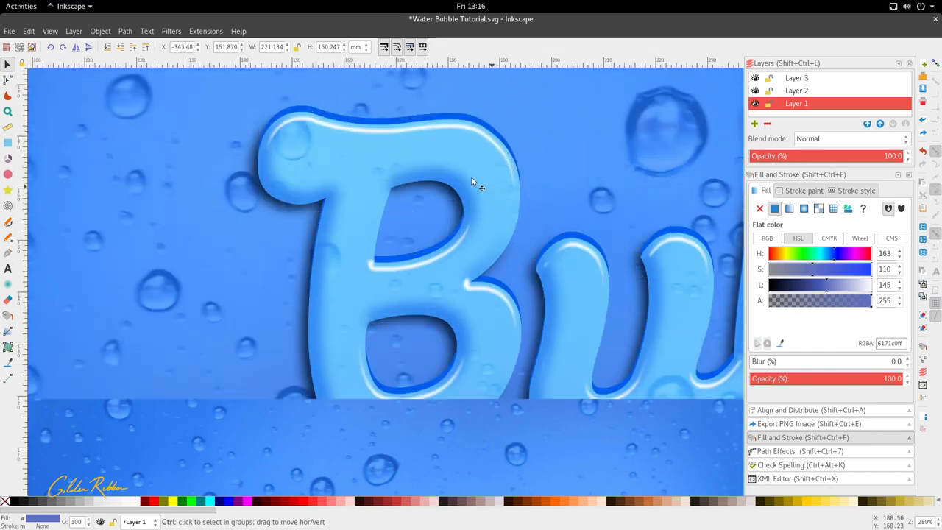
pyautogui.moveTo(459, 165); pyautogui.dragTo(457, 290)
pyautogui.click(451, 184)
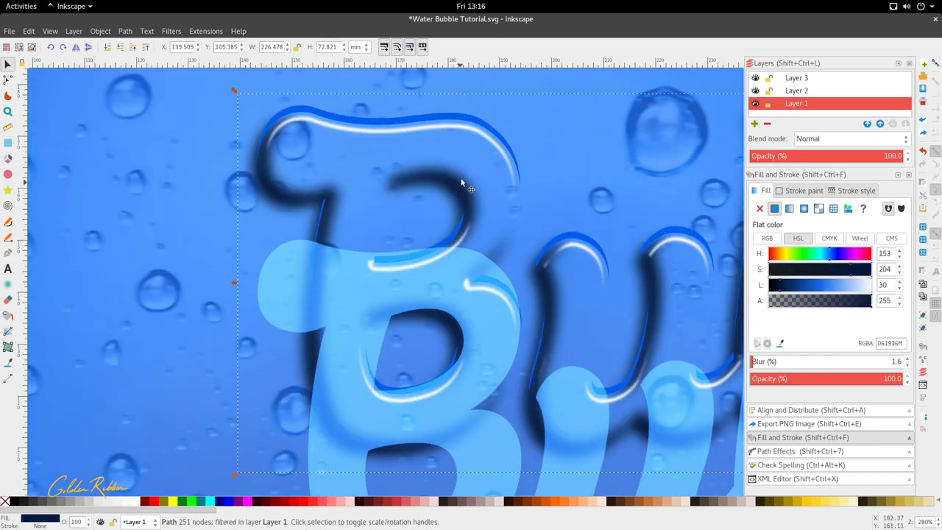
pyautogui.keyDown('ctrl'); pyautogui.scroll(-4, 452, 164); pyautogui.keyUp('ctrl')
pyautogui.keyDown('ctrl'); pyautogui.scroll(2, 505, 193); pyautogui.keyUp('ctrl')
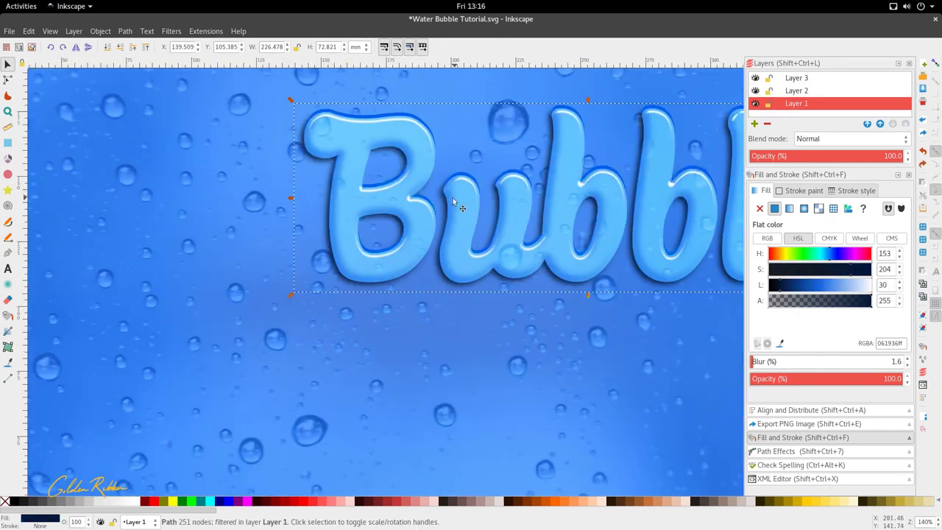
pyautogui.keyDown('ctrl'); pyautogui.scroll(-1, 414, 171); pyautogui.keyUp('ctrl')
pyautogui.click(421, 182)
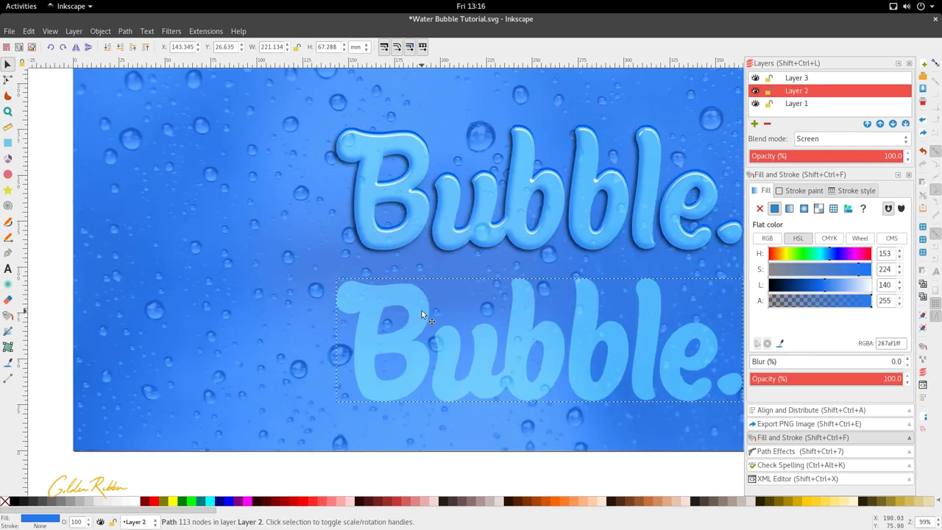
pyautogui.press('Escape')
# Move the upper spare blue lettering up so it lies over the red inset copy, at about Y 226.5 mm
pyautogui.keyDown('ctrl'); pyautogui.scroll(-4, 427, 184); pyautogui.keyUp('ctrl')
pyautogui.scroll(3, 416, 184)
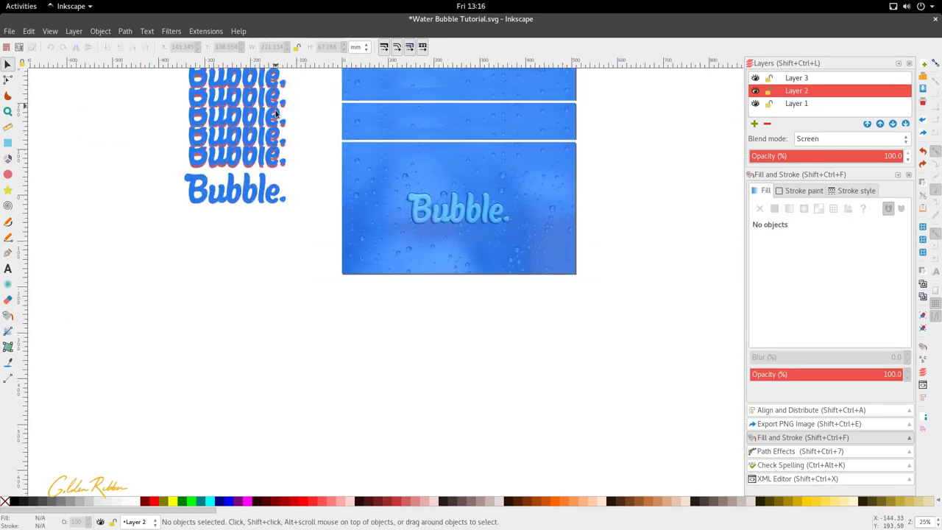
pyautogui.click(435, 250)
pyautogui.moveTo(481, 276); pyautogui.dragTo(270, 179)
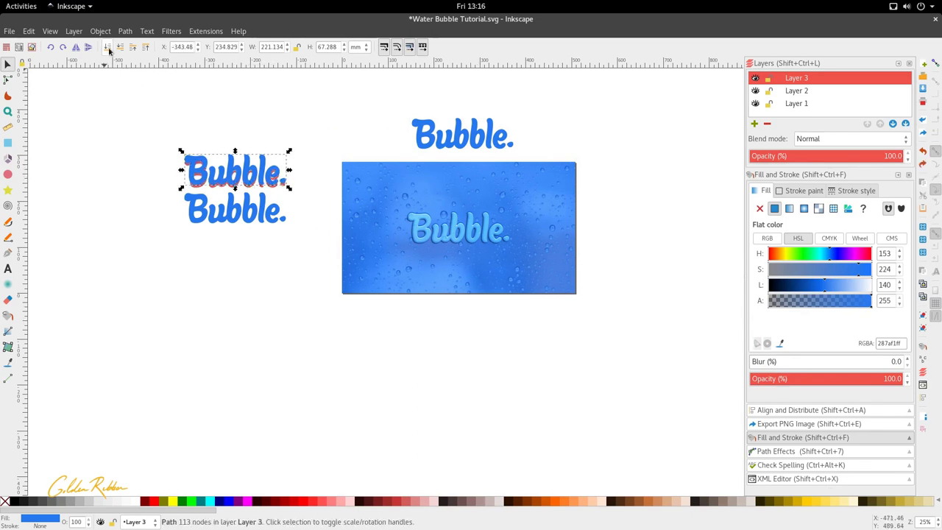
pyautogui.keyDown('ctrl'); pyautogui.scroll(3, 205, 175); pyautogui.keyUp('ctrl')
pyautogui.moveTo(185, 169); pyautogui.dragTo(185, 185)
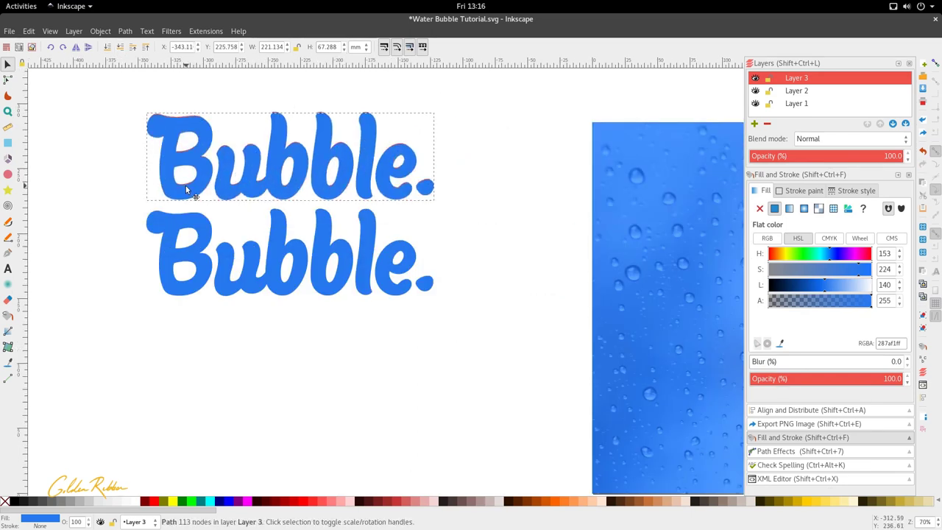
# Cut the red inset lettering from behind the blue copy and paste it in place in front of it
pyautogui.moveTo(174, 127); pyautogui.dragTo(174, 176)
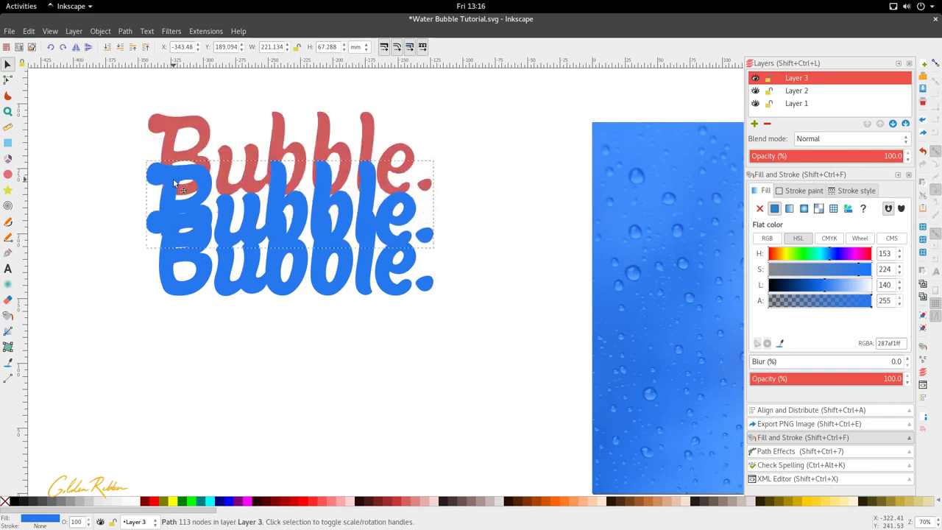
pyautogui.click(179, 127)
pyautogui.hotkey('ctrl', 'z')
pyautogui.press('Delete')
pyautogui.click(199, 147)
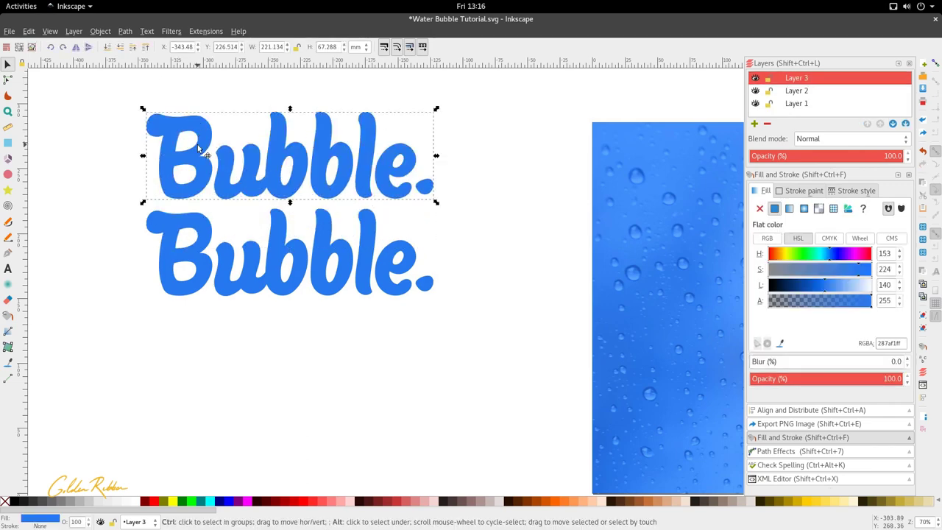
pyautogui.hotkey('ctrl', 'alt', 'v')
pyautogui.scroll(-3, 200, 139)
pyautogui.scroll(6, 196, 139)
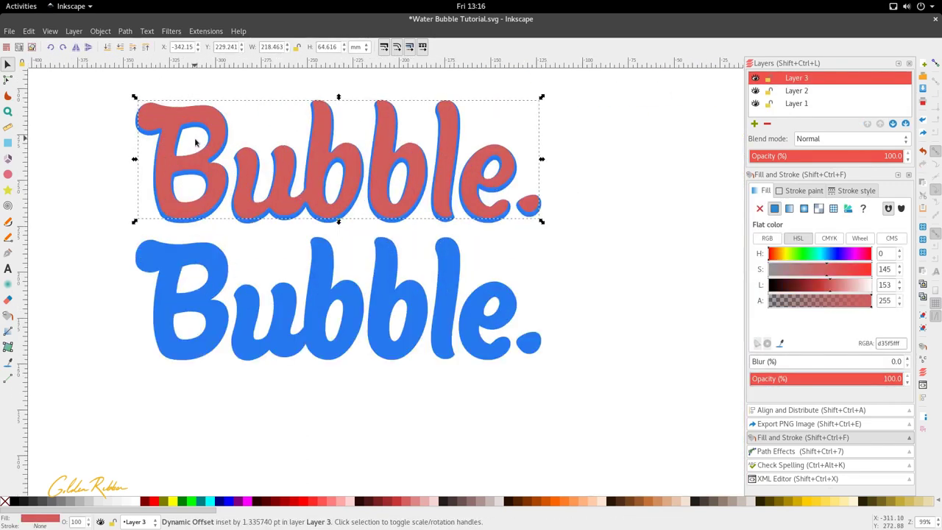
# Nudge the red inset lettering to Y 227.771 mm so it sits centred inside the blue lettering with an even rim
pyautogui.moveTo(236, 151); pyautogui.dragTo(236, 153)
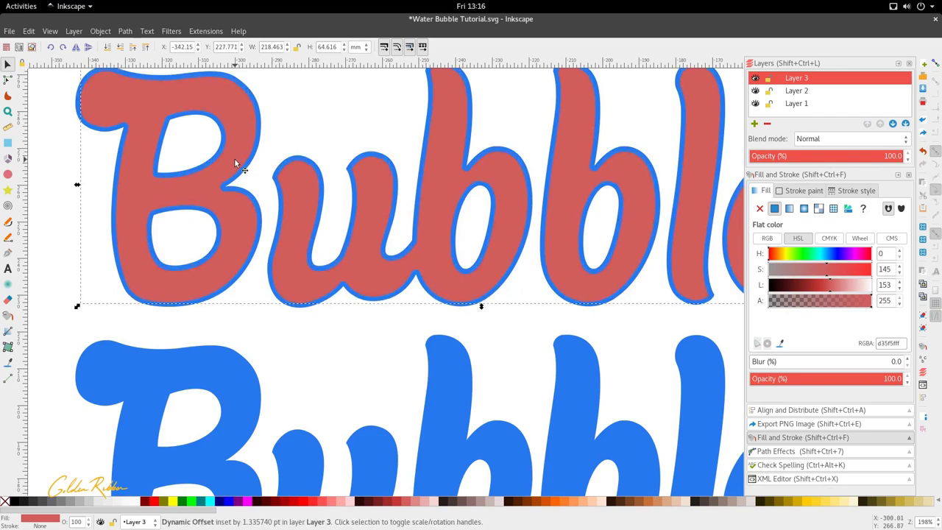
pyautogui.scroll(-2, 236, 153)
pyautogui.scroll(1, 242, 130)
# Subtract the red inset lettering from the blue copy with the Difference operation, leaving only a thin rim
pyautogui.press('shift')
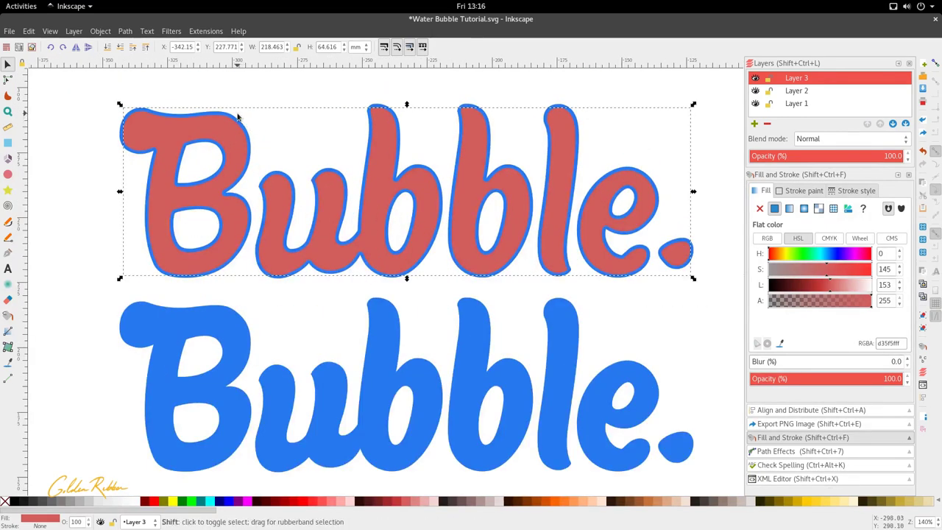
pyautogui.keyDown('shift'); pyautogui.click(236, 118); pyautogui.keyUp('shift')
pyautogui.click(125, 31)
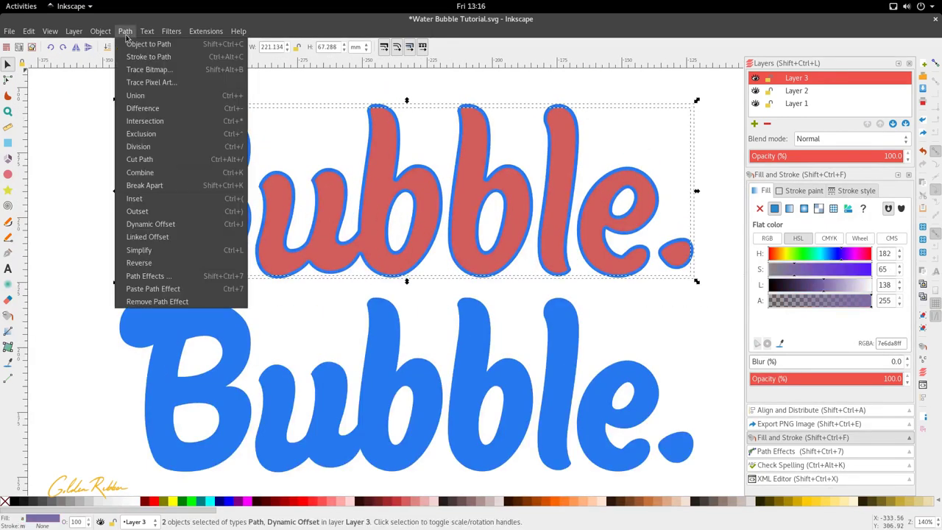
pyautogui.click(161, 115)
pyautogui.scroll(-5, 388, 185)
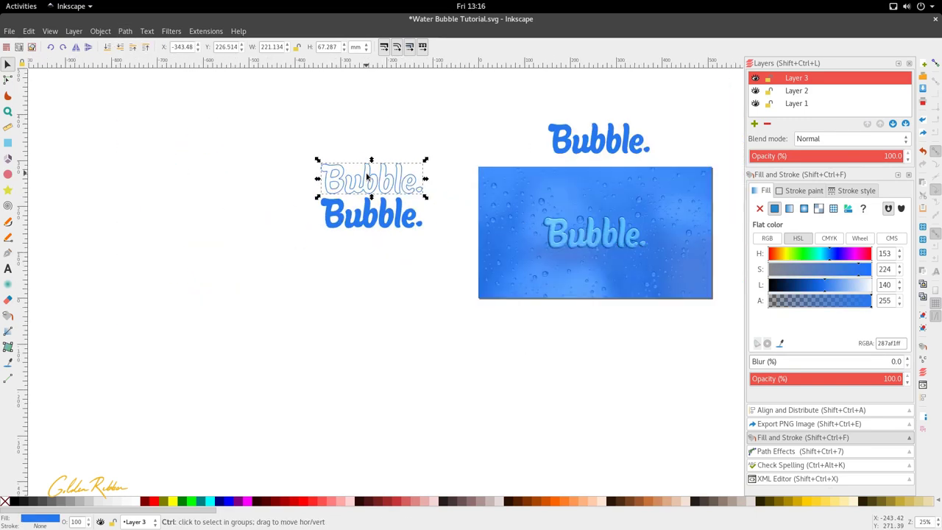
# Move the rim outline and the remaining spare blue lettering onto the background, just below the finished bubble lettering
pyautogui.moveTo(387, 185); pyautogui.dragTo(640, 285)
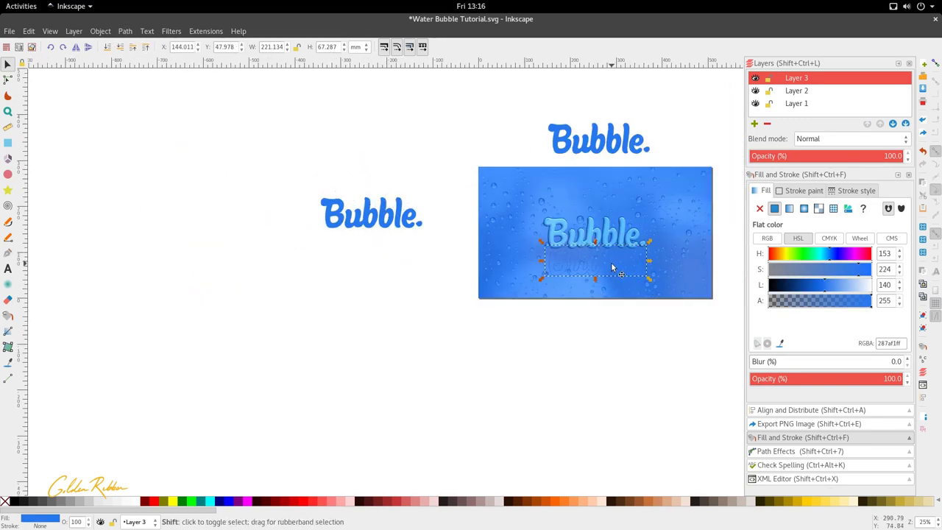
pyautogui.hscroll(6, 612, 267)
pyautogui.scroll(1, 483, 212)
pyautogui.moveTo(206, 216); pyautogui.dragTo(496, 284)
pyautogui.scroll(2, 493, 283)
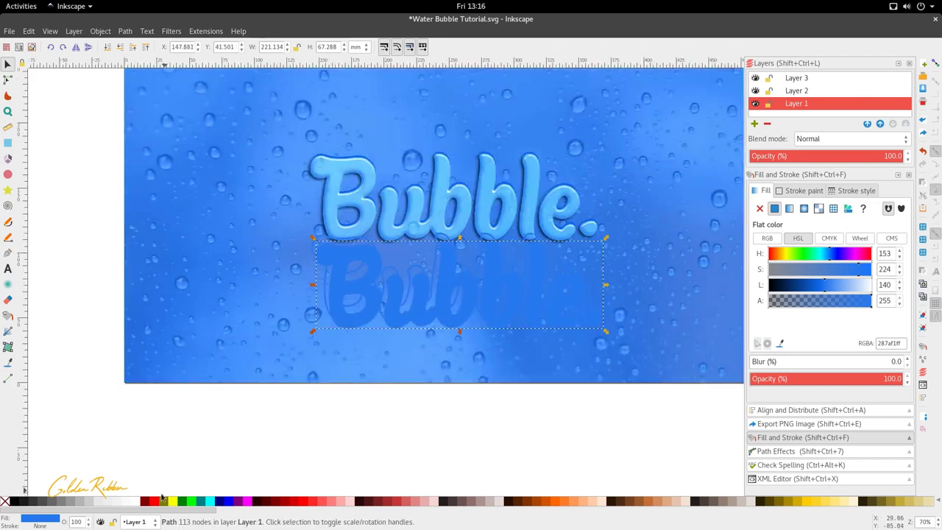
# Fill the spare lettering with white and move the rim outline so it lies exactly over its edges
pyautogui.click(135, 502)
pyautogui.click(325, 271)
pyautogui.press('d')
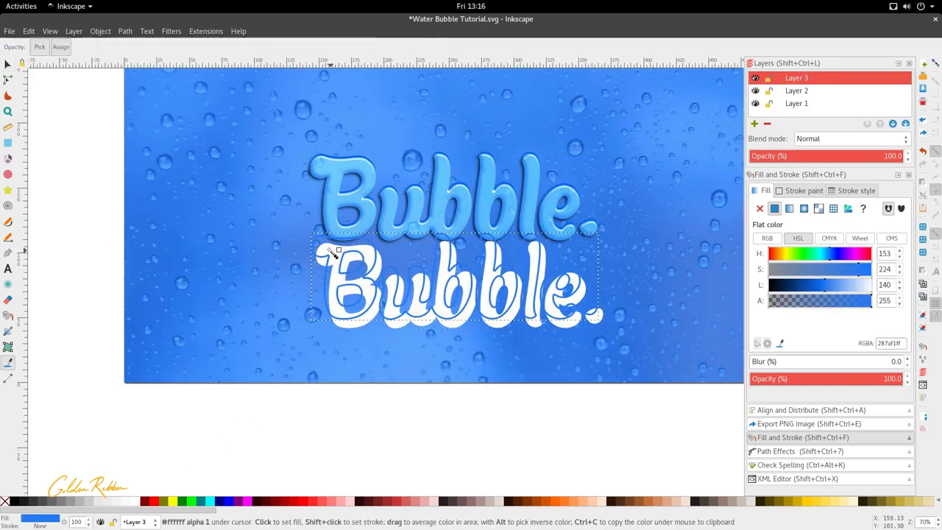
pyautogui.click(330, 251)
pyautogui.press('s')
pyautogui.moveTo(324, 288); pyautogui.dragTo(377, 303)
# Recolour the rim outline with a light blue (62befd) sampled from the bubble lettering and blur it by 1.6%
pyautogui.press('d')
pyautogui.click(434, 230)
pyautogui.press('s')
pyautogui.scroll(2, 379, 314)
pyautogui.click(752, 362)
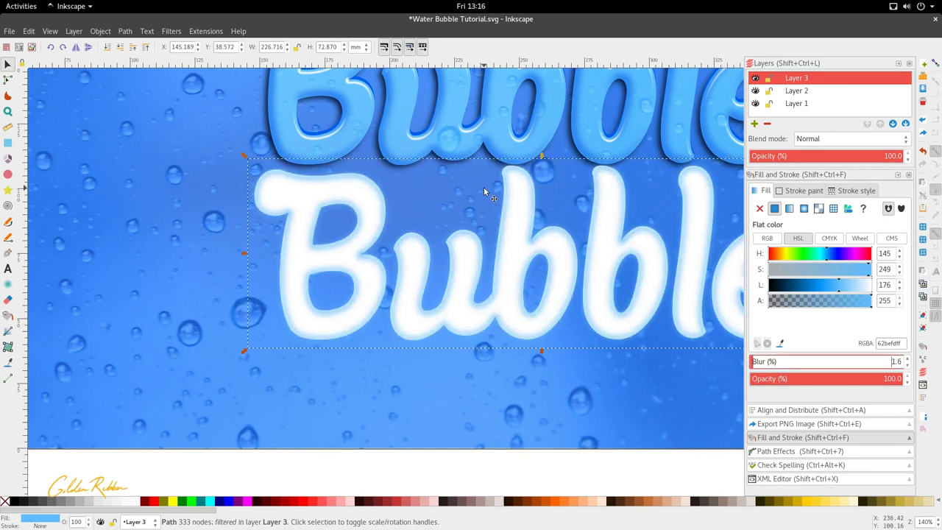
# Resample the blurred rim's fill from the bubble lettering until it is the deeper blue 2090f7
pyautogui.click(465, 381)
pyautogui.click(426, 332)
pyautogui.press('F7')
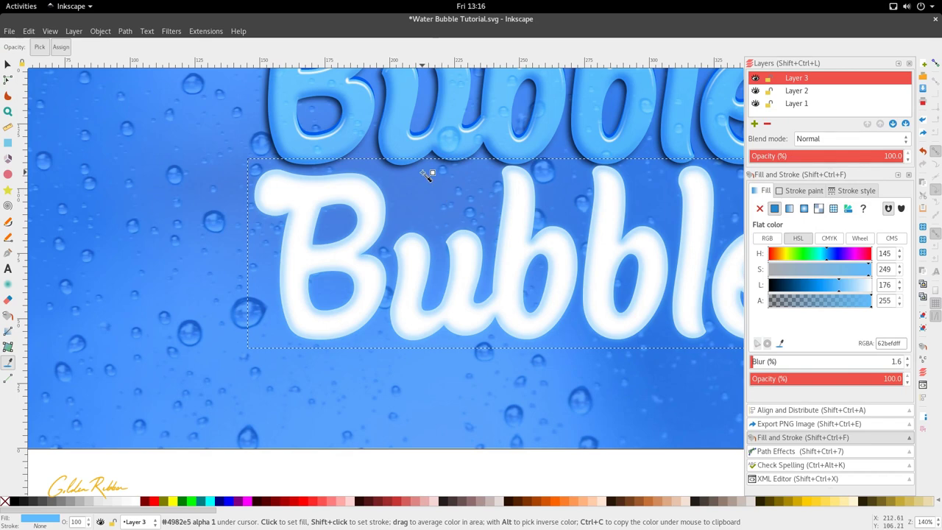
pyautogui.click(423, 170)
pyautogui.click(357, 153)
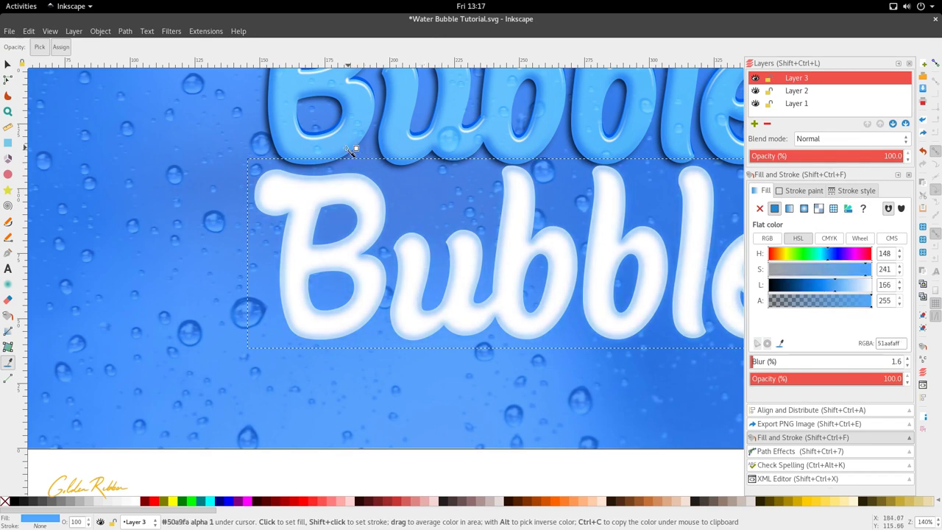
pyautogui.click(331, 136)
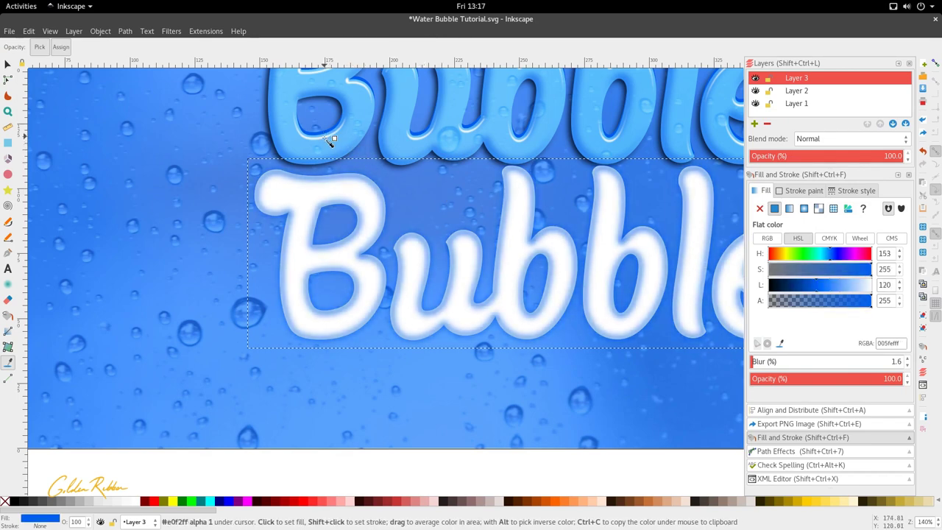
pyautogui.press('s')
# Cut the white lettering from behind the blurred rim and paste it in place in front, on Layer 3
pyautogui.keyDown('alt'); pyautogui.click(298, 193); pyautogui.keyUp('alt')
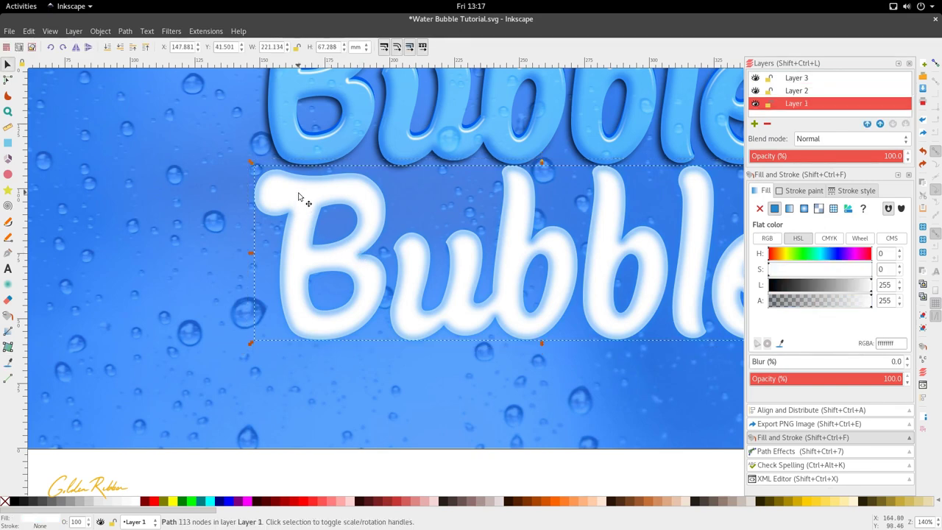
pyautogui.moveTo(288, 192); pyautogui.dragTo(290, 213)
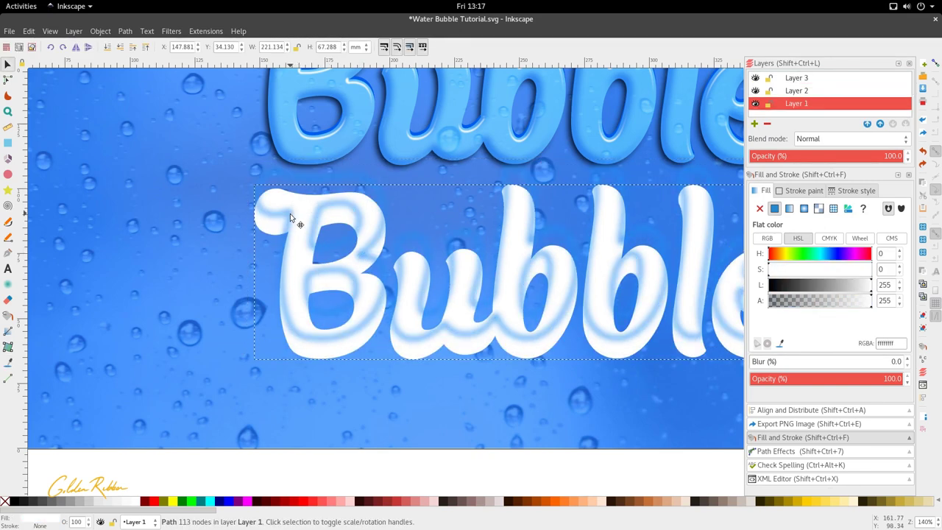
pyautogui.hotkey('ctrl', 'z')
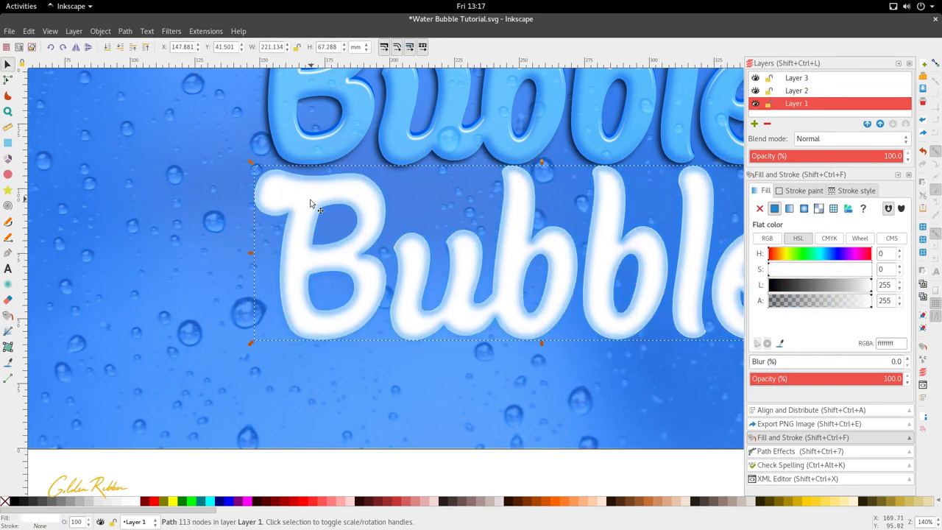
pyautogui.press('Delete')
pyautogui.click(317, 209)
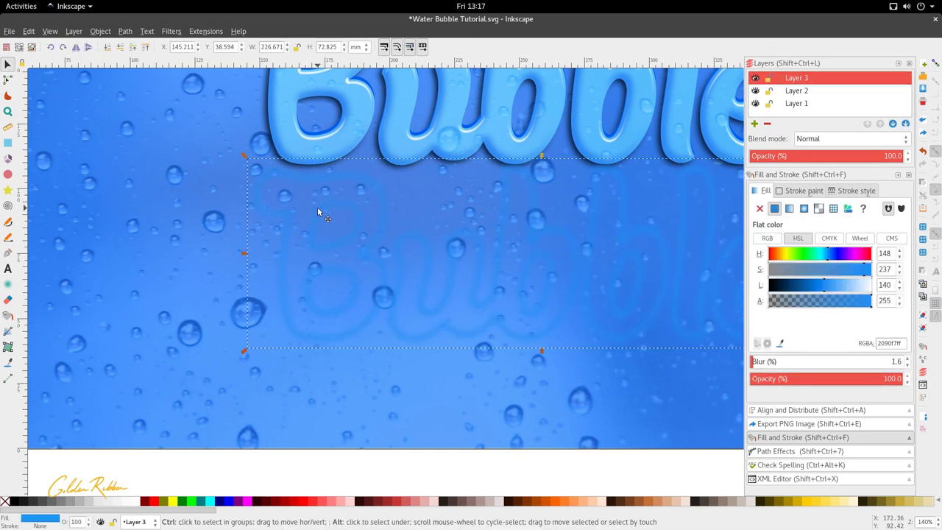
pyautogui.hotkey('ctrl', 'alt', 'v')
# Clip the blurred rim to the shape of the white lettering, keeping the two aligned
pyautogui.moveTo(325, 194); pyautogui.dragTo(325, 217)
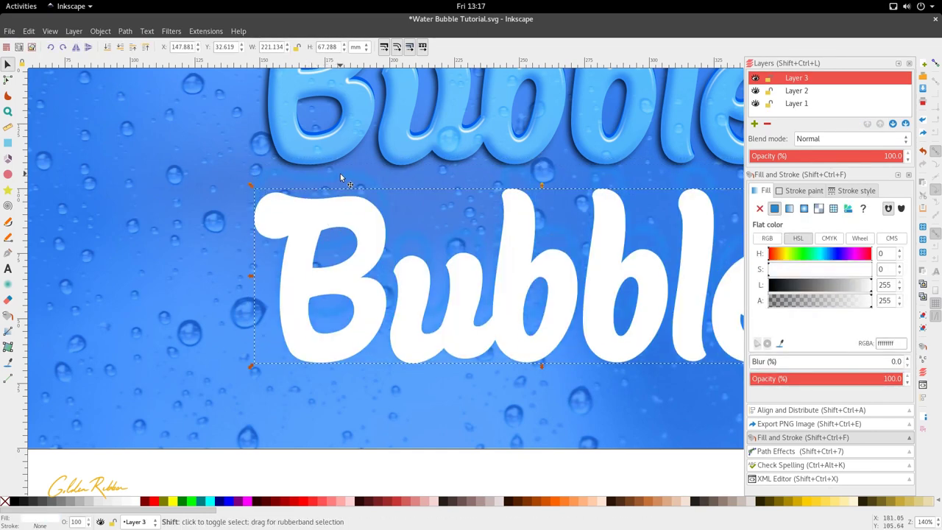
pyautogui.keyDown('shift'); pyautogui.click(340, 175); pyautogui.keyUp('shift')
pyautogui.hotkey('ctrl', 'z')
pyautogui.rightClick(358, 212)
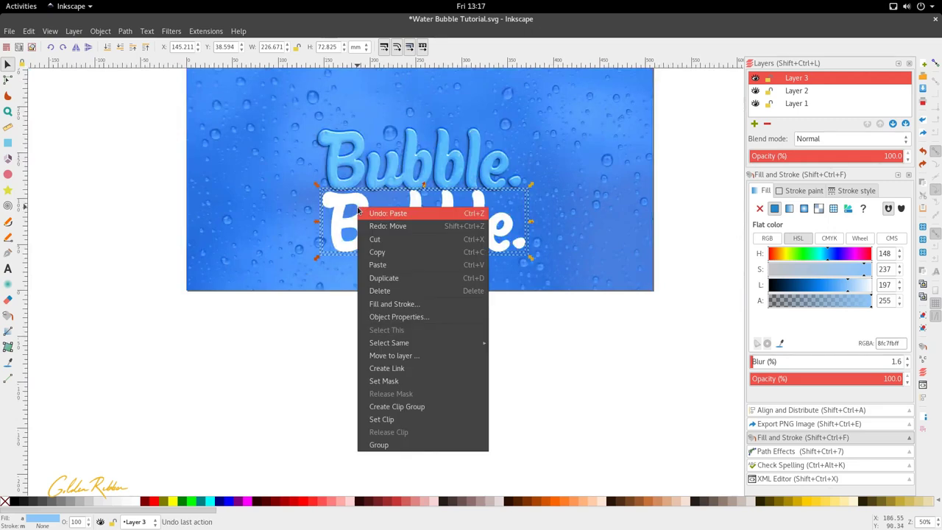
pyautogui.press('Escape')
pyautogui.rightClick(353, 218)
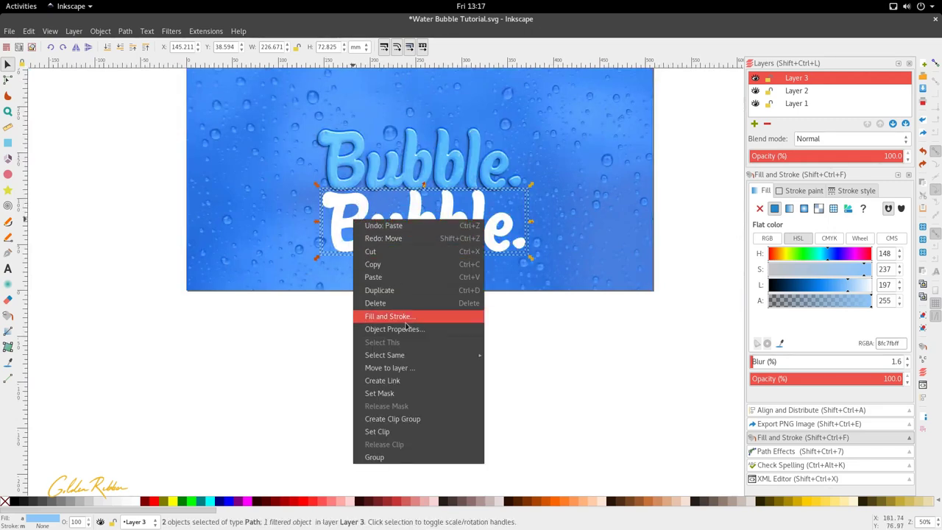
pyautogui.click(434, 431)
# Move the clipped blurred rim up over the bubble lettering, to X 143.439 mm and Y 108.732 mm
pyautogui.keyDown('ctrl'); pyautogui.scroll(2, 442, 245); pyautogui.keyUp('ctrl')
pyautogui.moveTo(461, 258); pyautogui.dragTo(459, 142)
pyautogui.scroll(8, 459, 137)
pyautogui.keyDown('ctrl'); pyautogui.scroll(3, 456, 147); pyautogui.keyUp('ctrl')
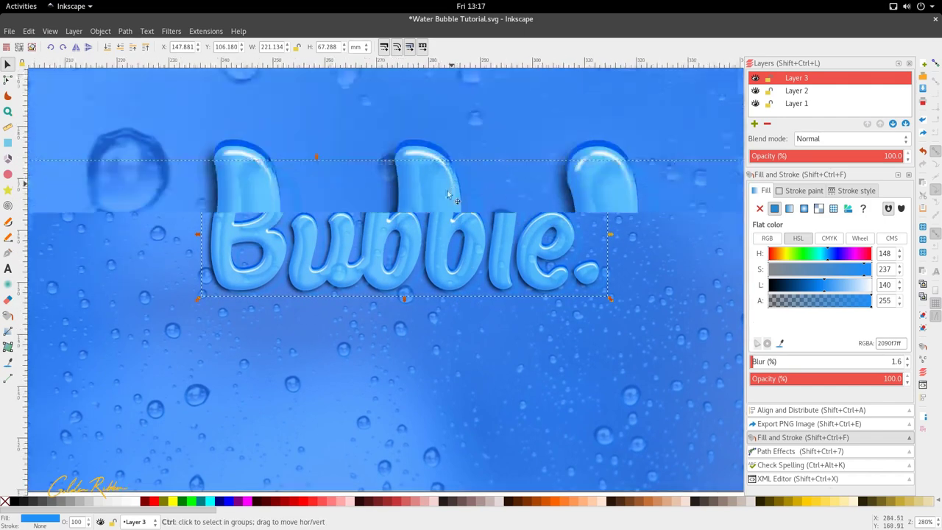
pyautogui.moveTo(415, 197); pyautogui.dragTo(402, 194)
pyautogui.keyDown('ctrl'); pyautogui.scroll(-4, 403, 193); pyautogui.keyUp('ctrl')
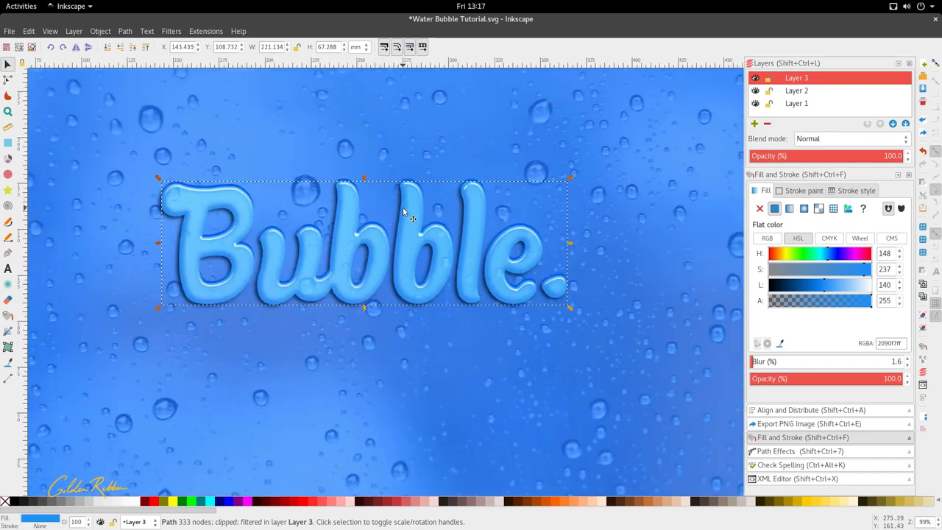
# Examine the finished bubble lettering up close and against the whole background, checking its rims, highlights and shadows
pyautogui.keyDown('ctrl'); pyautogui.scroll(4, 431, 246); pyautogui.keyUp('ctrl')
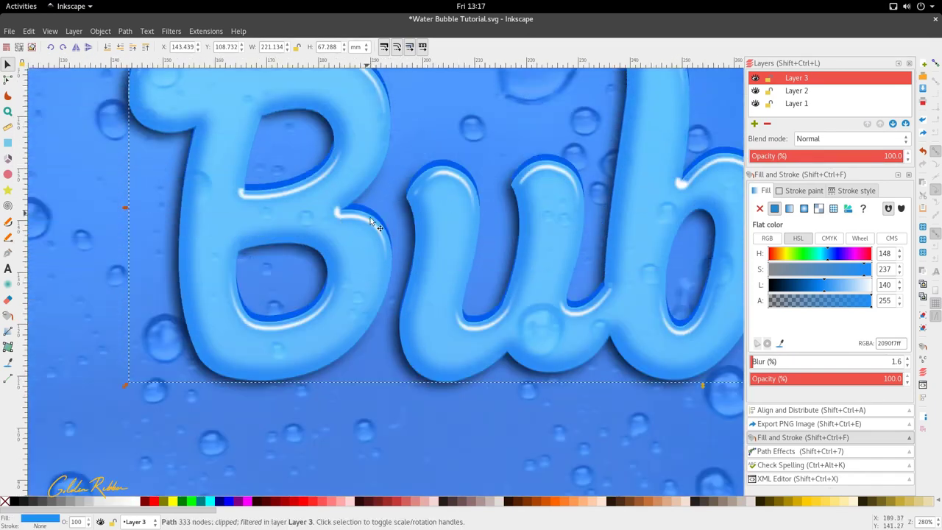
pyautogui.keyDown('ctrl'); pyautogui.scroll(-3, 370, 217); pyautogui.keyUp('ctrl')
pyautogui.keyDown('ctrl'); pyautogui.scroll(-2, 335, 294); pyautogui.keyUp('ctrl')
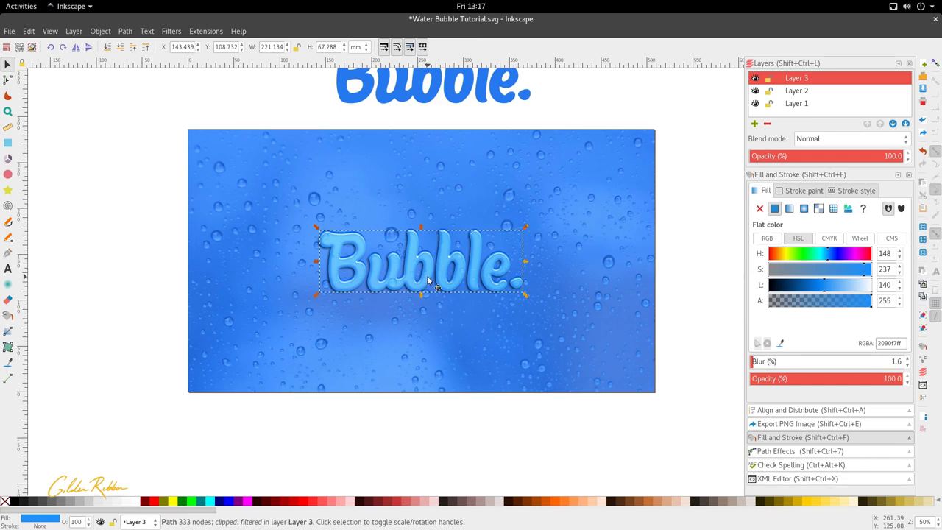
pyautogui.moveTo(82, 324); pyautogui.dragTo(547, 223)
pyautogui.scroll(3, 396, 323)
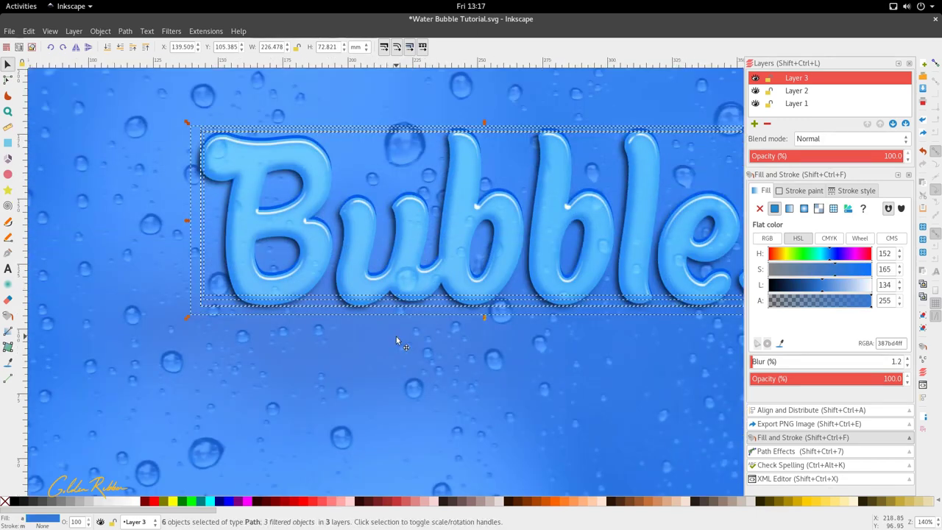
pyautogui.click(540, 278)
pyautogui.scroll(2, 557, 239)
pyautogui.scroll(3, 556, 239)
pyautogui.hscroll(13, 556, 239)
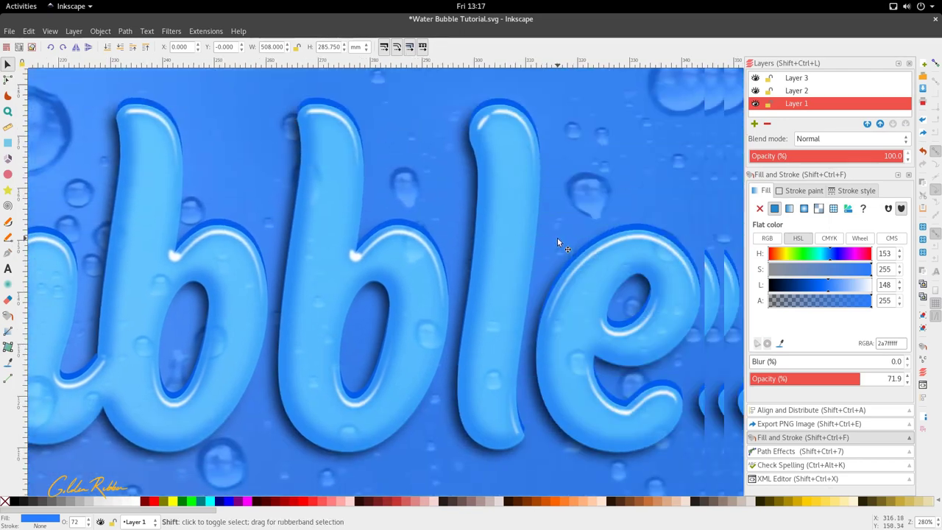
pyautogui.scroll(-3, 557, 238)
pyautogui.scroll(-2, 557, 238)
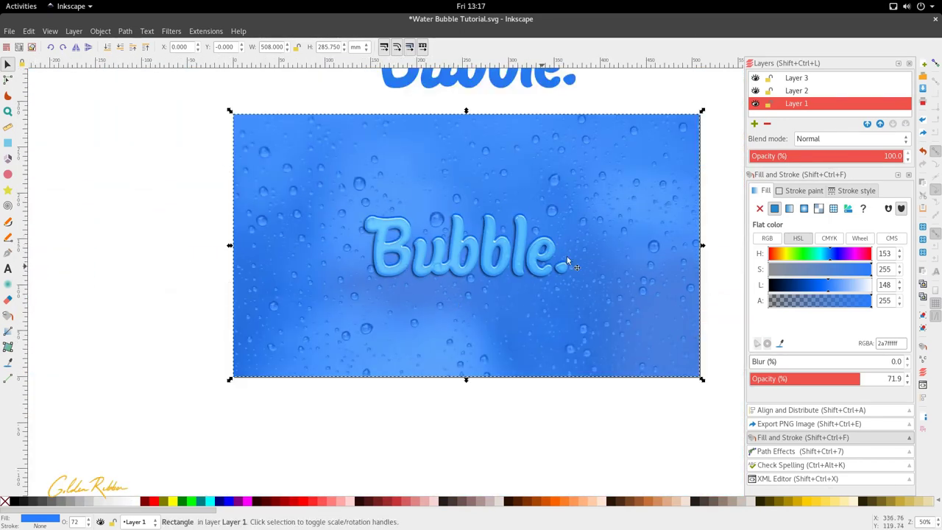
pyautogui.scroll(3, 417, 243)
pyautogui.click(388, 240)
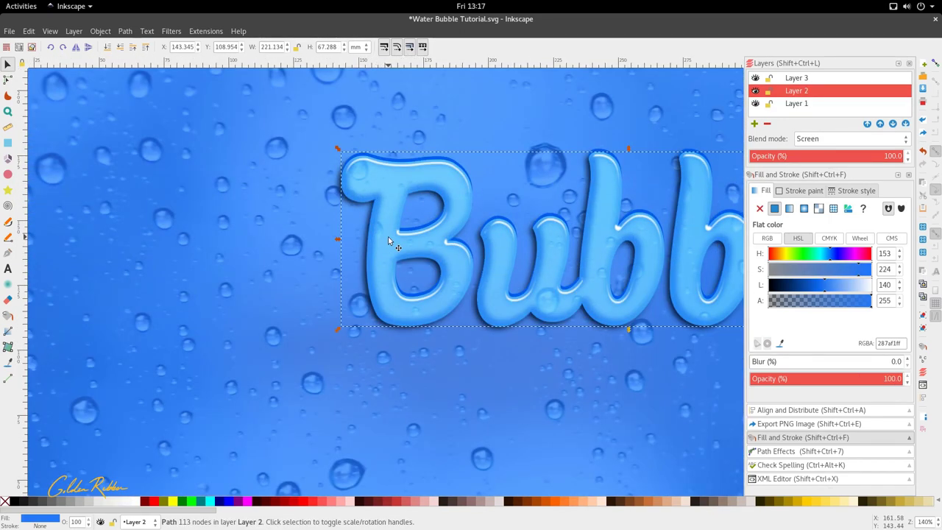
pyautogui.hscroll(1, 388, 240)
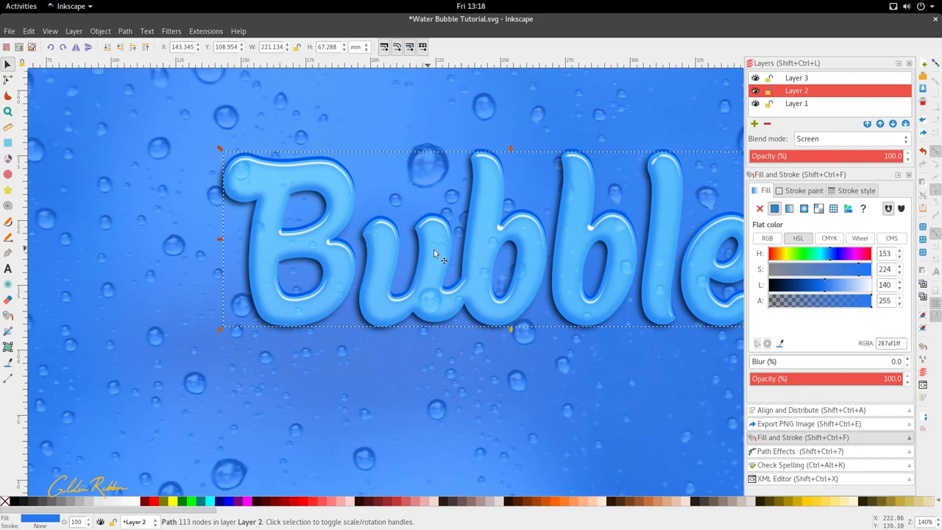
pyautogui.keyDown('ctrl'); pyautogui.scroll(-3, 526, 255); pyautogui.keyUp('ctrl')
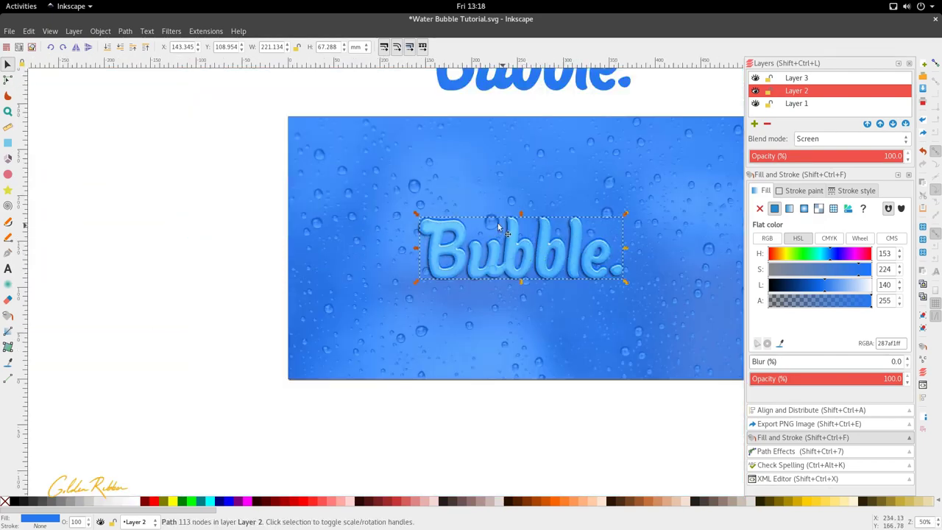